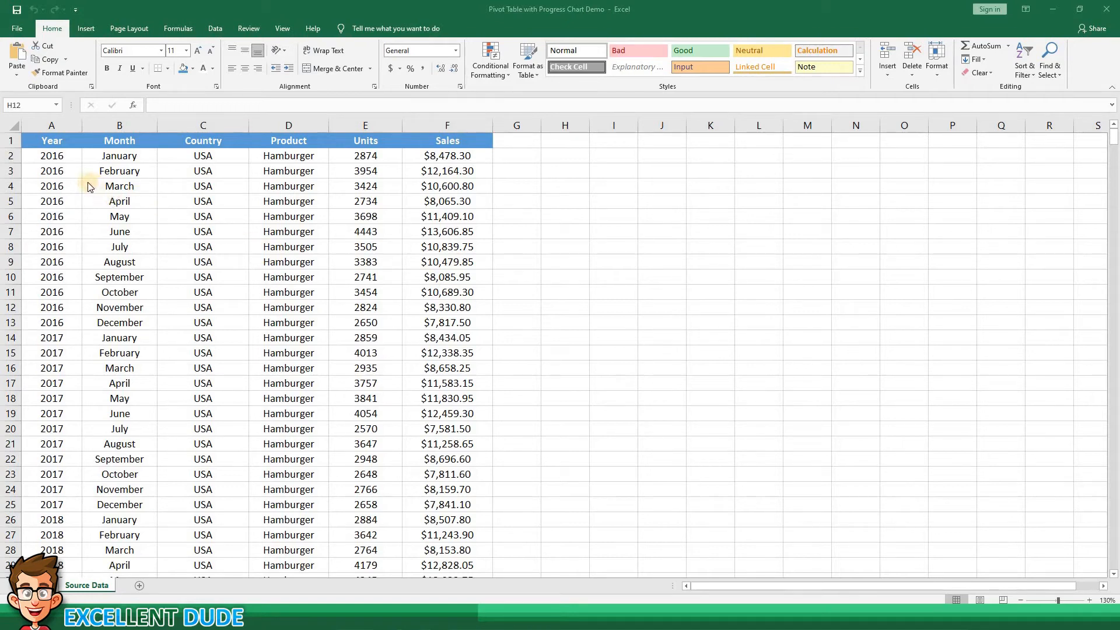
# - Review the source data's column headers one by one, from Year through Sales
pyautogui.click(69, 173)
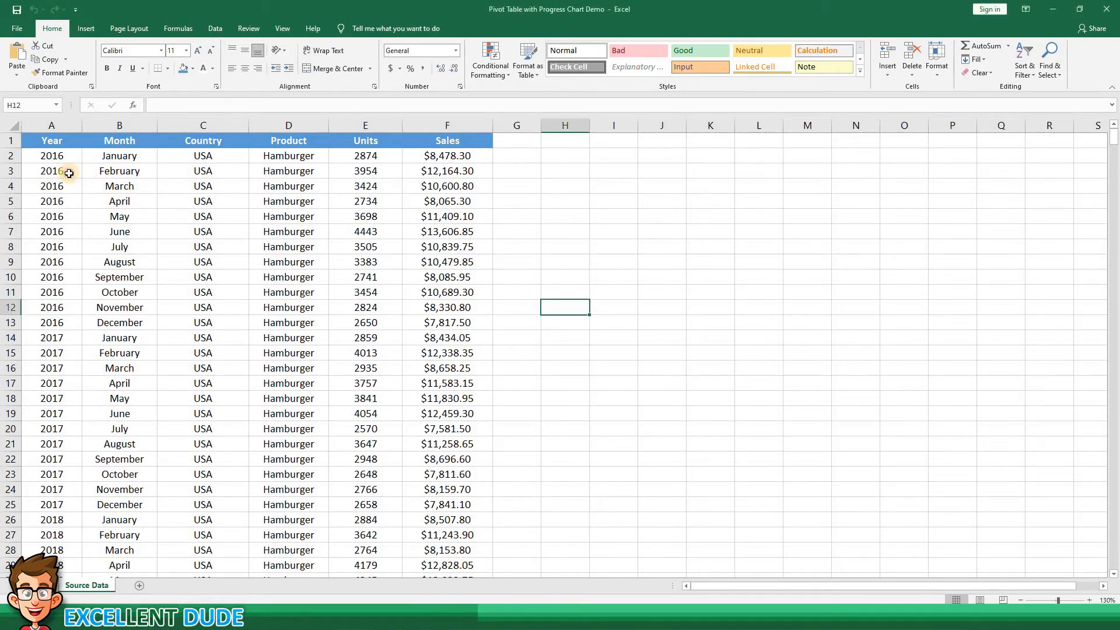
pyautogui.click(67, 144)
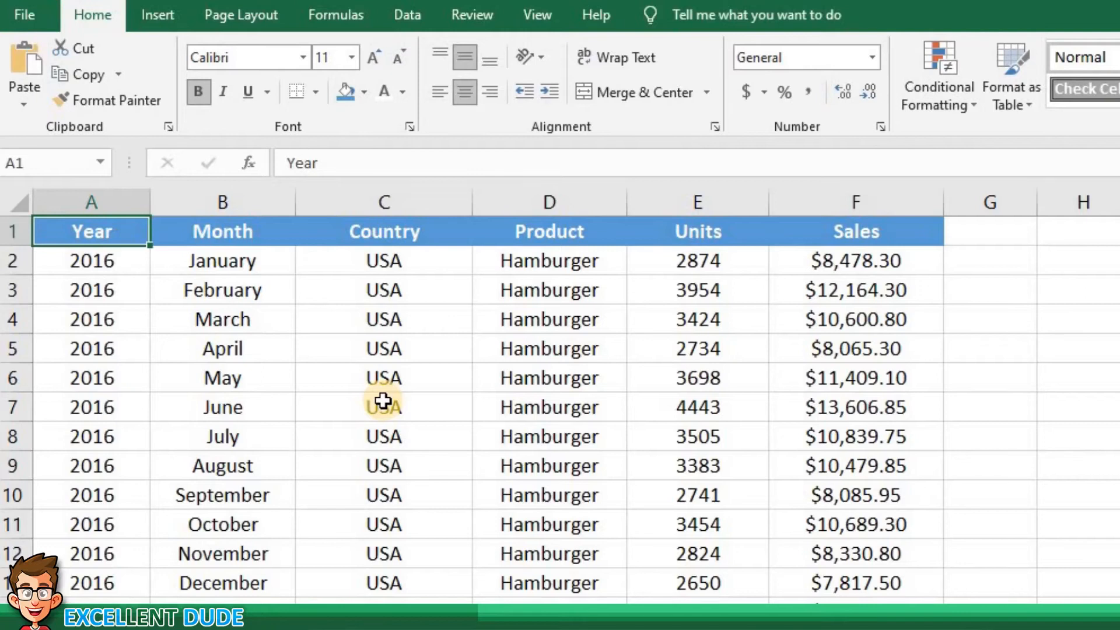
pyautogui.press('Right')
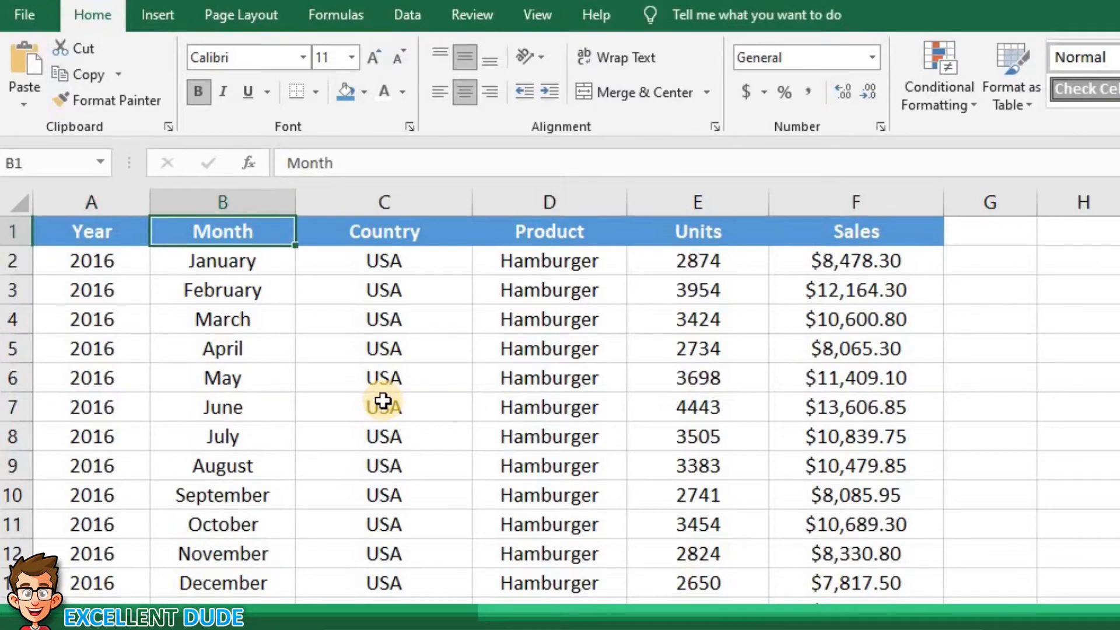
pyautogui.press('Right')
pyautogui.press('Right')
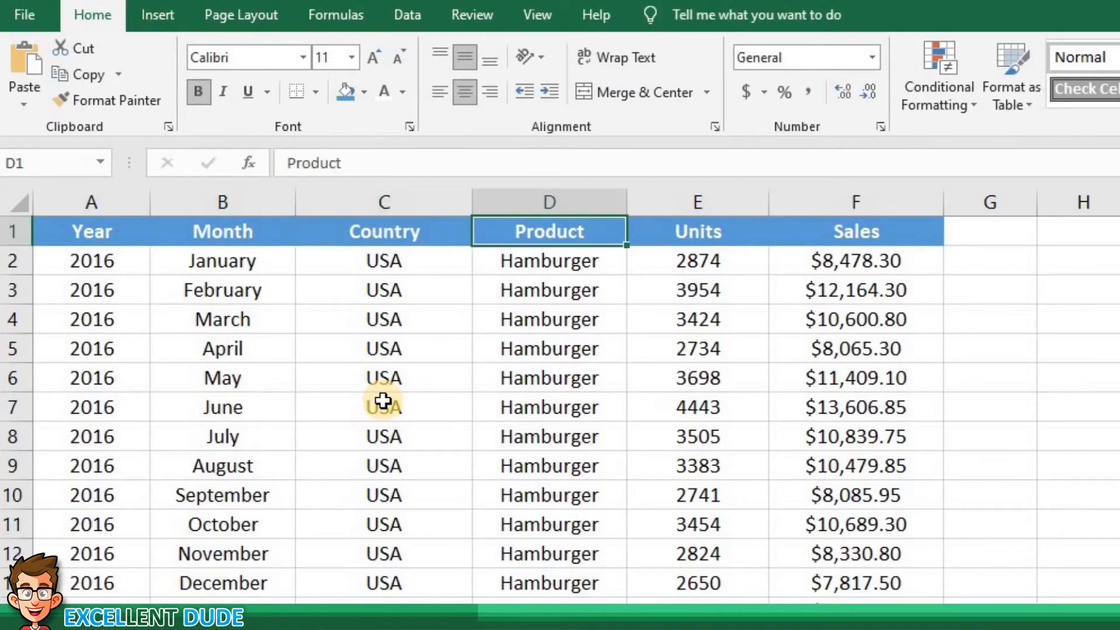
pyautogui.press('Right')
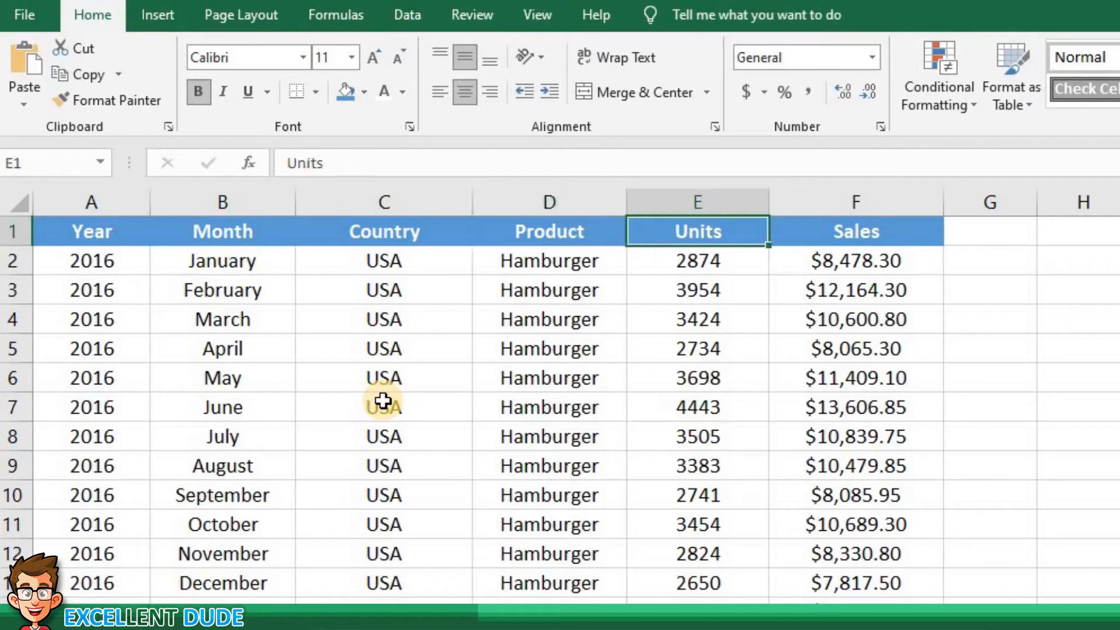
pyautogui.press('Right')
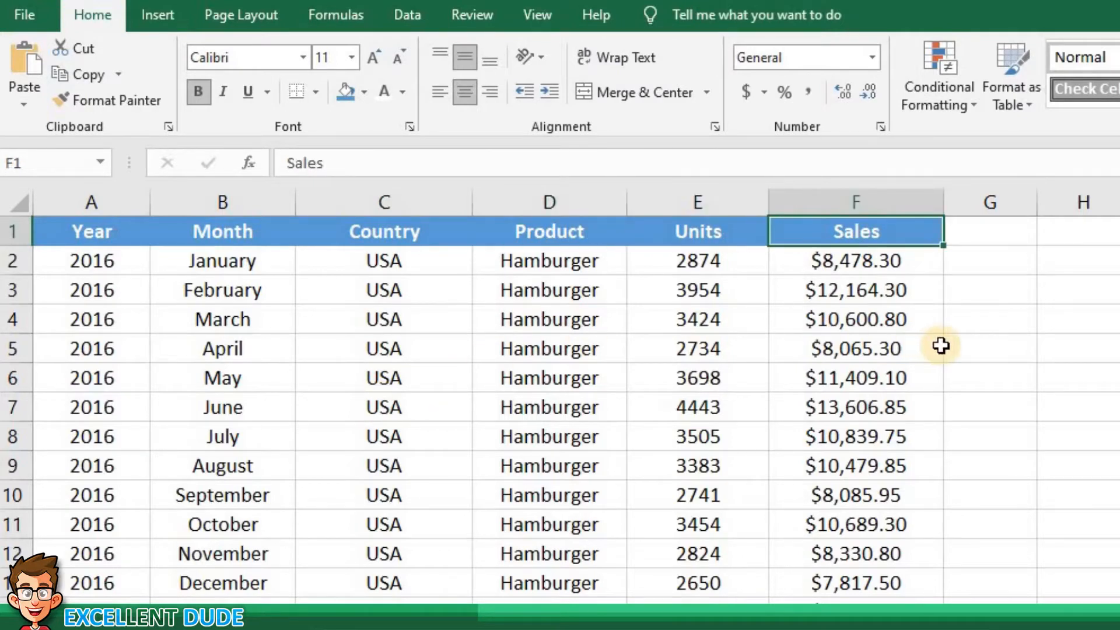
pyautogui.click(948, 346)
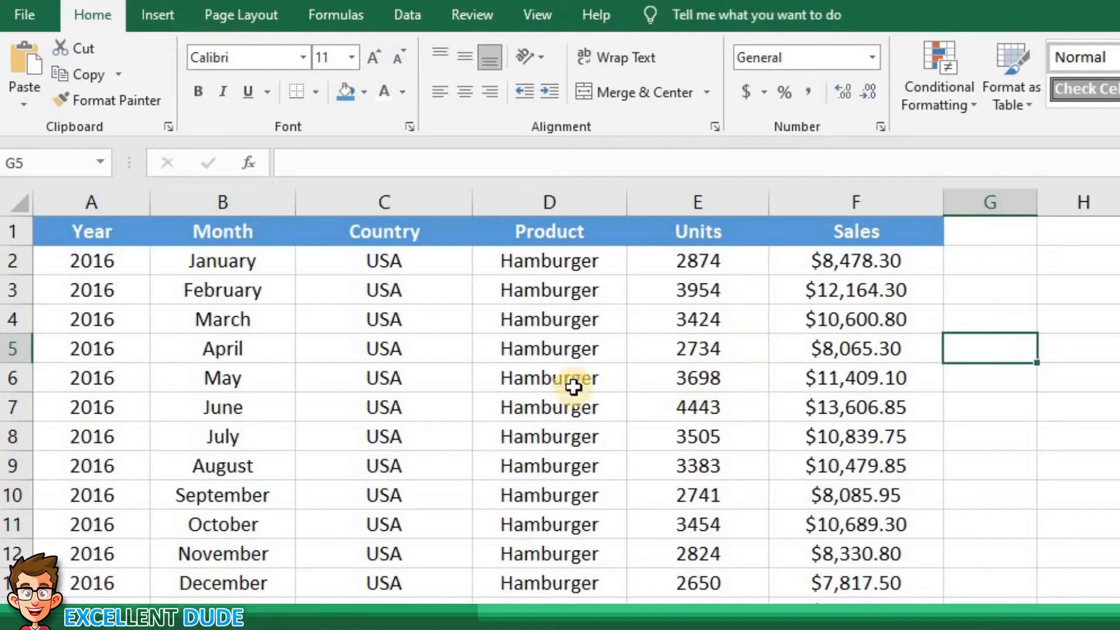
# - Create a PivotTable from the 'Source Data' range $A$1:$F$769 on a new worksheet
pyautogui.click(246, 324)
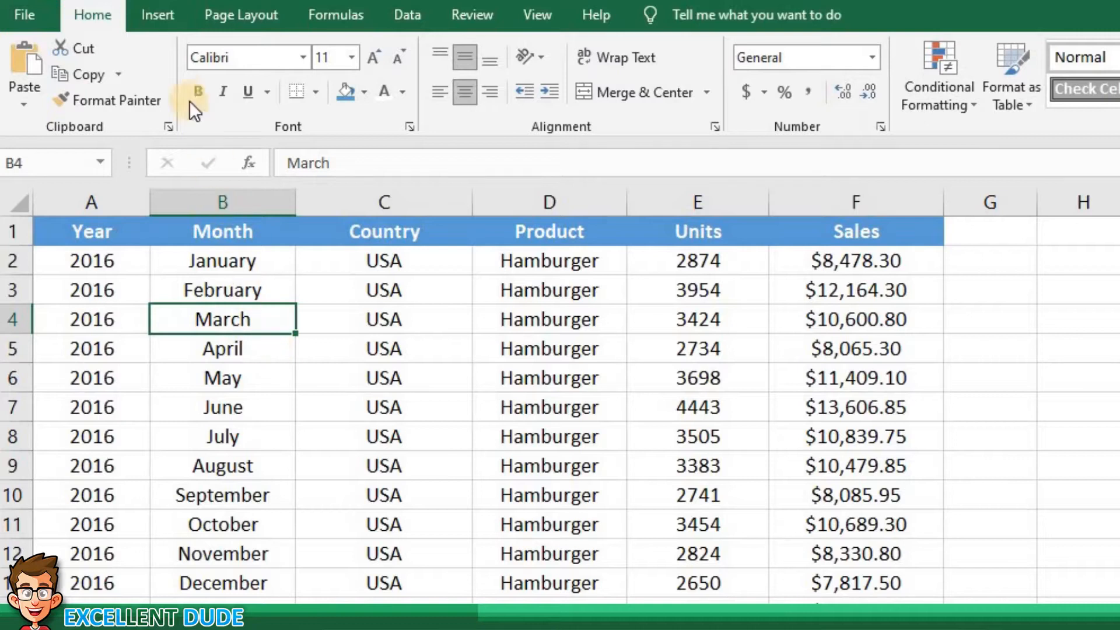
pyautogui.click(159, 17)
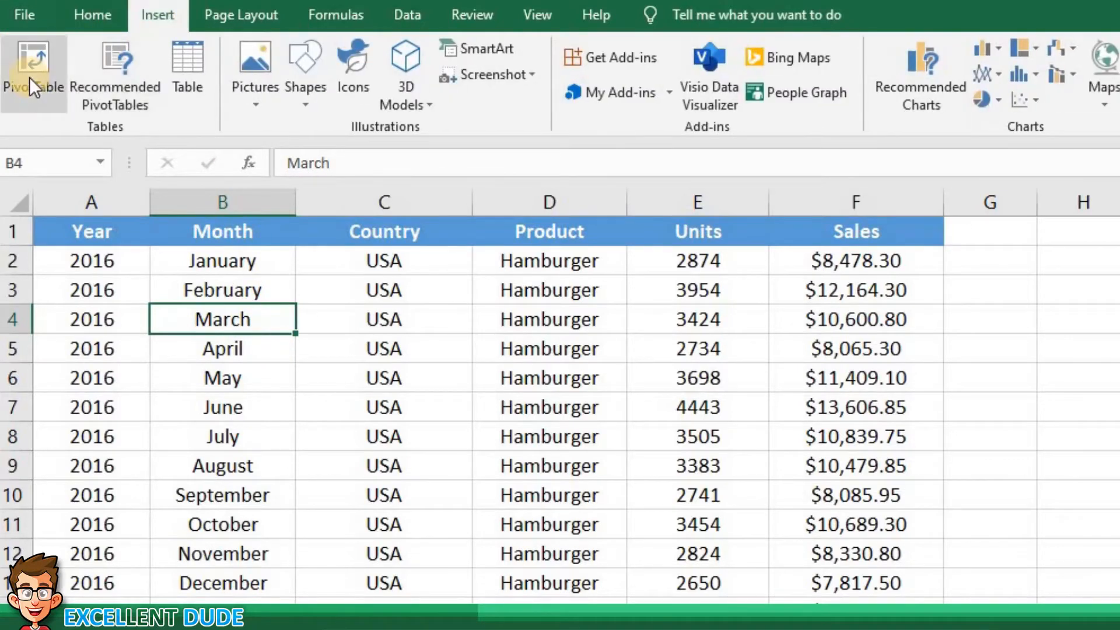
pyautogui.click(29, 77)
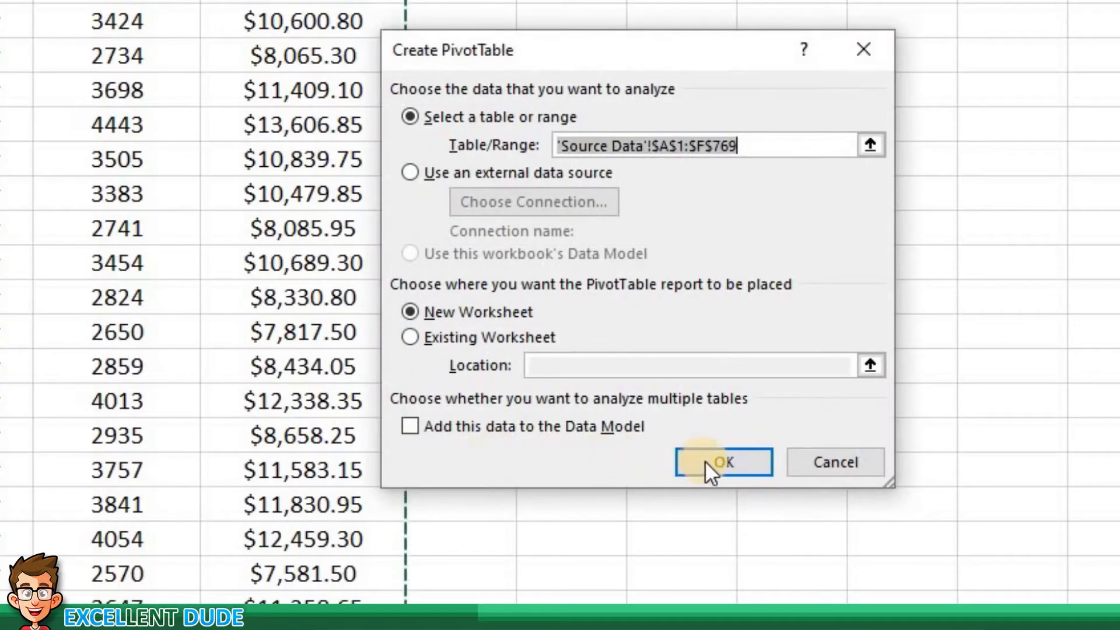
pyautogui.click(706, 461)
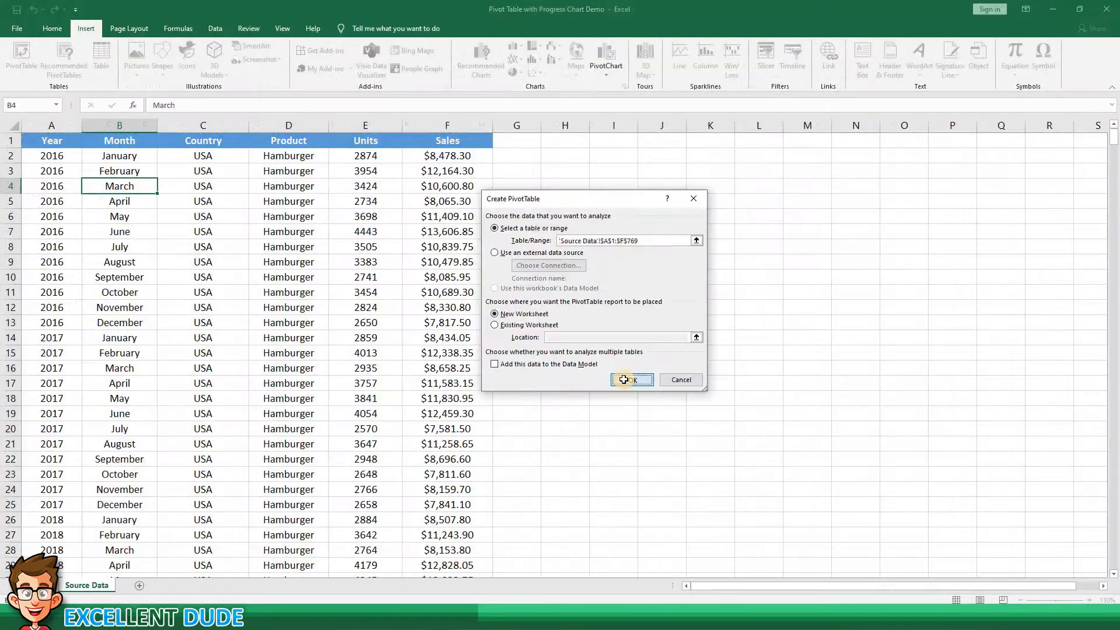
pyautogui.click(705, 461)
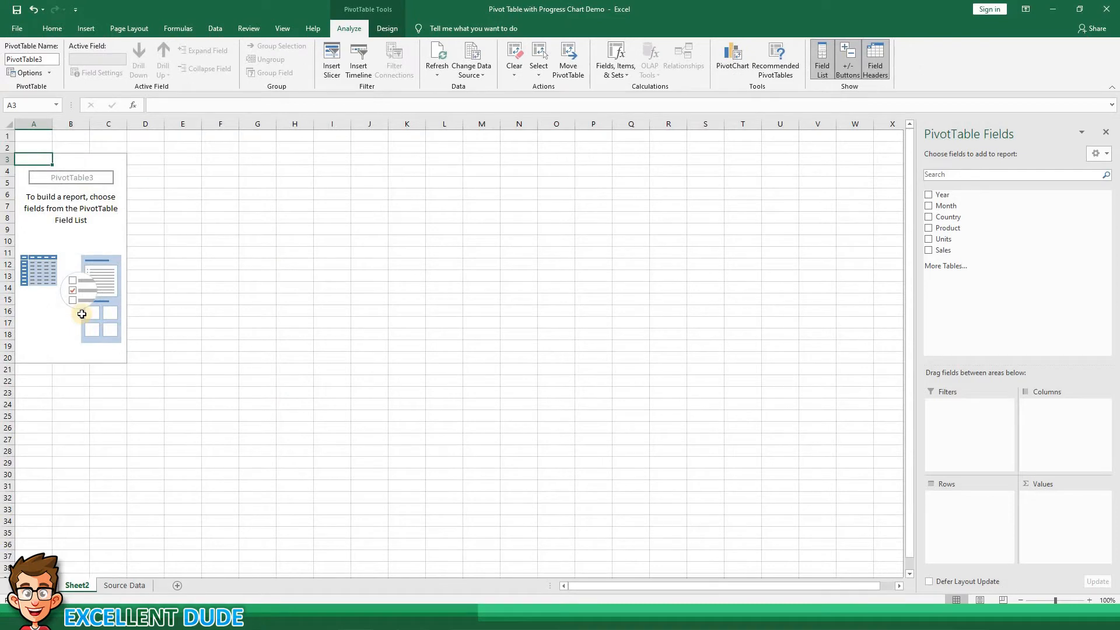
# - Build the PivotTable report with Product in the rows and Sales as the summed values
pyautogui.click(1088, 600)
pyautogui.click(1088, 599)
pyautogui.click(1088, 600)
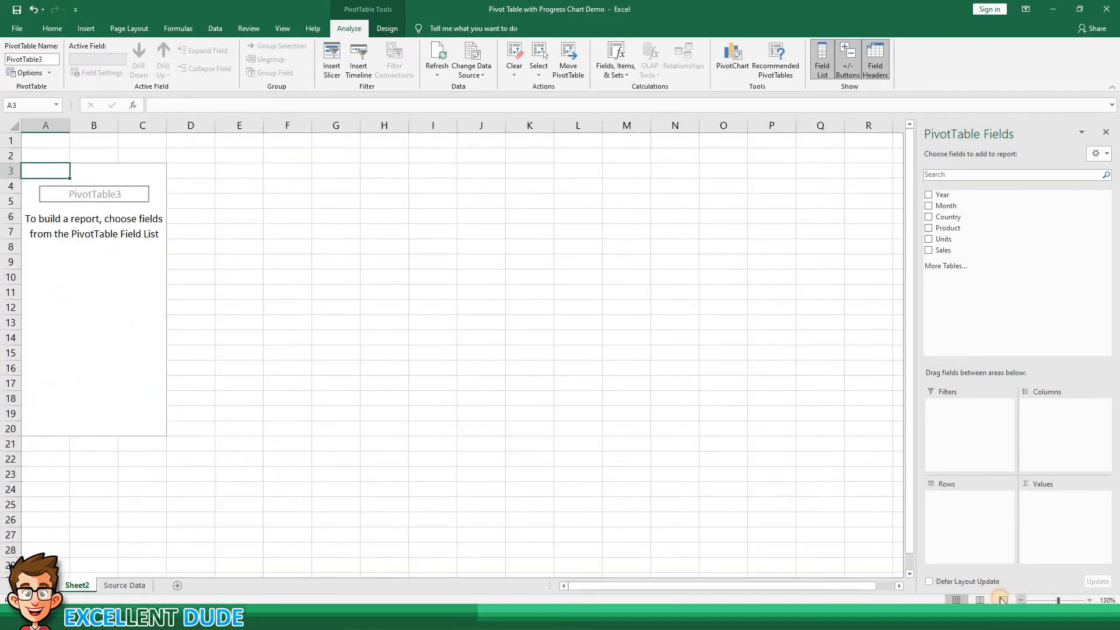
pyautogui.click(1020, 599)
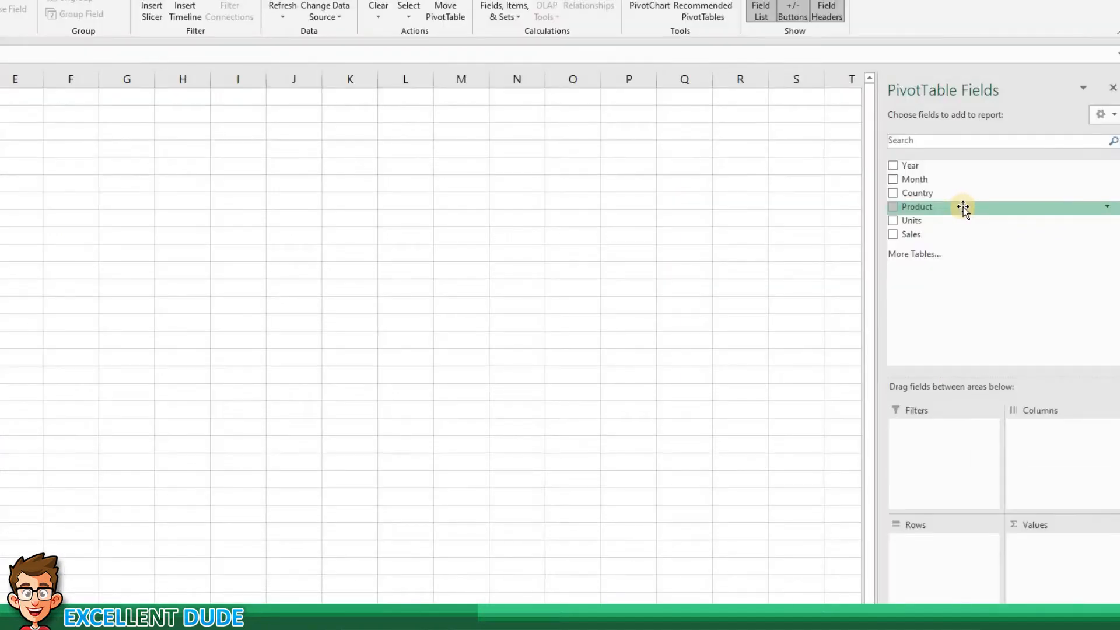
pyautogui.moveTo(962, 207); pyautogui.dragTo(936, 548)
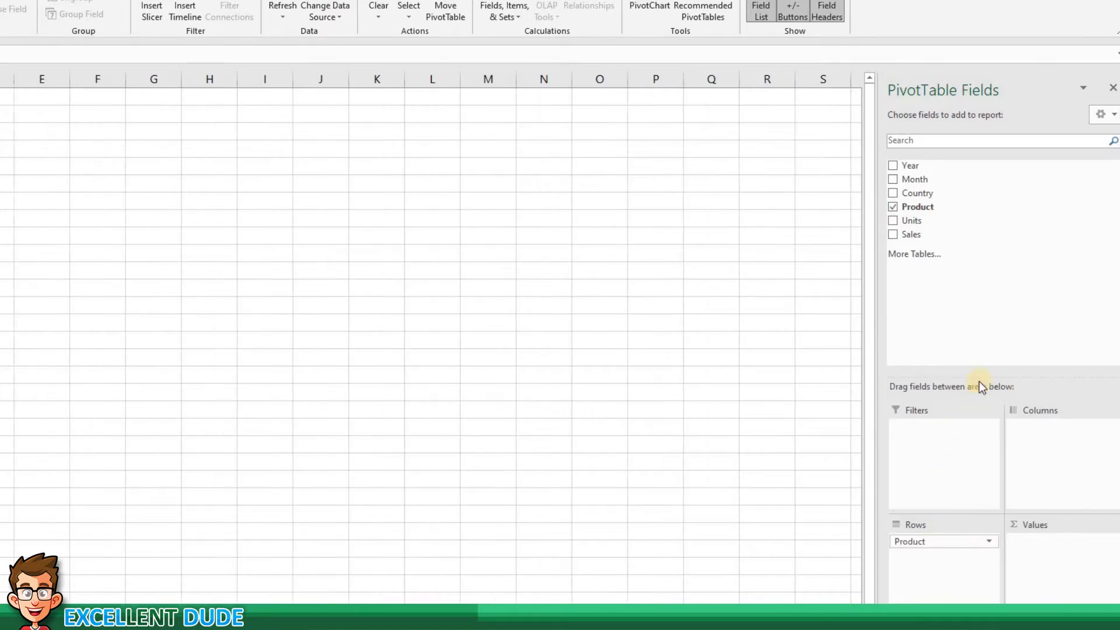
pyautogui.moveTo(920, 233); pyautogui.dragTo(1062, 531)
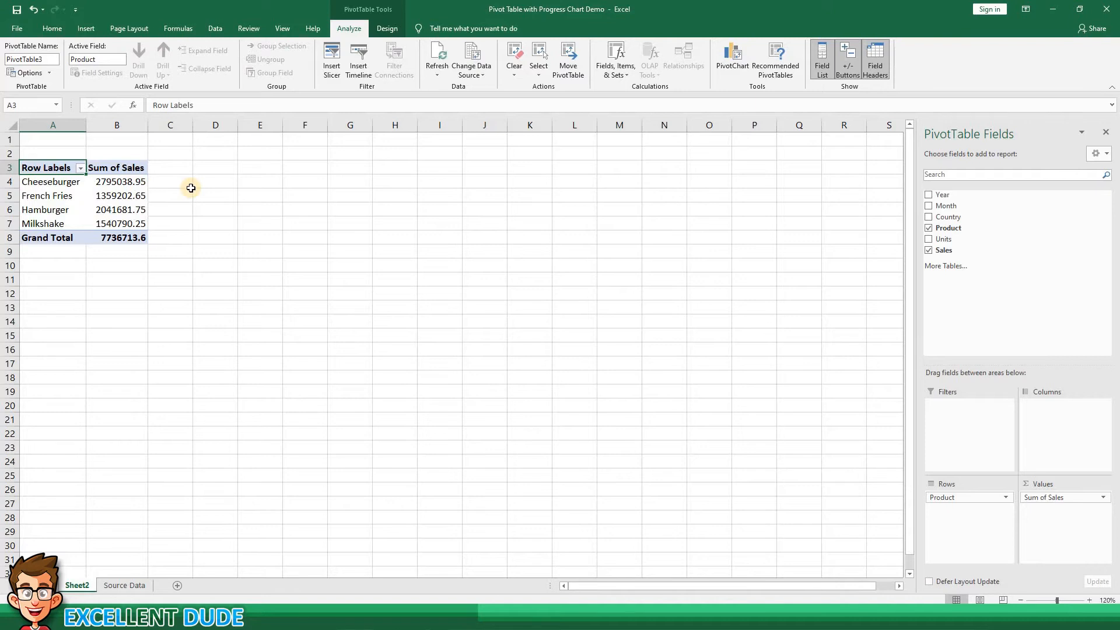
# - Show the PivotTable's Sum of Sales values as % of Column Total
pyautogui.click(143, 183)
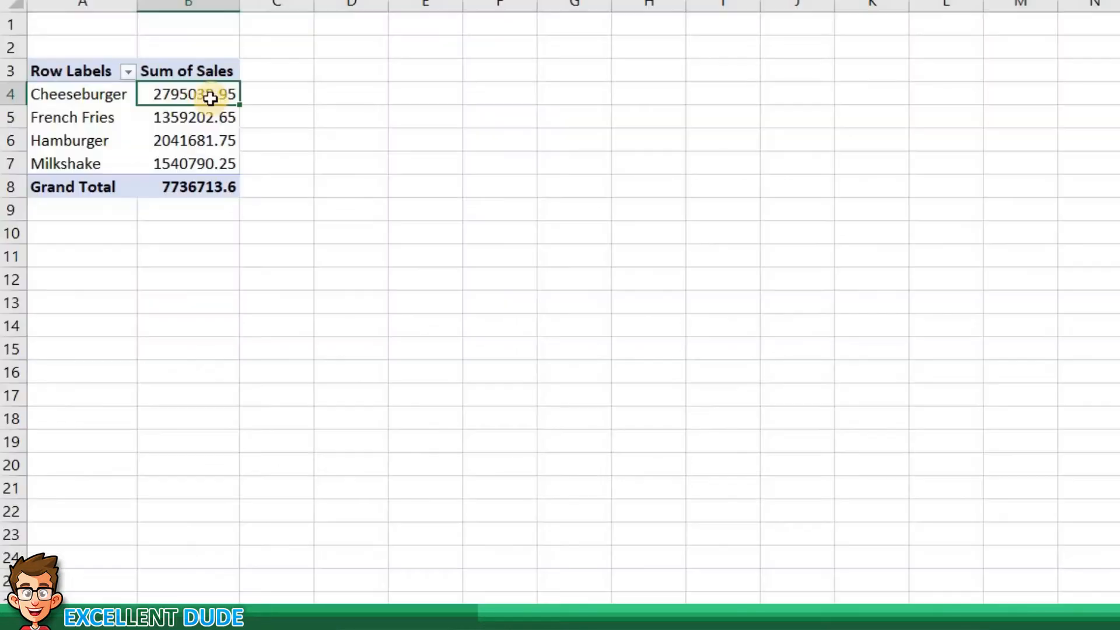
pyautogui.rightClick(131, 185)
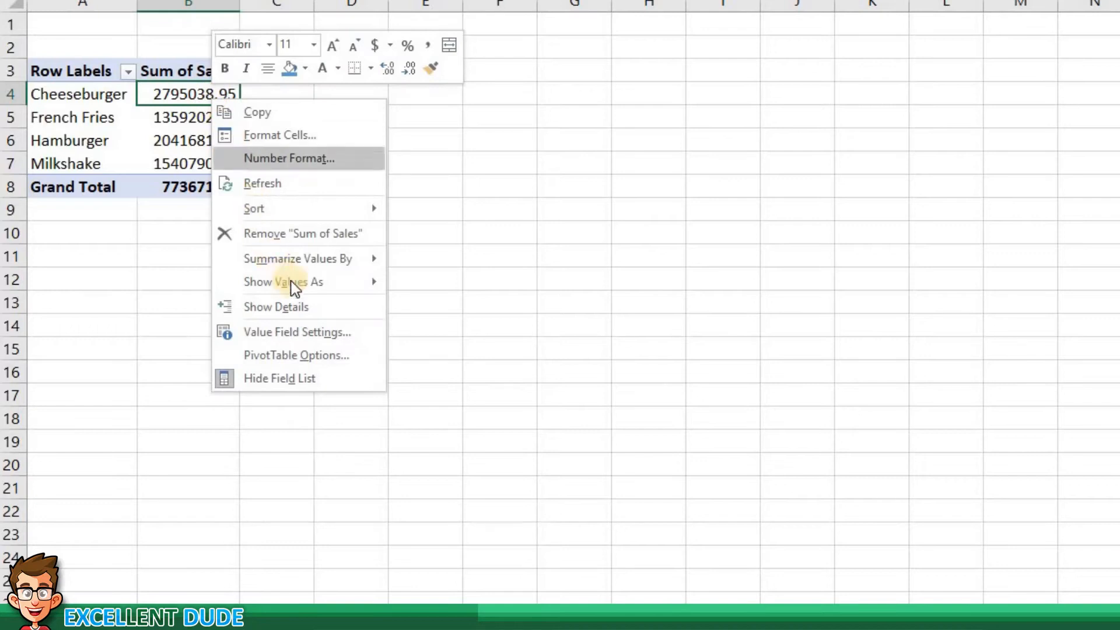
pyautogui.moveTo(335, 290)
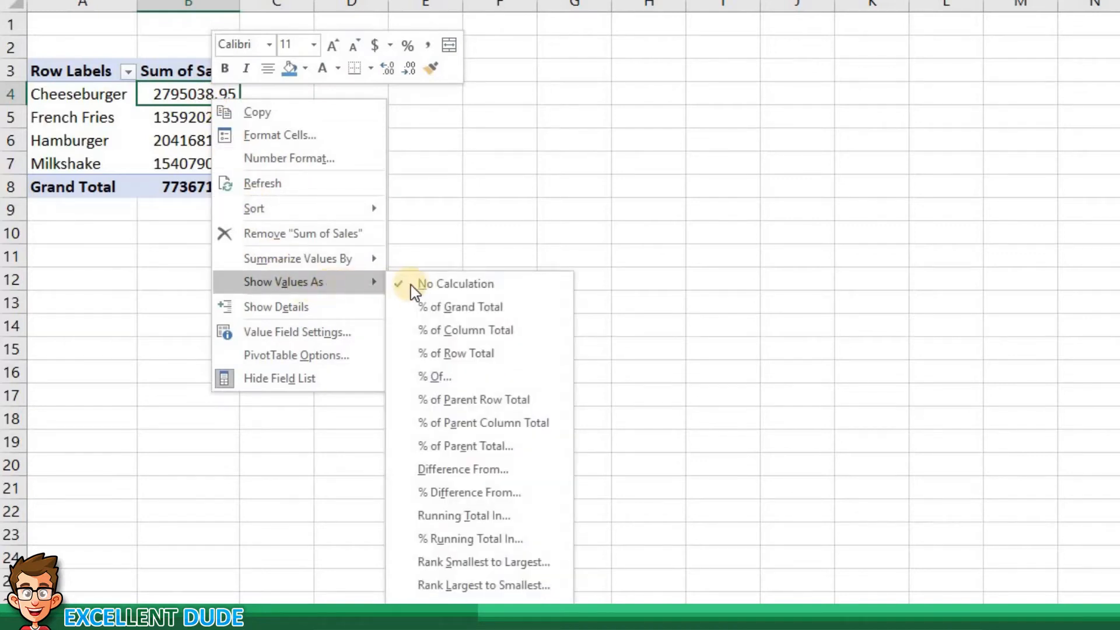
pyautogui.click(473, 339)
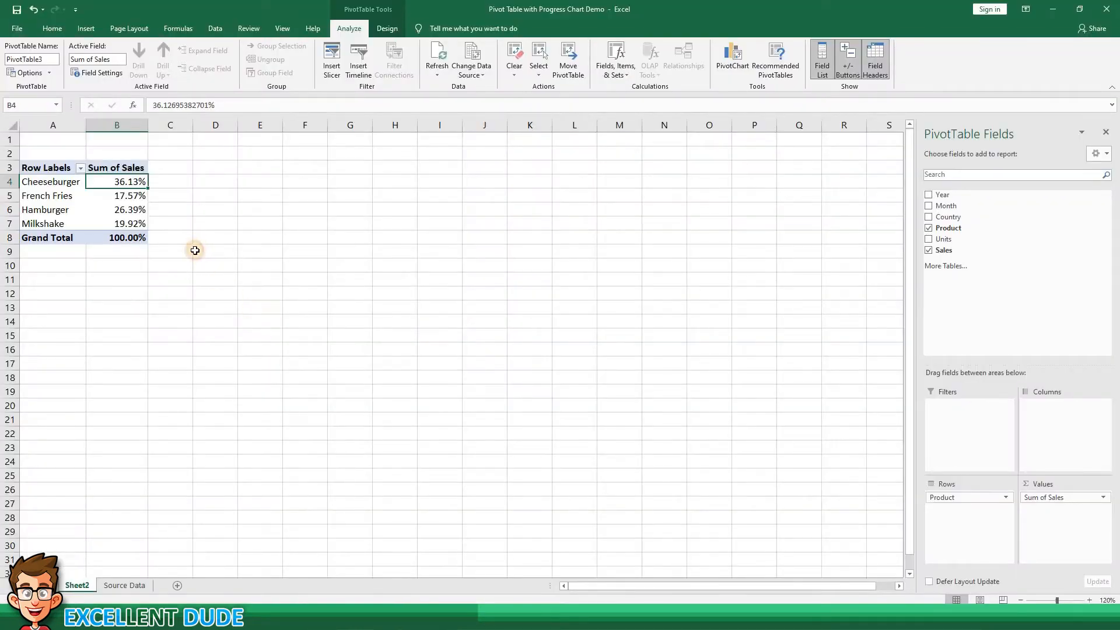
pyautogui.click(197, 252)
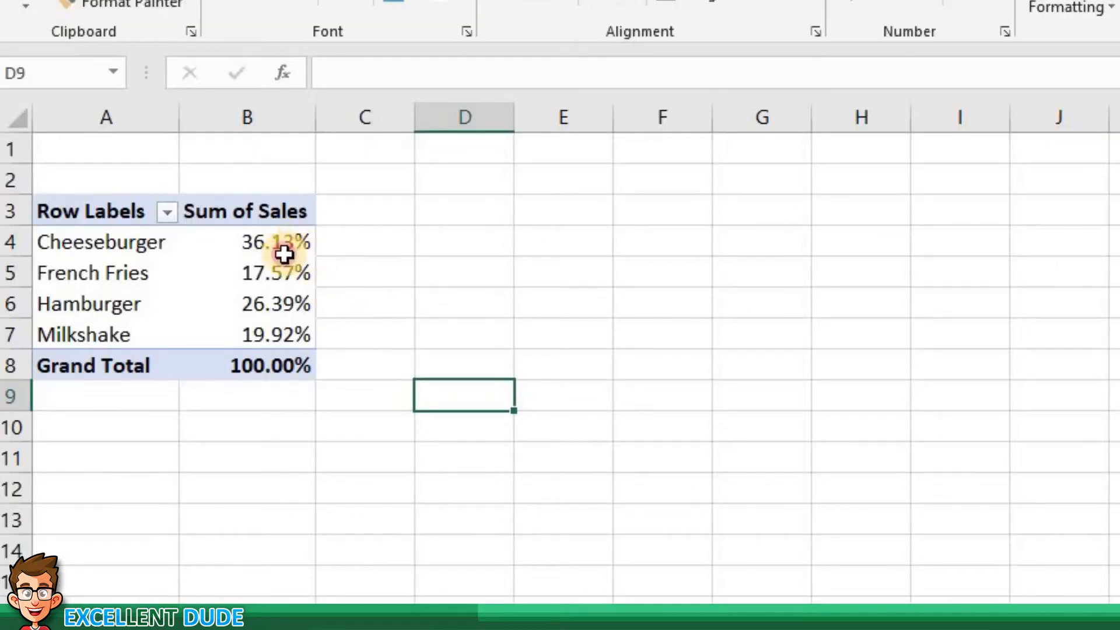
# - Format the sales percentages in B4:B8 to show zero decimal places
pyautogui.moveTo(284, 253); pyautogui.dragTo(290, 364)
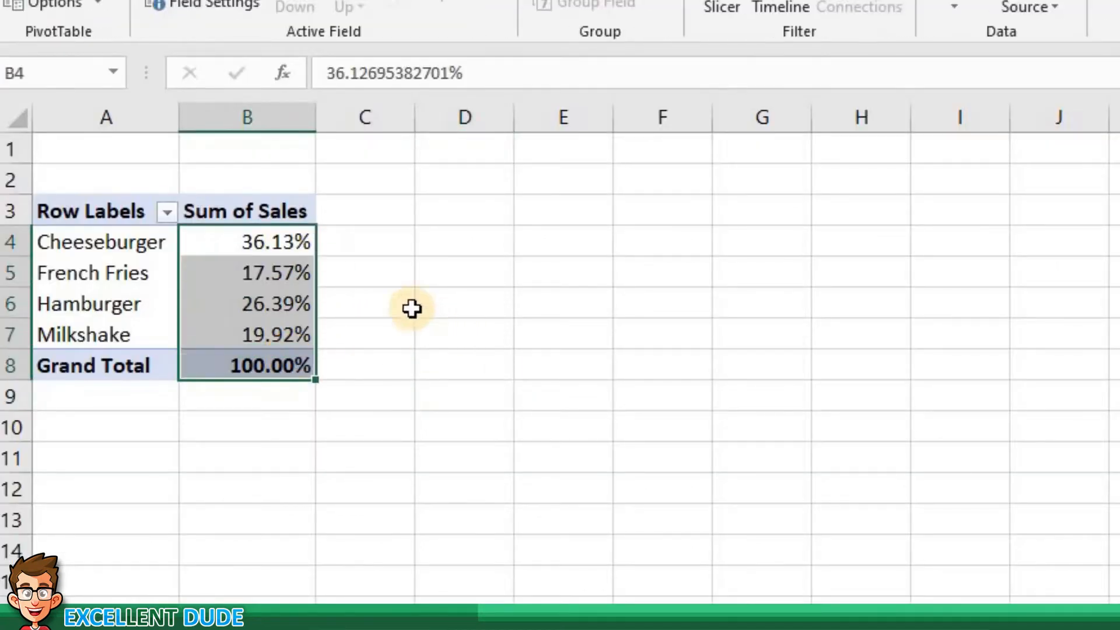
pyautogui.rightClick(287, 278)
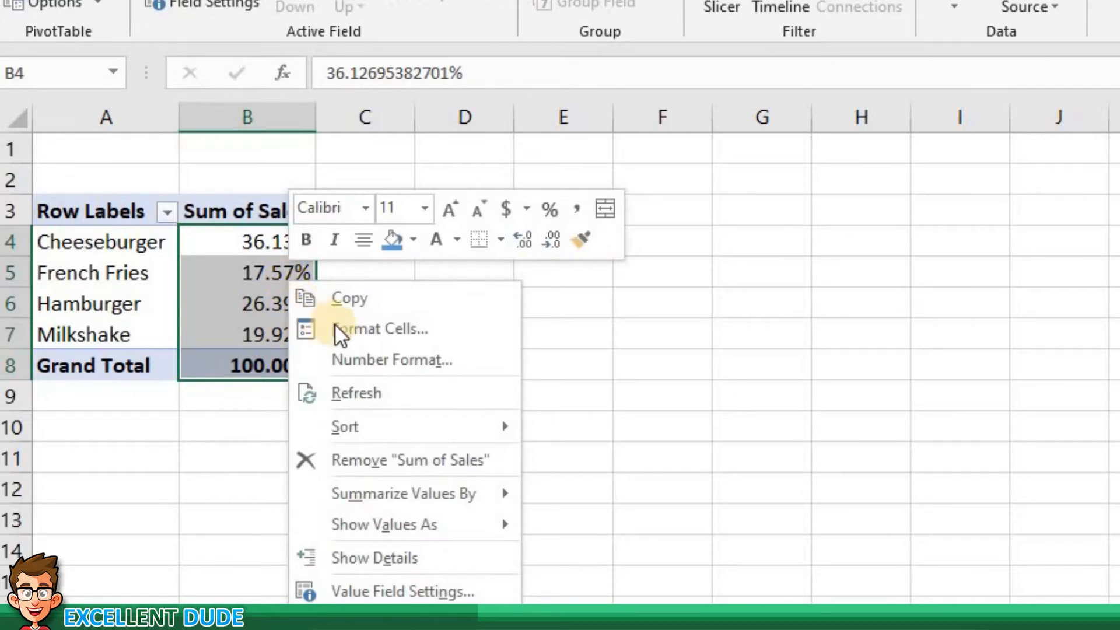
pyautogui.click(345, 326)
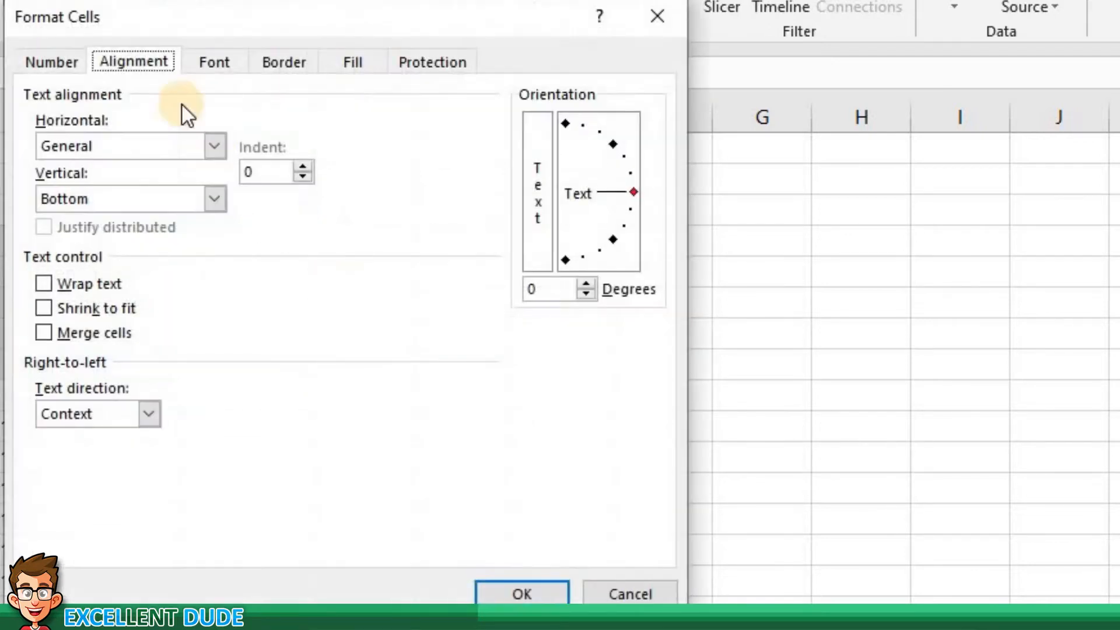
pyautogui.click(66, 61)
pyautogui.click(370, 180)
pyautogui.click(535, 582)
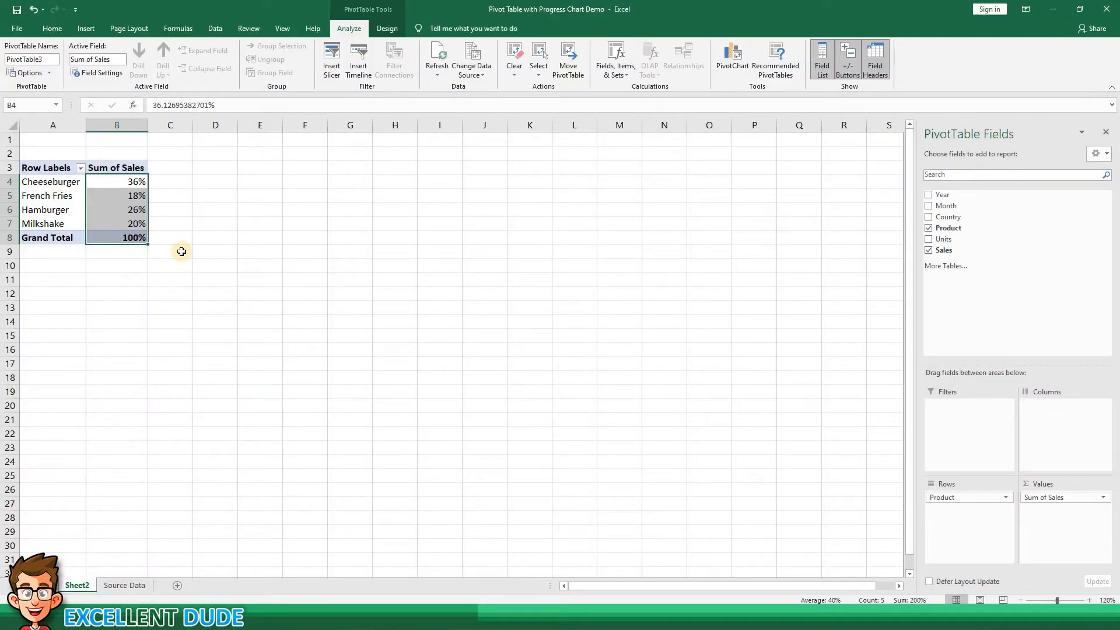
pyautogui.click(181, 252)
# - Add Country as a report filter of the PivotTable and filter it to USA
pyautogui.click(119, 200)
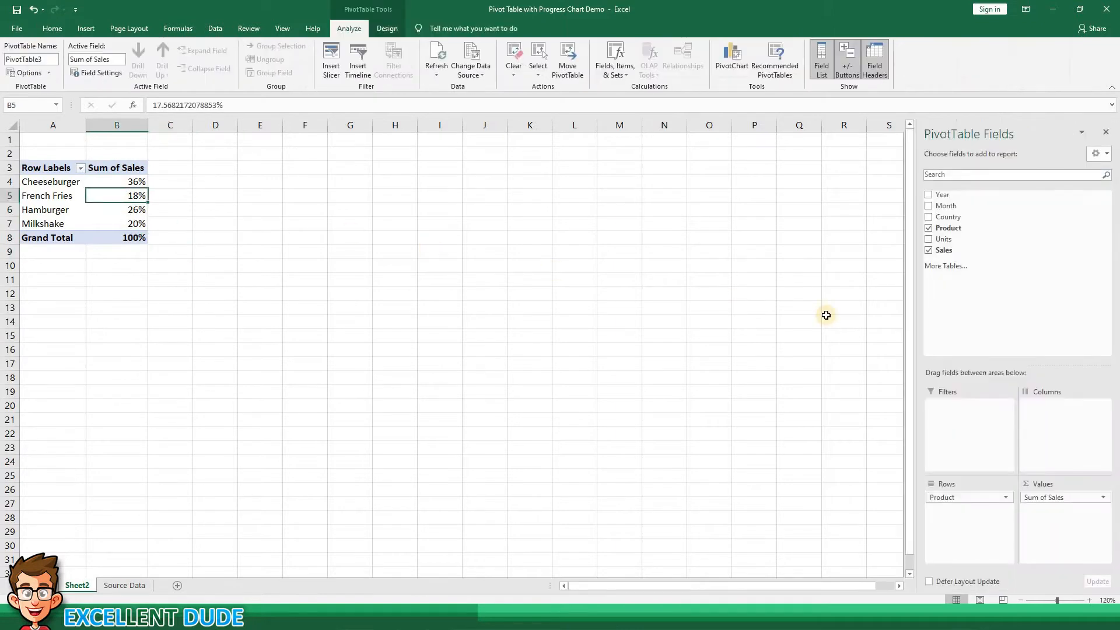
pyautogui.moveTo(971, 218); pyautogui.dragTo(961, 407)
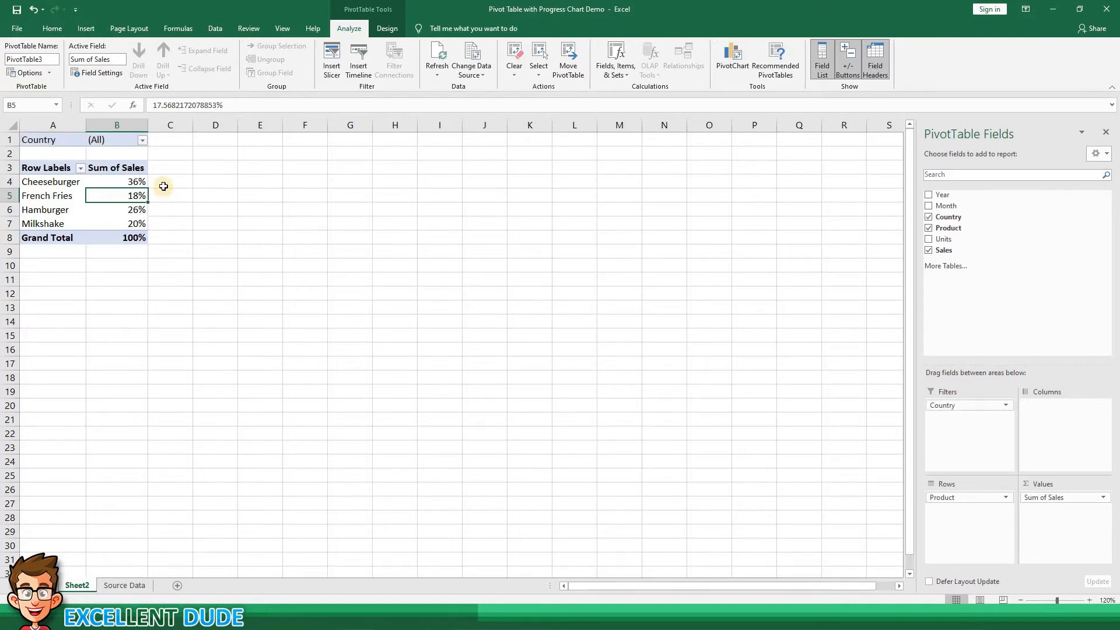
pyautogui.click(141, 141)
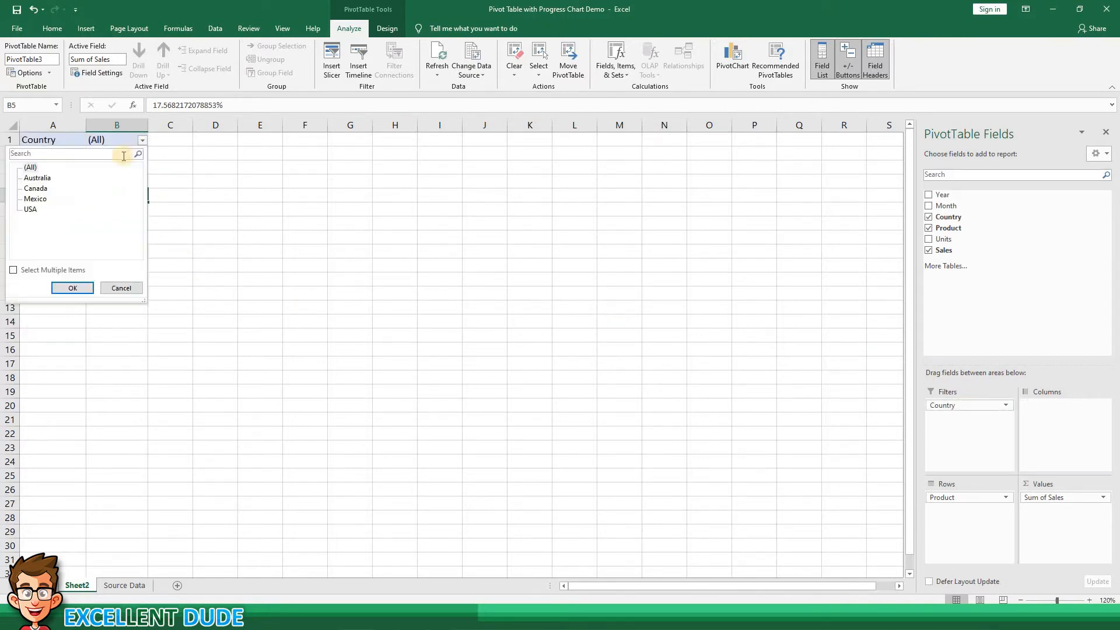
pyautogui.click(30, 209)
pyautogui.click(72, 288)
pyautogui.click(140, 283)
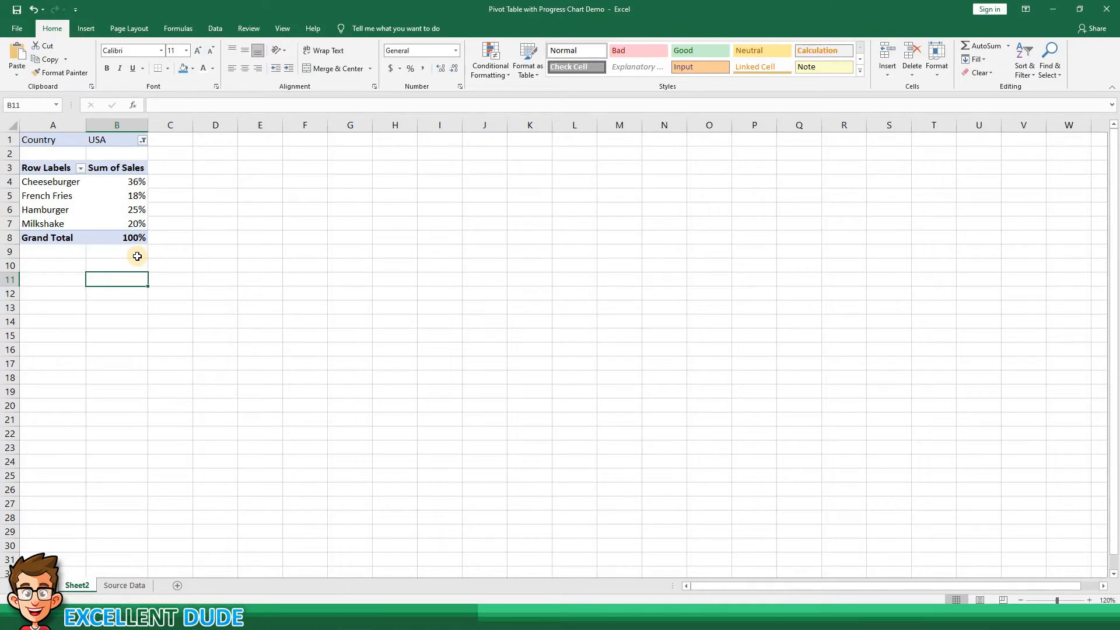
# - Enter a formula in C4 that subtracts B4 from 1, using a relative cell reference instead of GETPIVOTDATA
pyautogui.moveTo(127, 227)
pyautogui.click(178, 183)
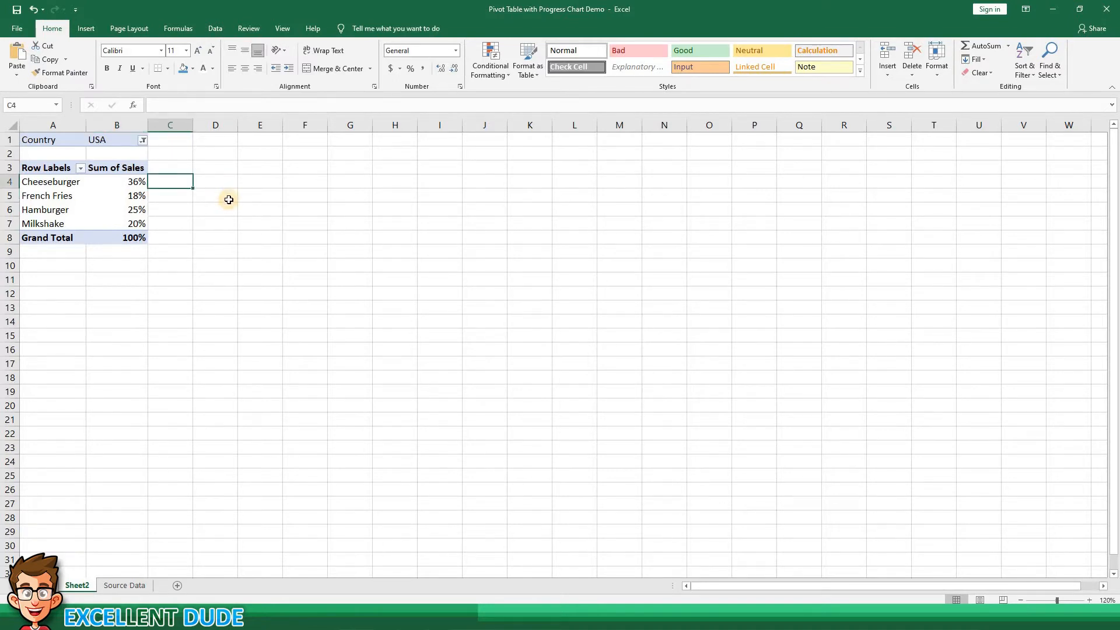
pyautogui.write('=')
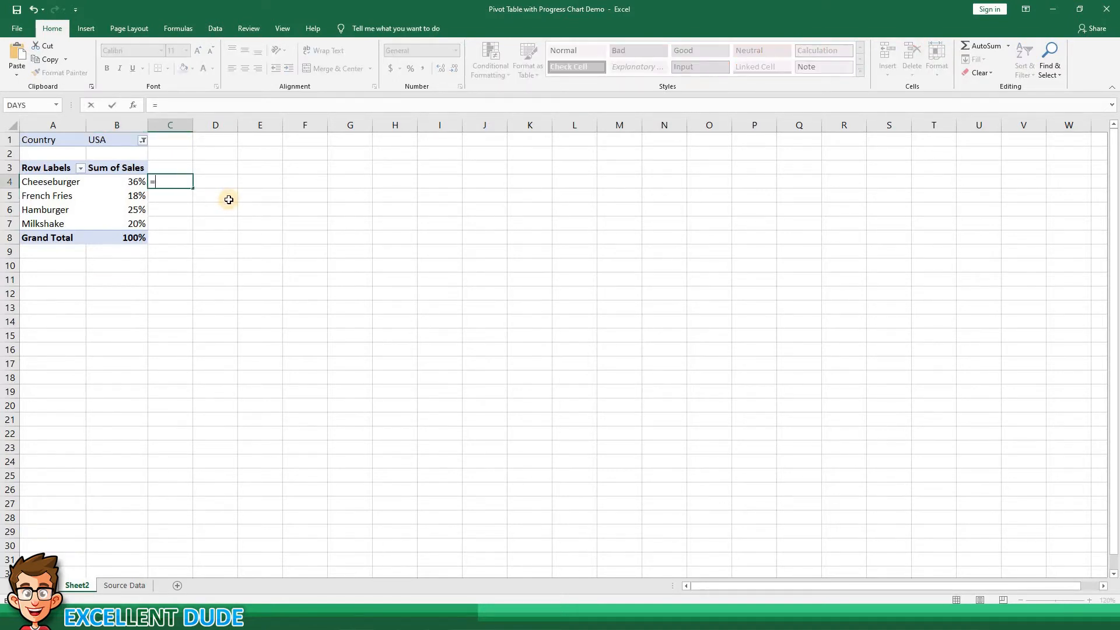
pyautogui.write('1-')
pyautogui.click(135, 182)
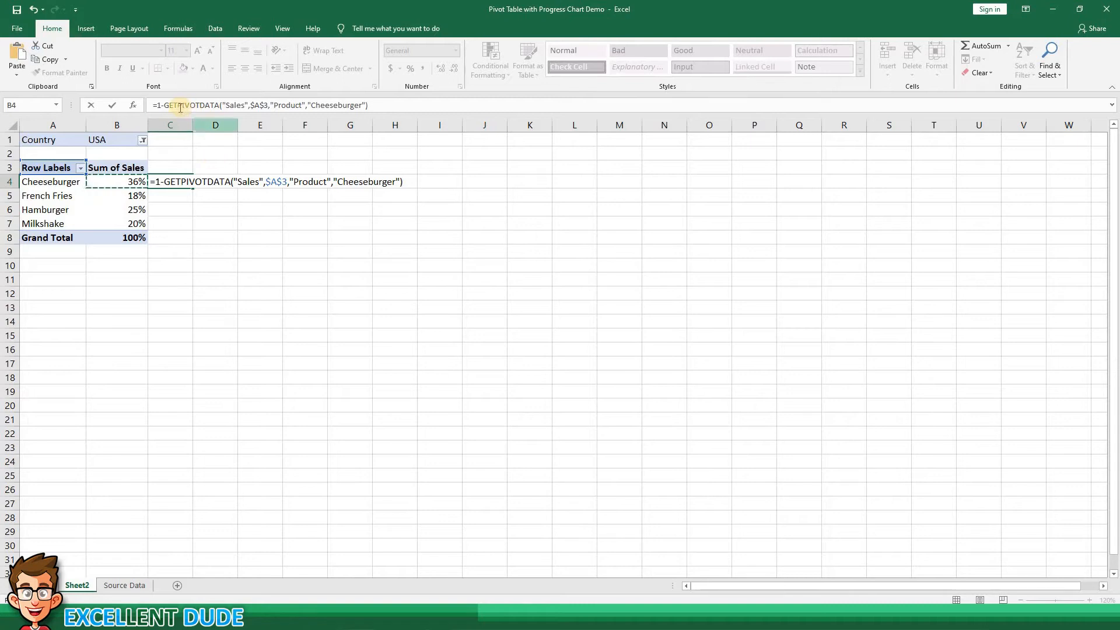
pyautogui.moveTo(164, 105); pyautogui.dragTo(429, 107)
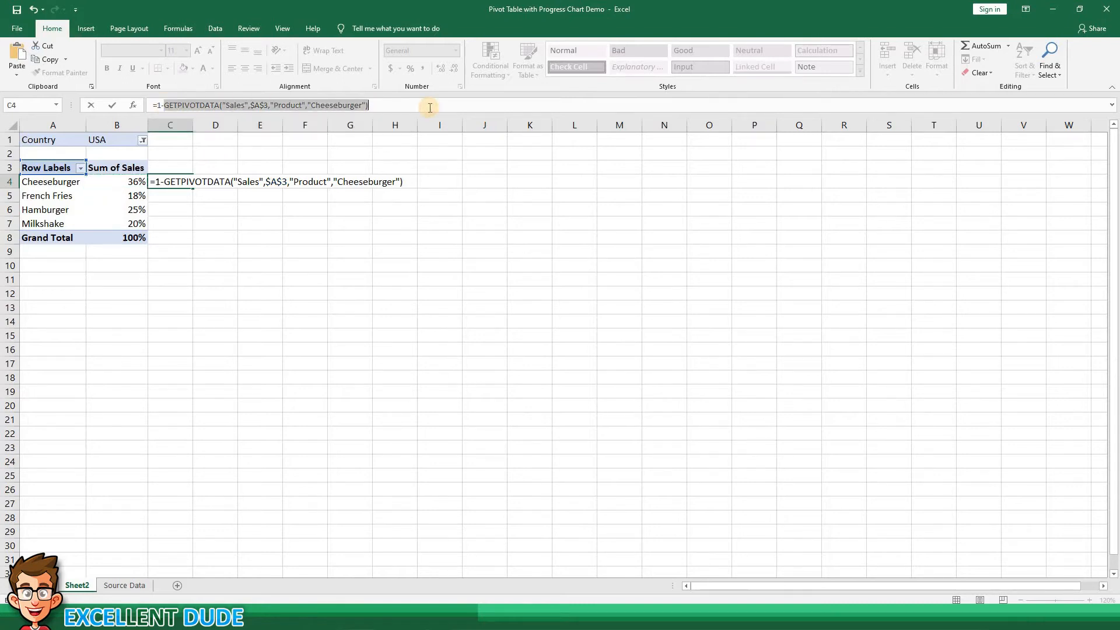
pyautogui.press('F9')
pyautogui.press('Return')
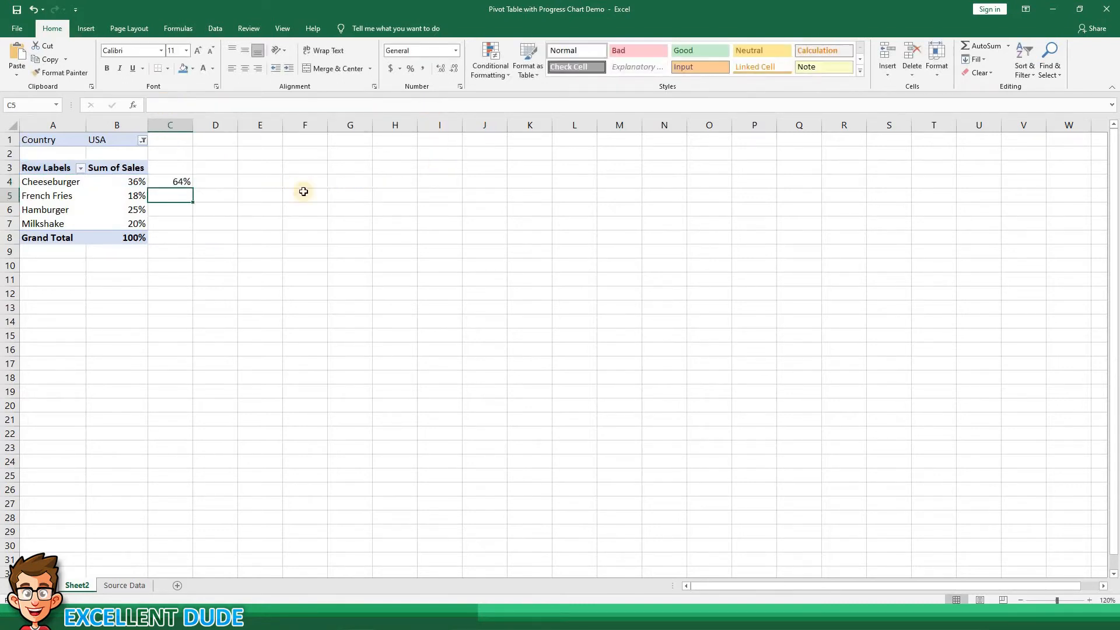
# - Fill the remainder formula from C4 down to C7 for the other products
pyautogui.click(164, 180)
pyautogui.moveTo(193, 188); pyautogui.dragTo(226, 236)
pyautogui.click(251, 233)
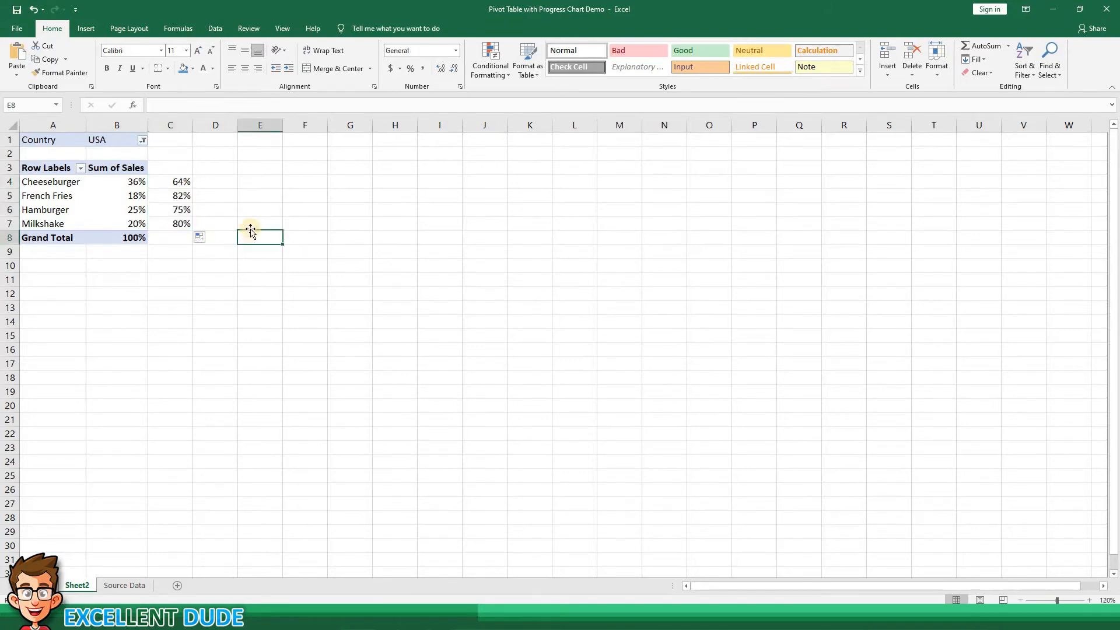
# - Enter a formula in A10 that joins the country in B1 with the text " Product Sales"
pyautogui.click(56, 265)
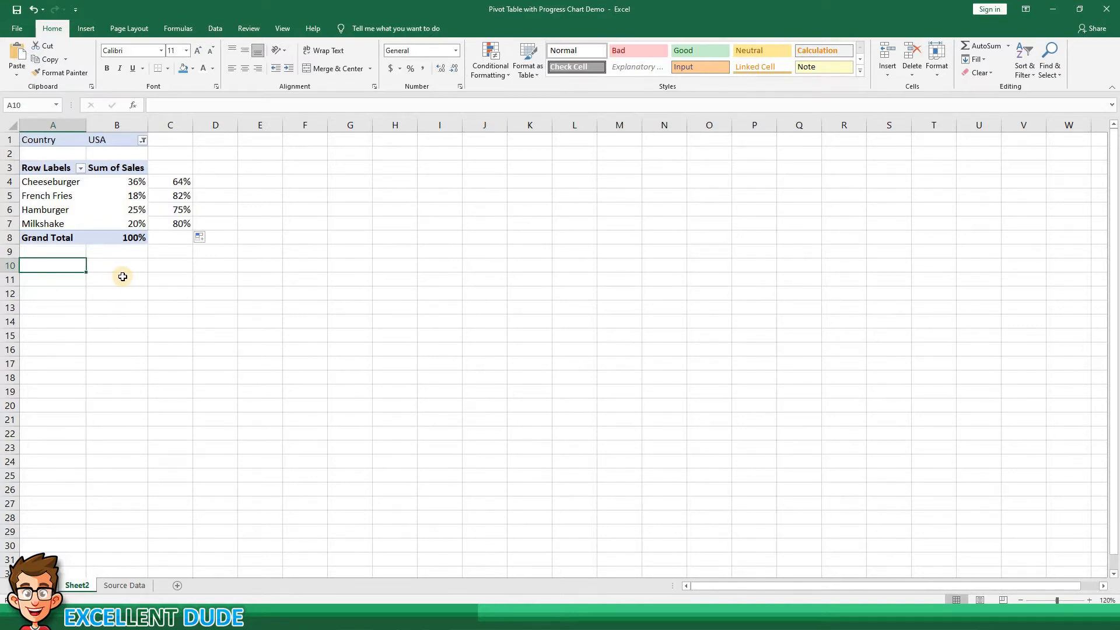
pyautogui.write('=')
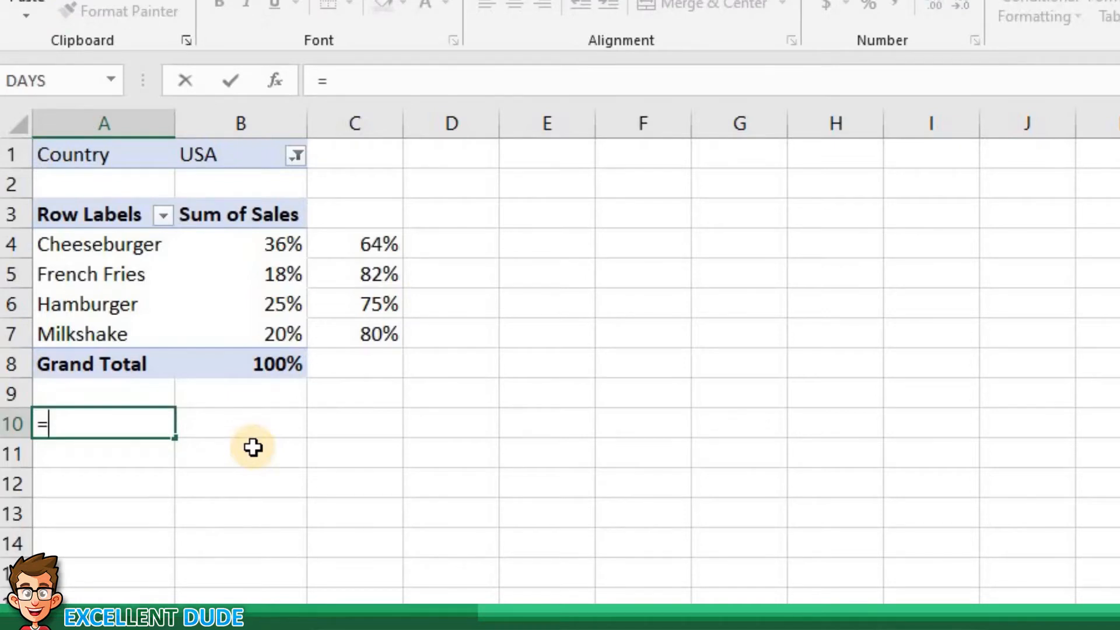
pyautogui.write('b1')
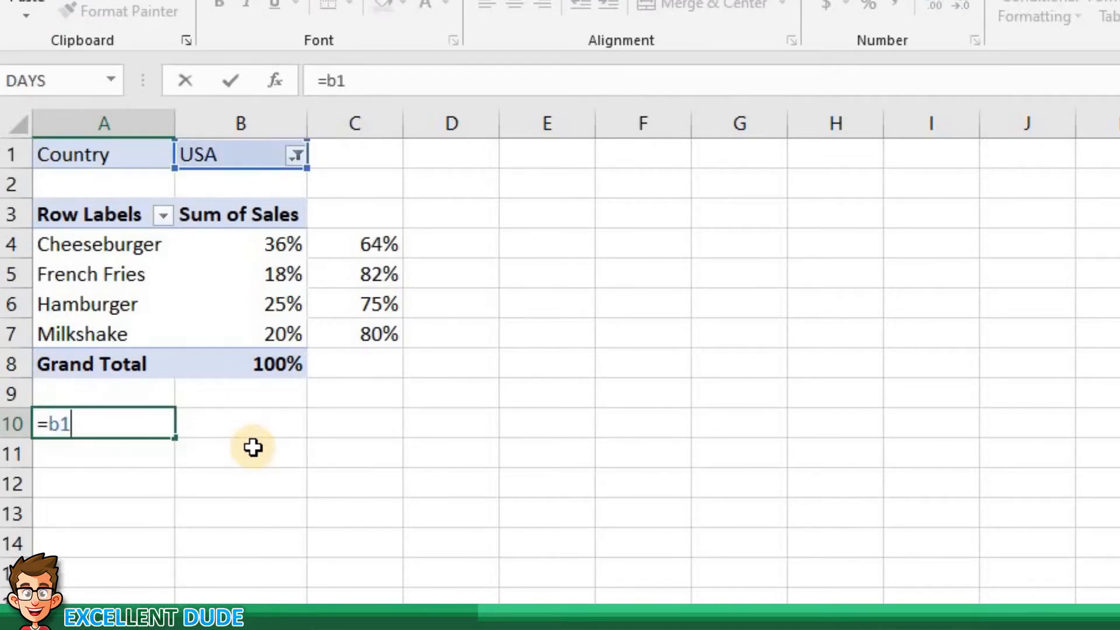
pyautogui.write('&"')
pyautogui.write('Produc')
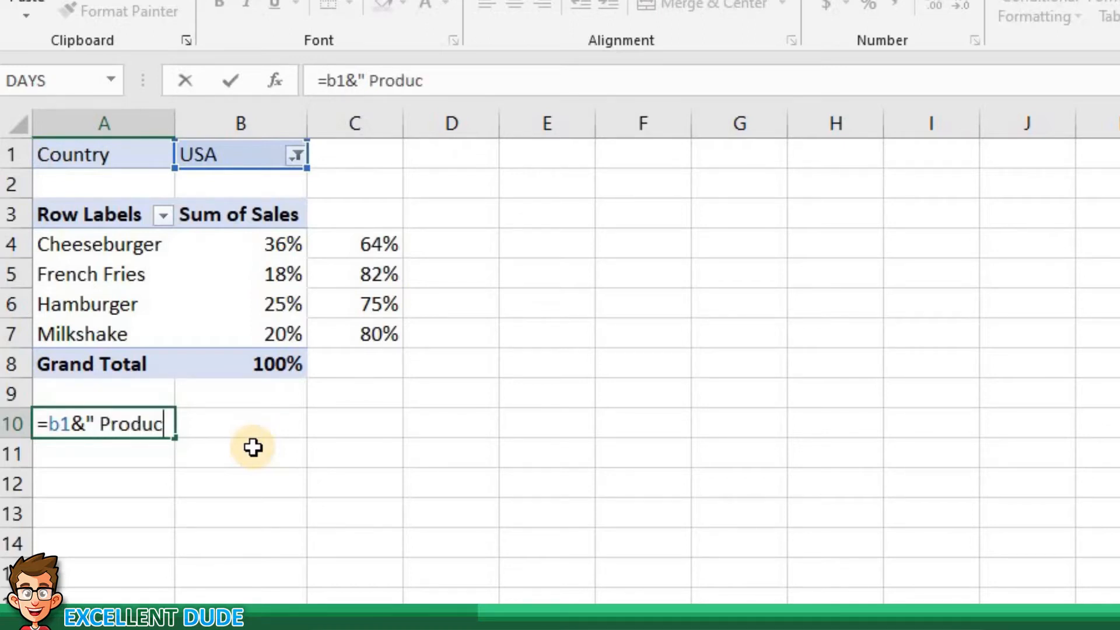
pyautogui.write('t Sales"')
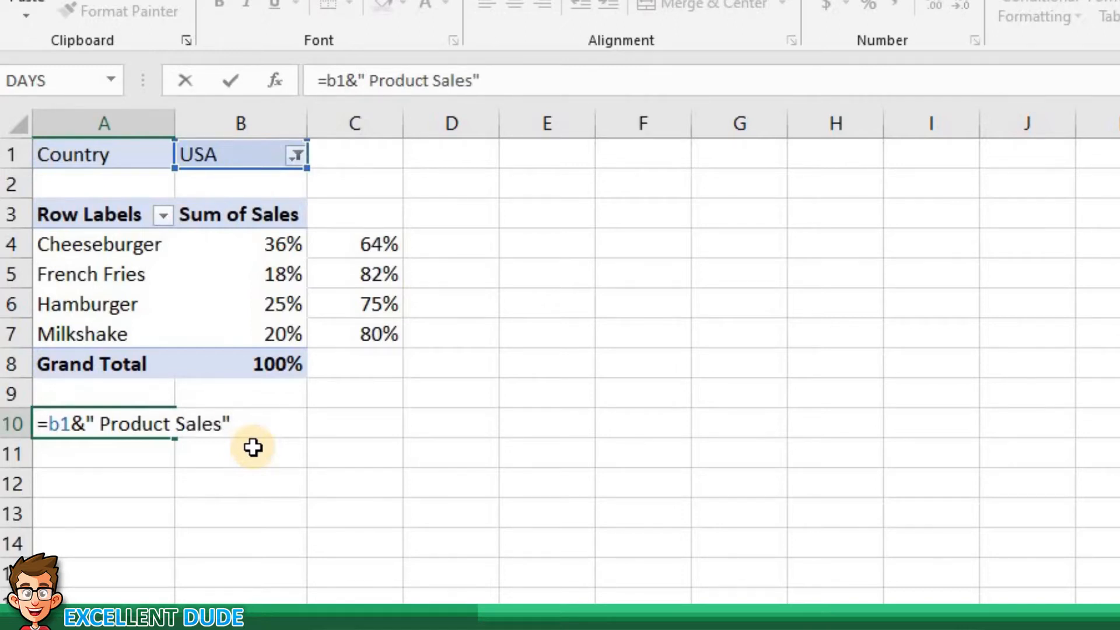
pyautogui.press('Return')
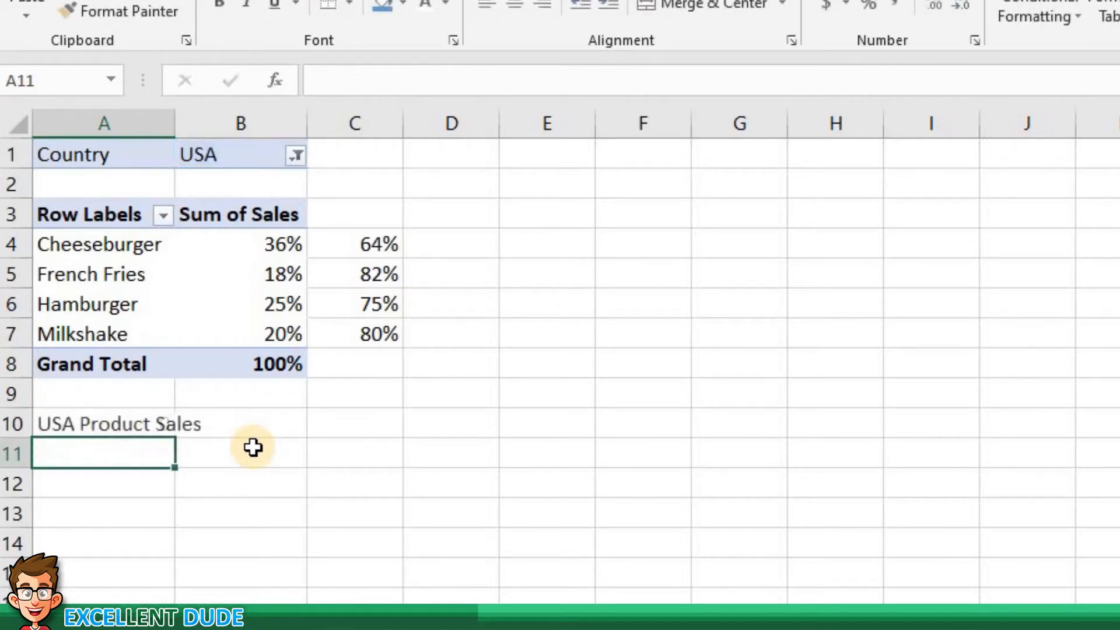
# - Change the PivotTable's Country report filter to Australia
pyautogui.click(299, 155)
pyautogui.click(88, 235)
pyautogui.click(161, 468)
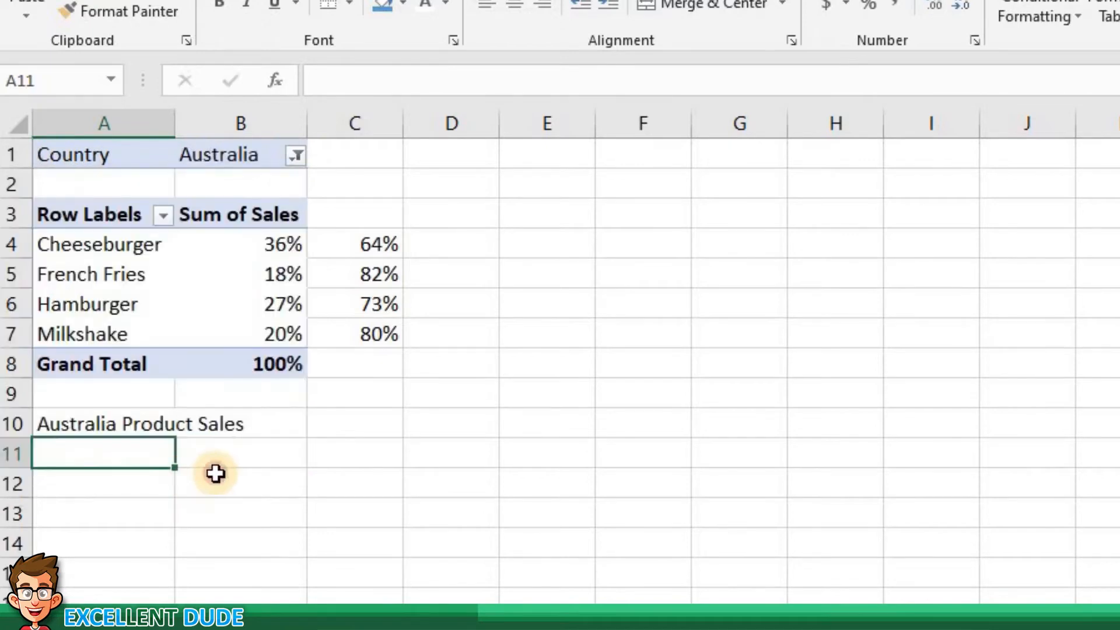
pyautogui.click(214, 473)
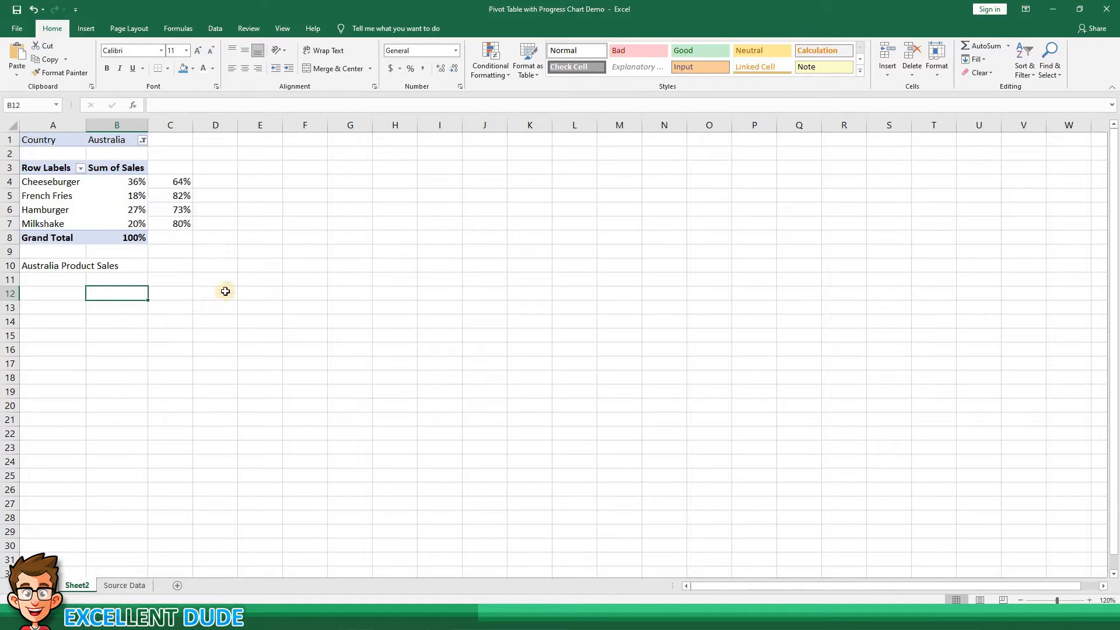
# - Insert a blank doughnut chart from an empty cell and move it beside the PivotTable, starting near E4
pyautogui.click(256, 255)
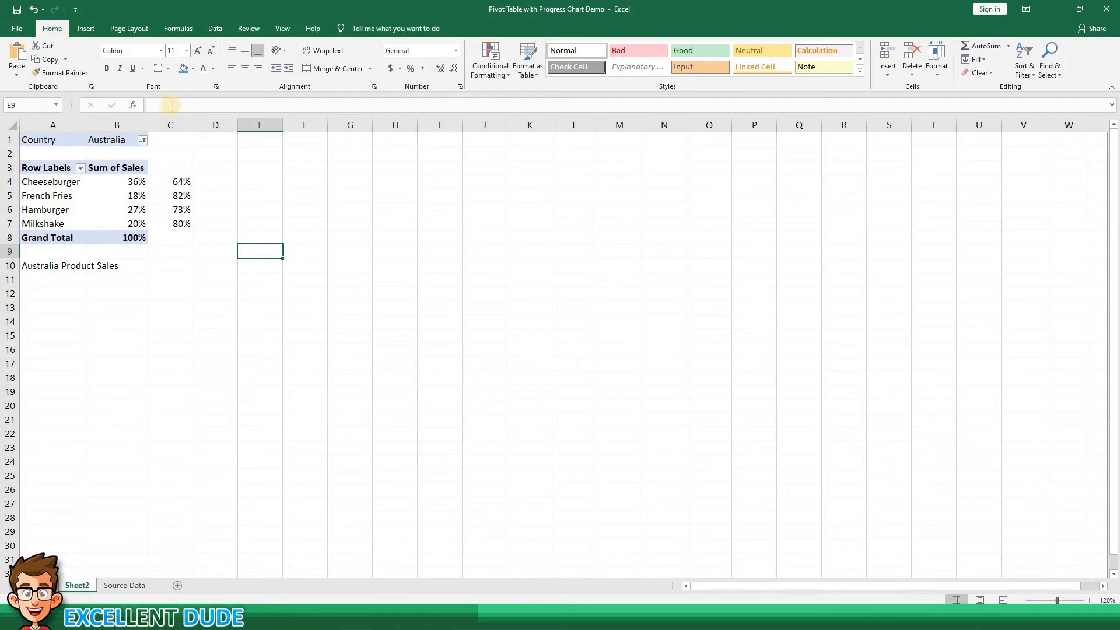
pyautogui.click(85, 28)
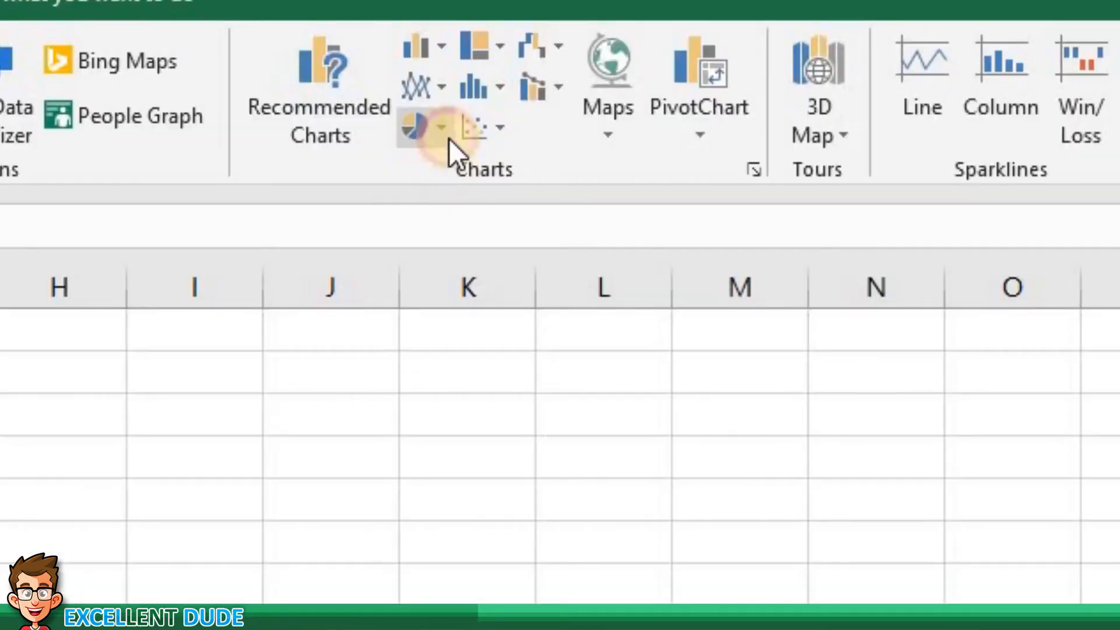
pyautogui.click(441, 127)
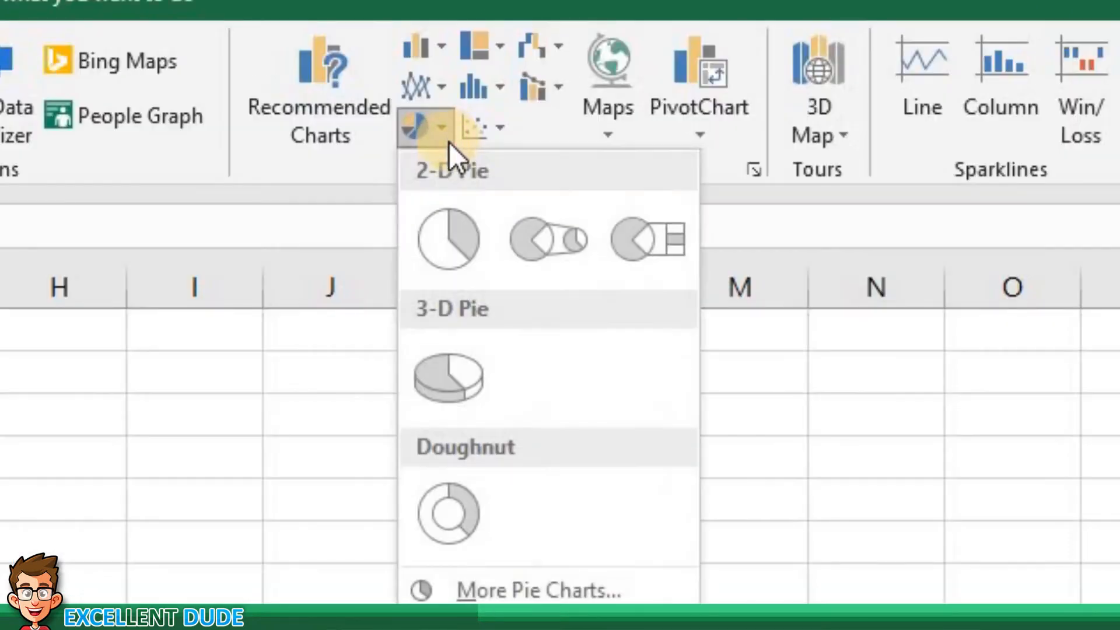
pyautogui.click(474, 509)
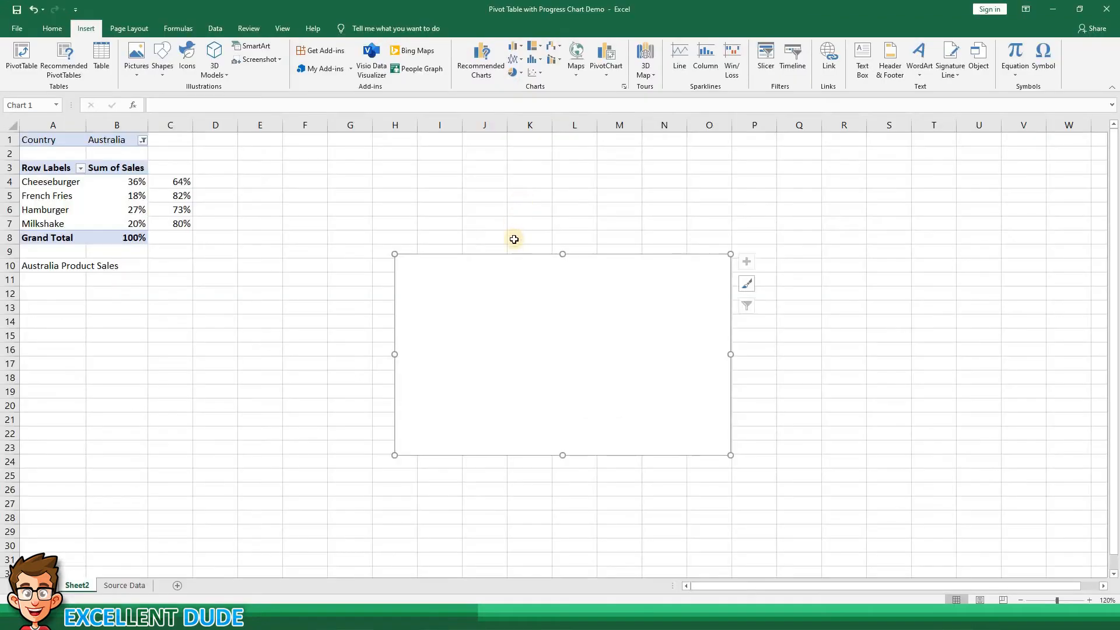
pyautogui.moveTo(512, 255); pyautogui.dragTo(354, 176)
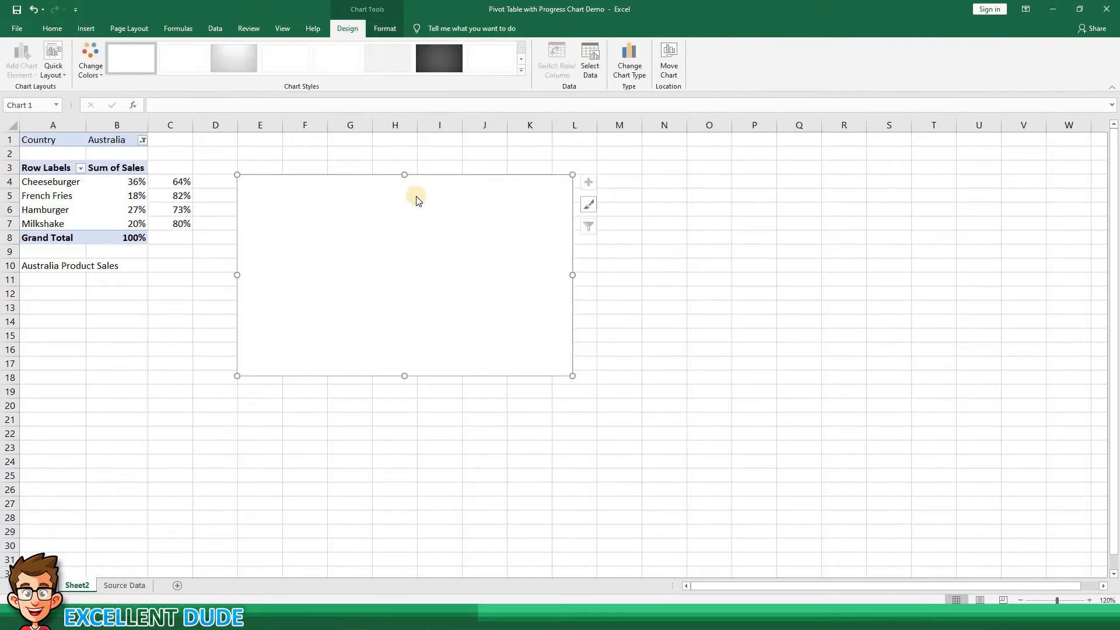
# - Add a data series to the doughnut chart whose values are twenty 1s separated by commas
pyautogui.rightClick(396, 225)
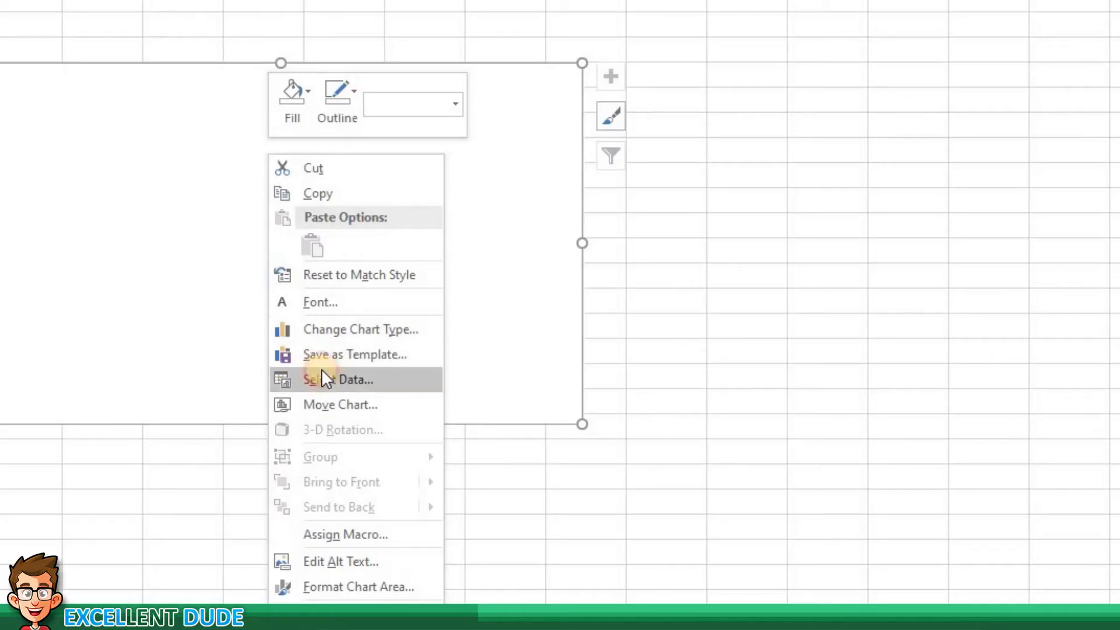
pyautogui.click(324, 379)
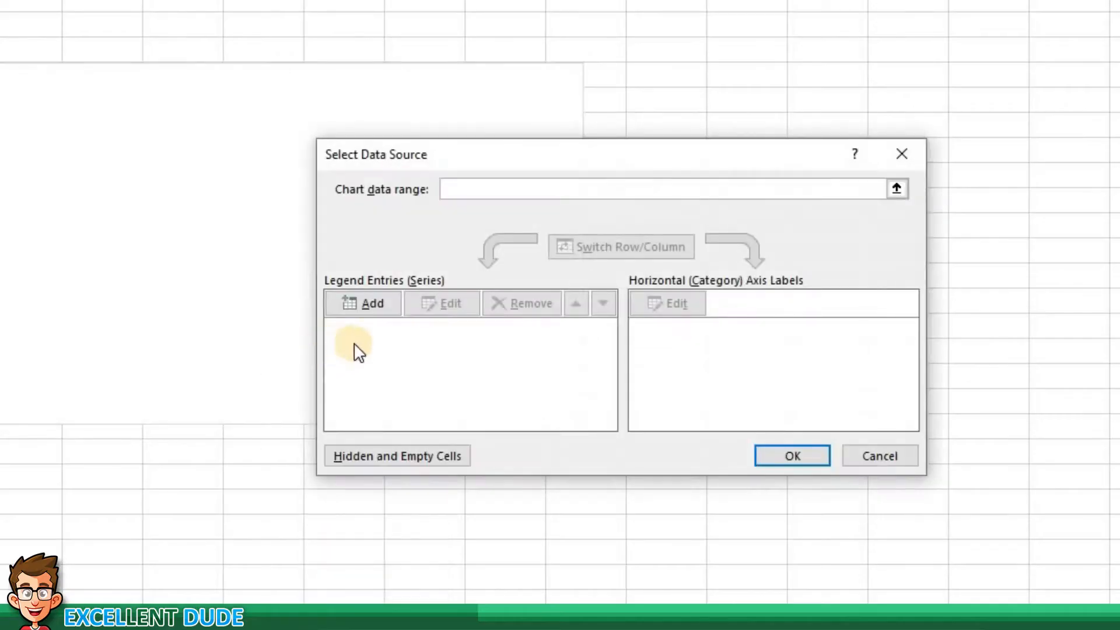
pyautogui.click(362, 303)
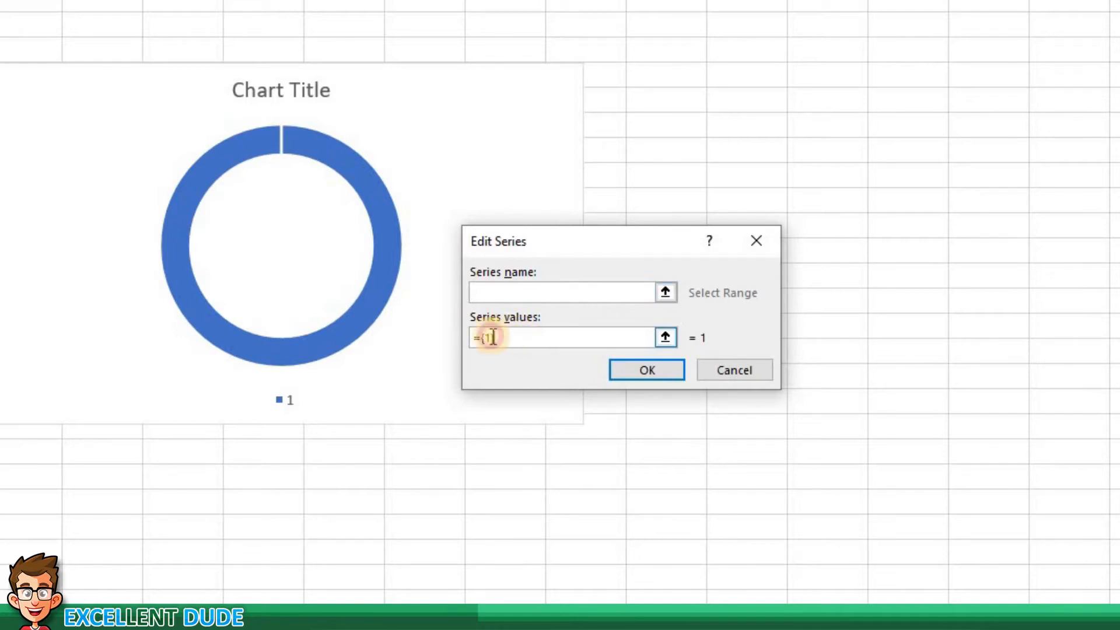
pyautogui.moveTo(492, 337); pyautogui.dragTo(453, 337)
pyautogui.hotkey('ctrl', 'v')
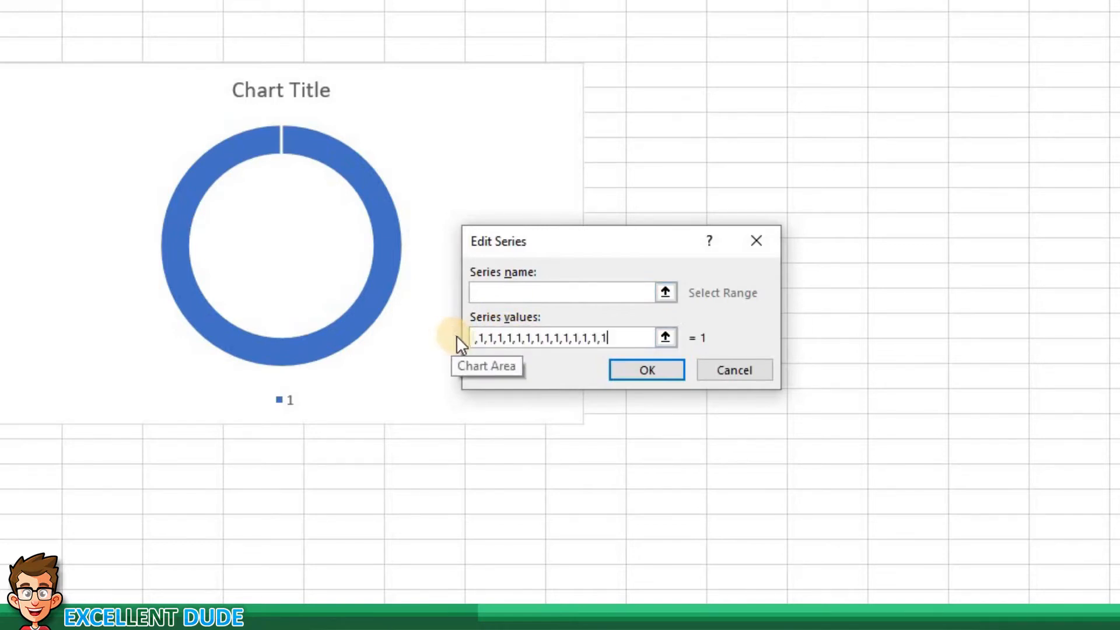
pyautogui.click(630, 366)
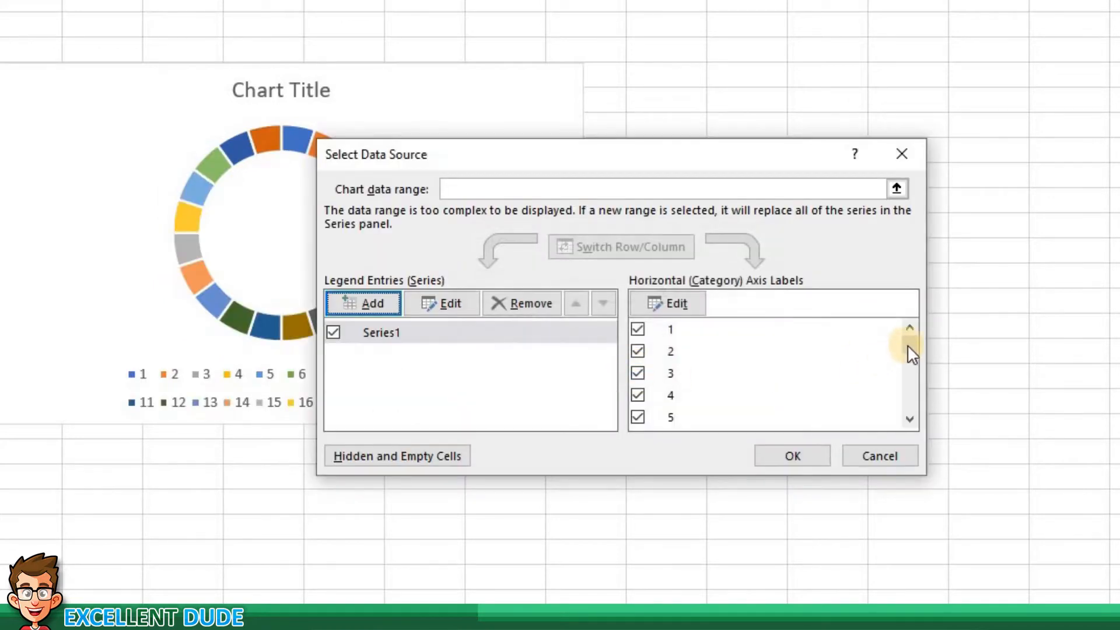
pyautogui.moveTo(908, 362); pyautogui.dragTo(907, 408)
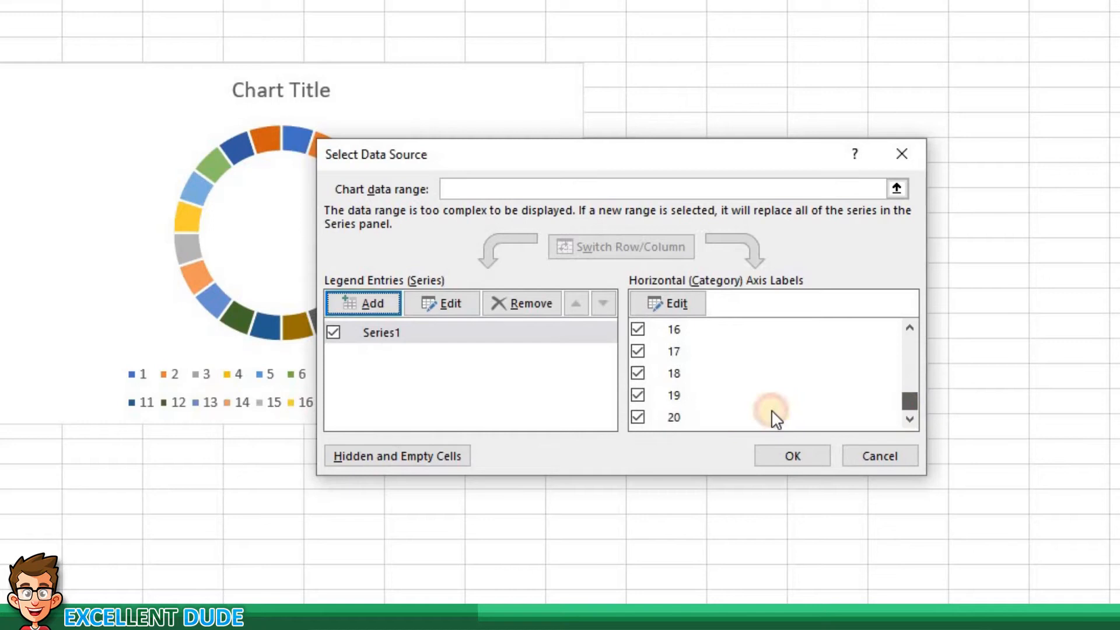
pyautogui.click(799, 455)
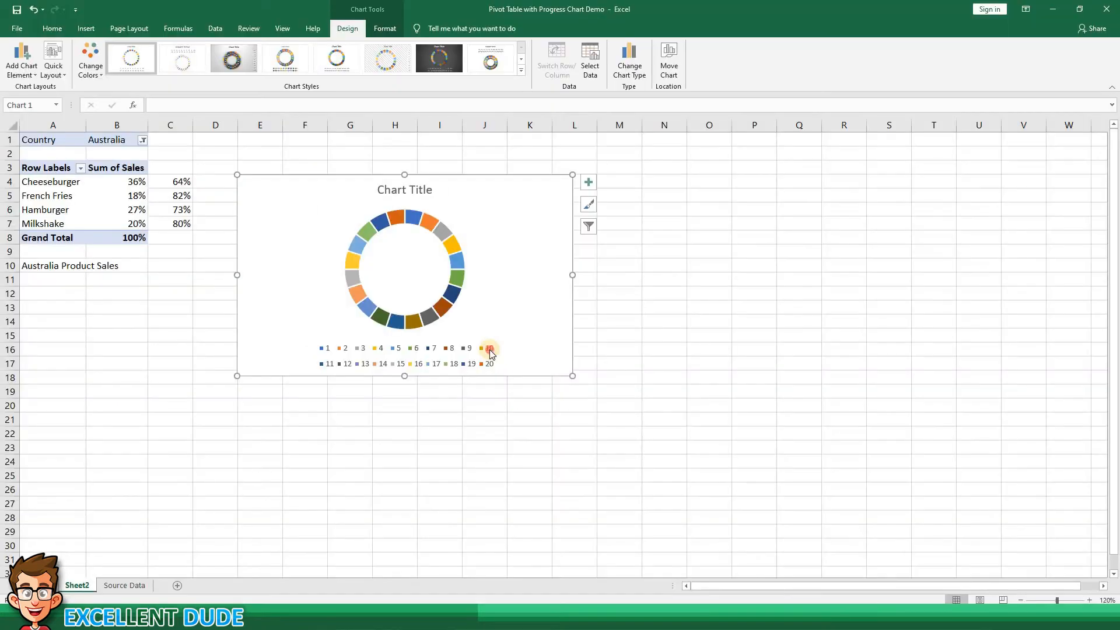
# - Delete the legend and the chart title from the doughnut chart
pyautogui.click(435, 378)
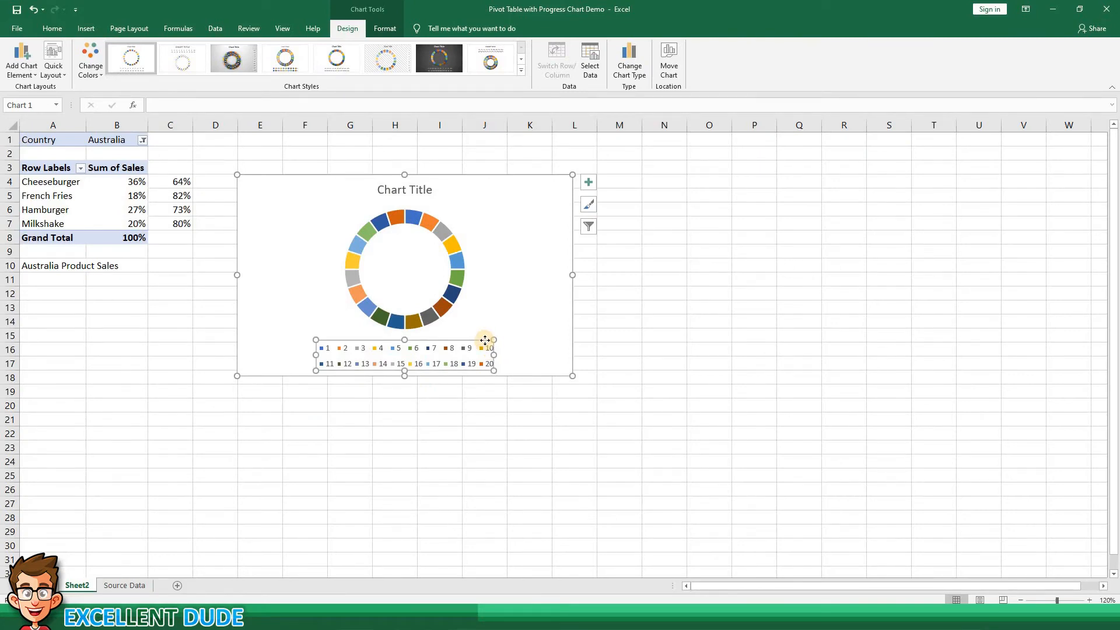
pyautogui.press('Delete')
pyautogui.click(429, 181)
pyautogui.press('Delete')
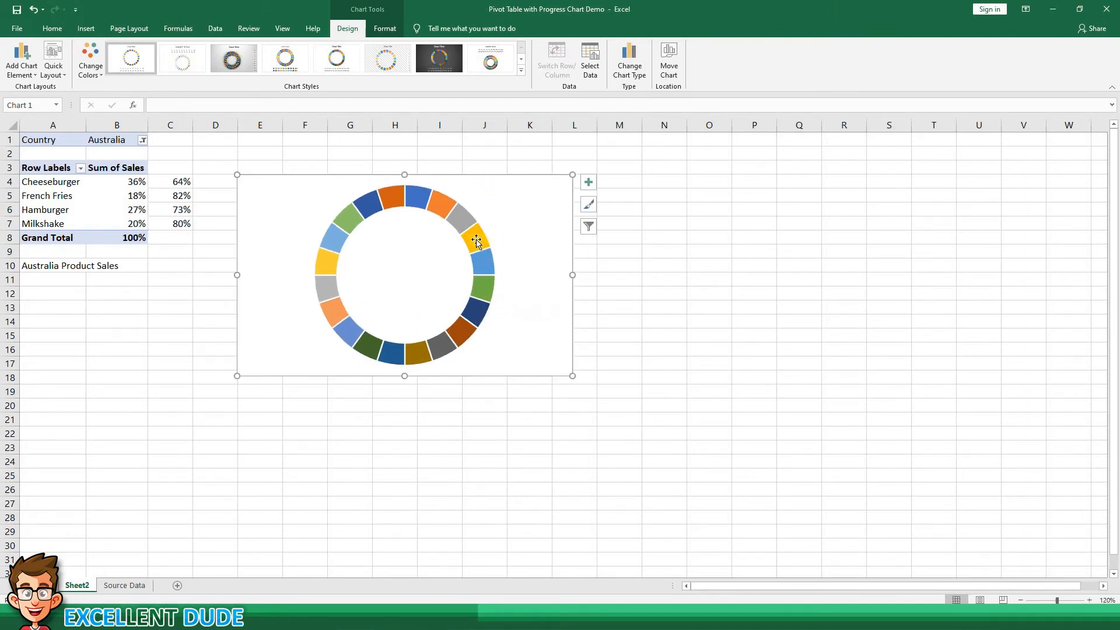
# - Format the whole doughnut series with a solid blue fill
pyautogui.click(477, 240)
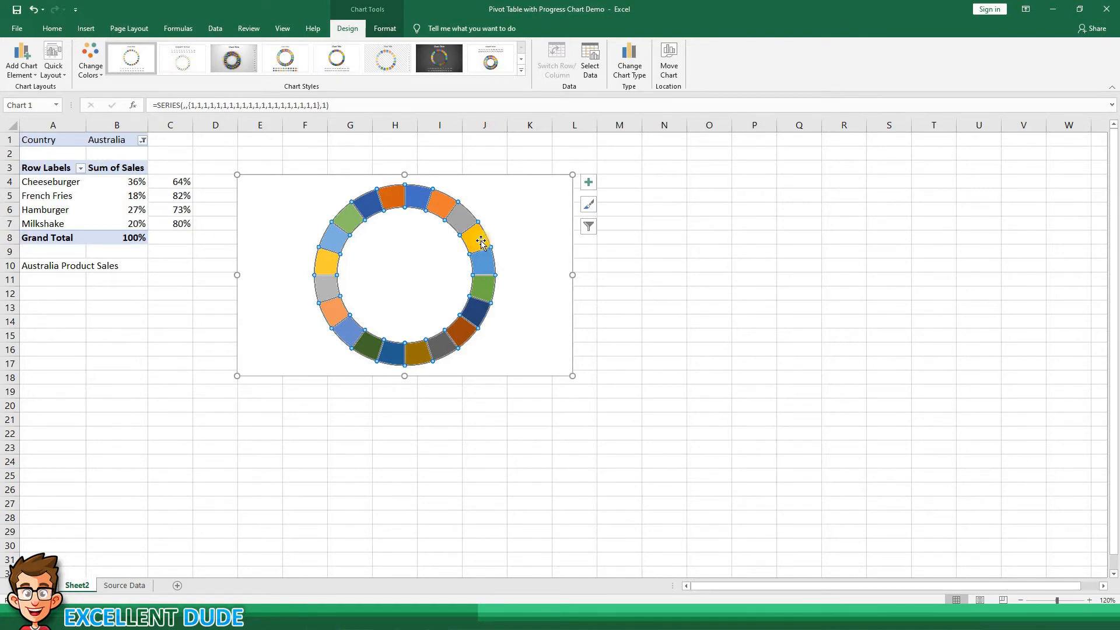
pyautogui.rightClick(481, 242)
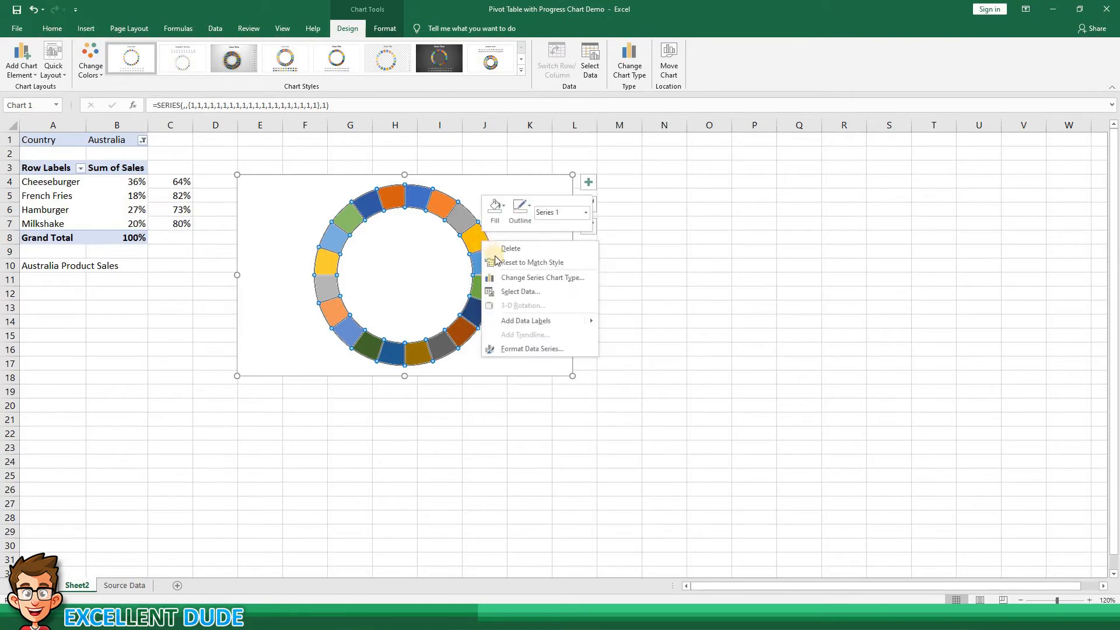
pyautogui.click(532, 349)
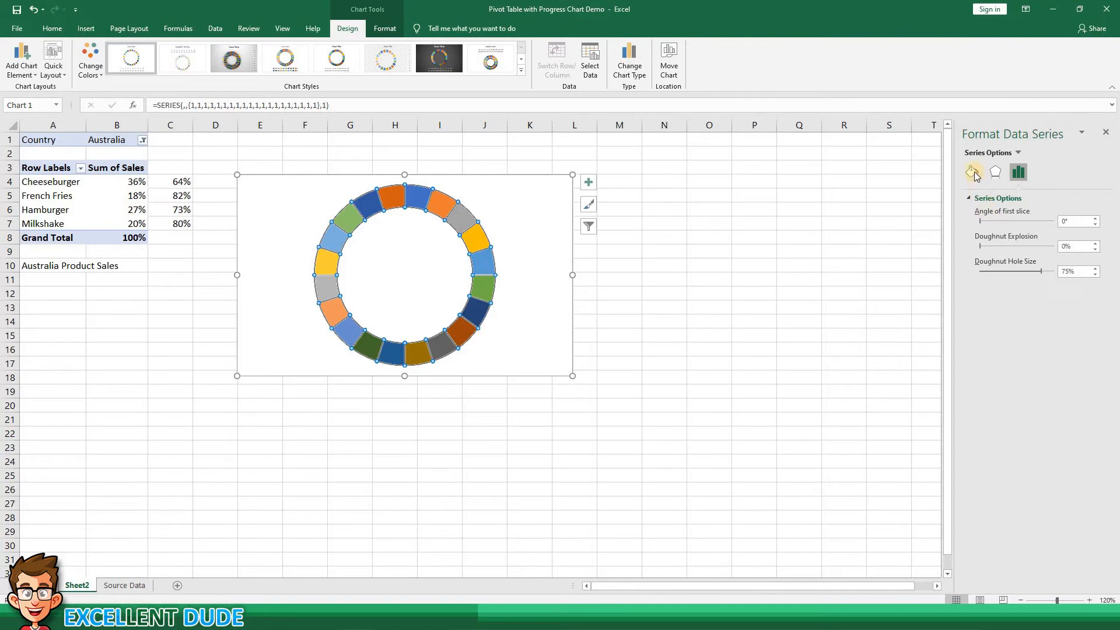
pyautogui.click(973, 171)
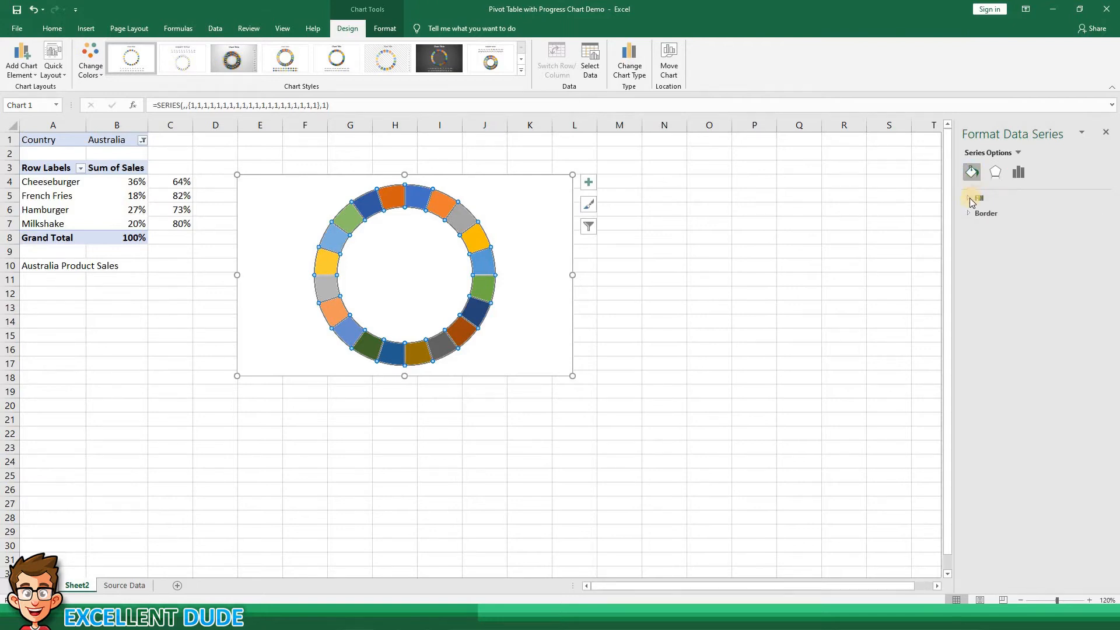
pyautogui.click(972, 199)
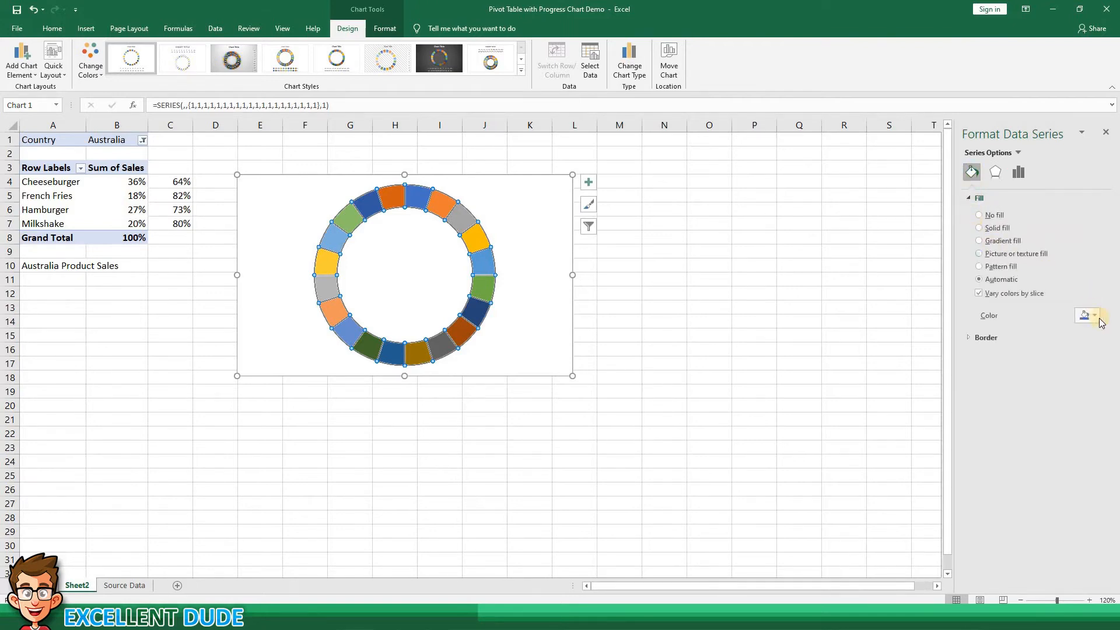
pyautogui.click(996, 228)
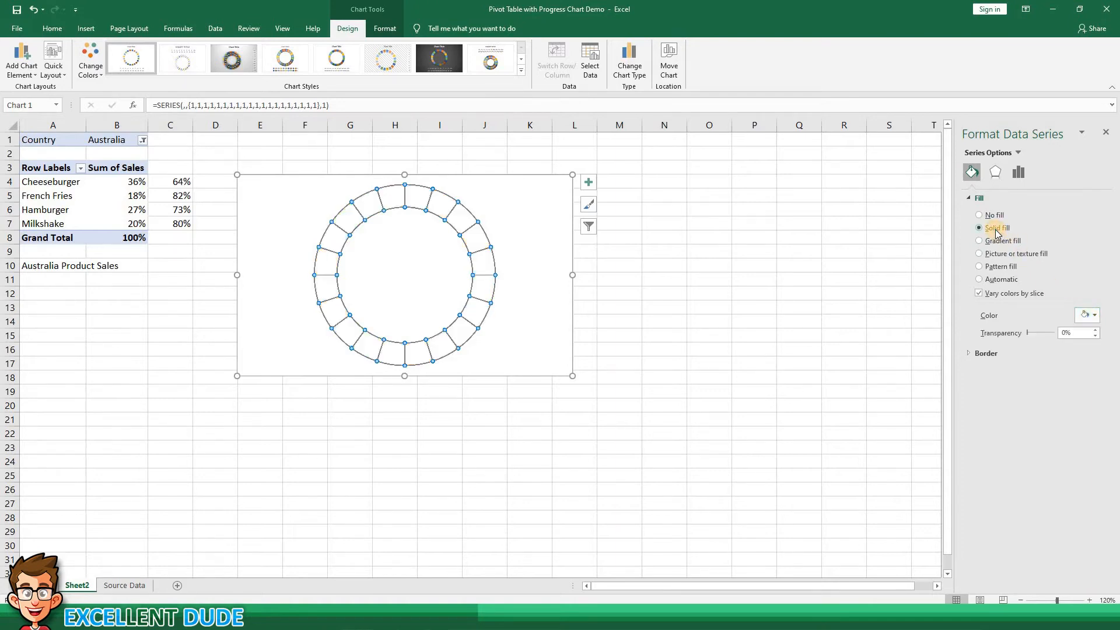
pyautogui.click(1088, 315)
pyautogui.click(1062, 342)
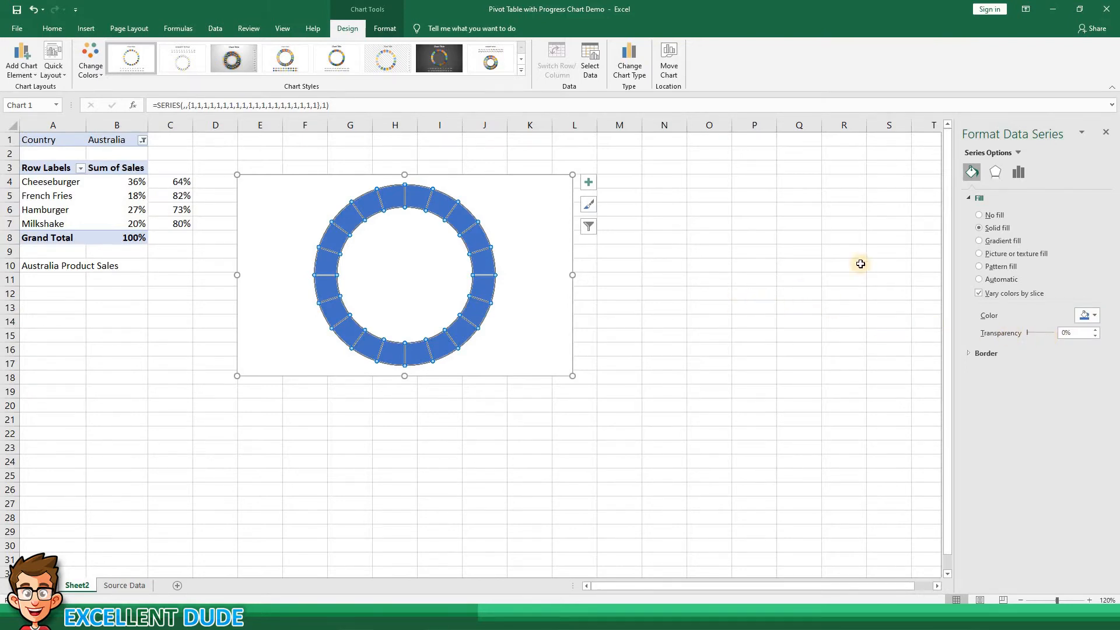
# - Set the doughnut series' hole size to 65%
pyautogui.click(1017, 177)
pyautogui.click(1067, 274)
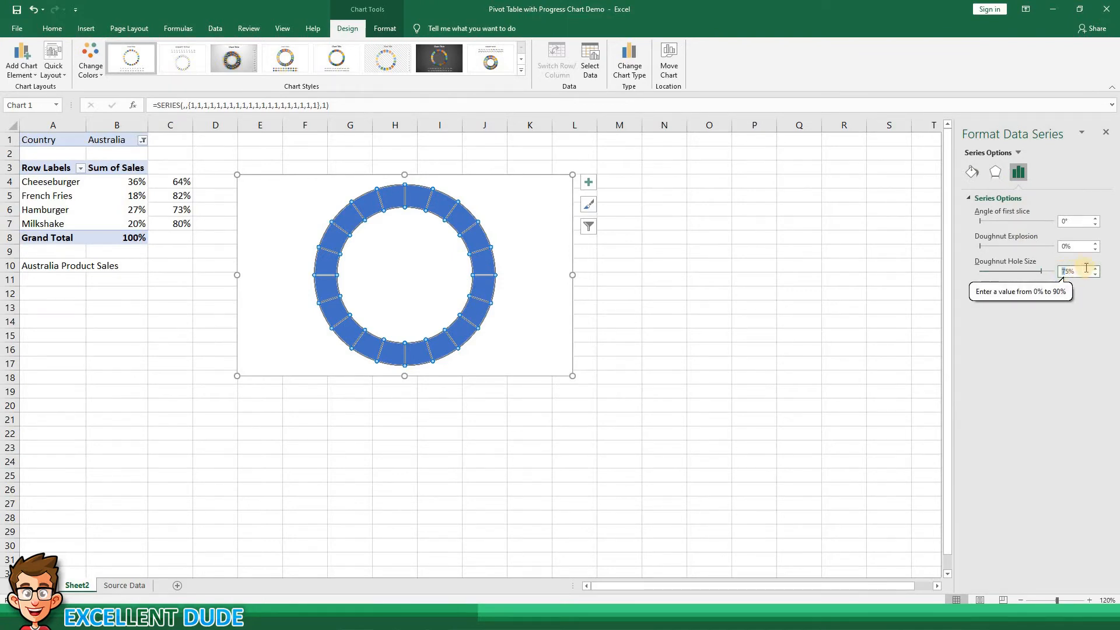
pyautogui.write('6')
pyautogui.click(1077, 271)
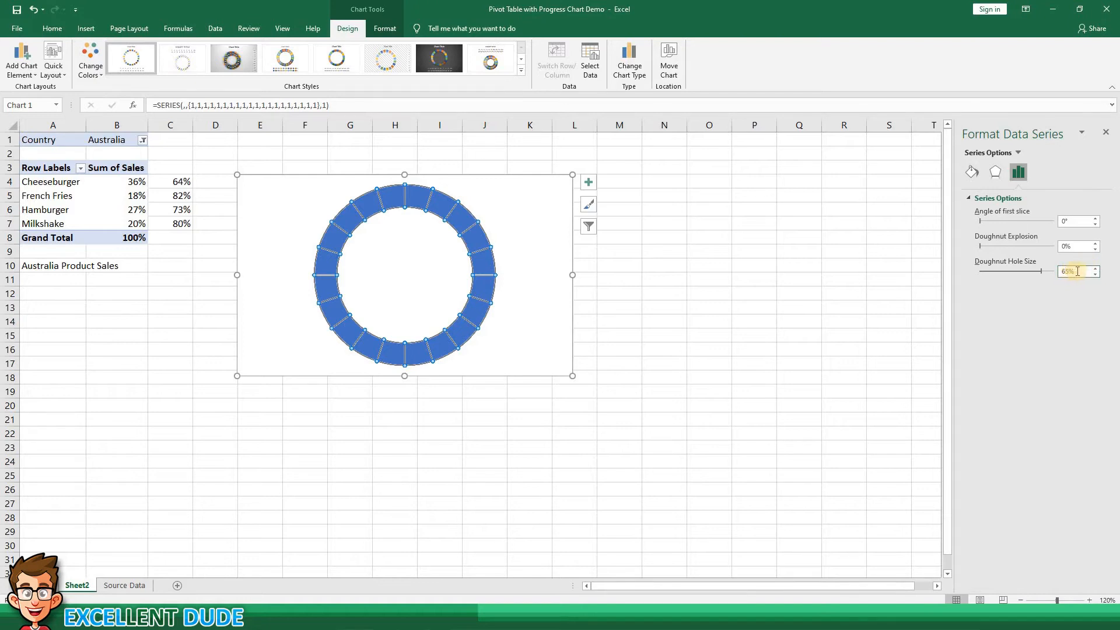
# - Resize the doughnut chart to a height of 5 cm and a width of 5 cm
pyautogui.click(556, 282)
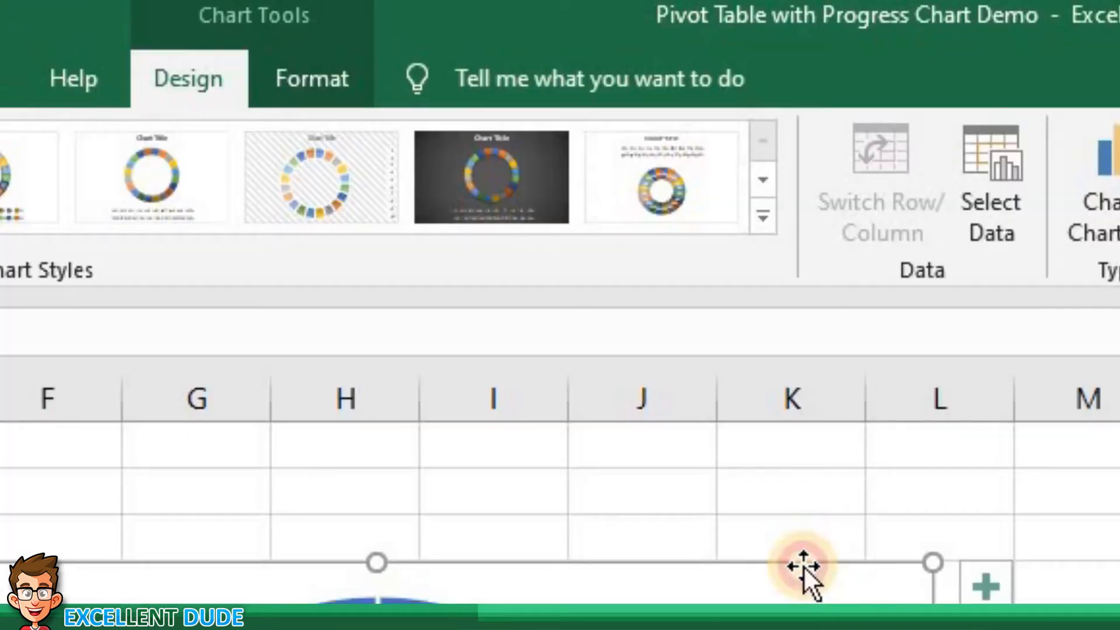
pyautogui.click(329, 85)
pyautogui.click(918, 58)
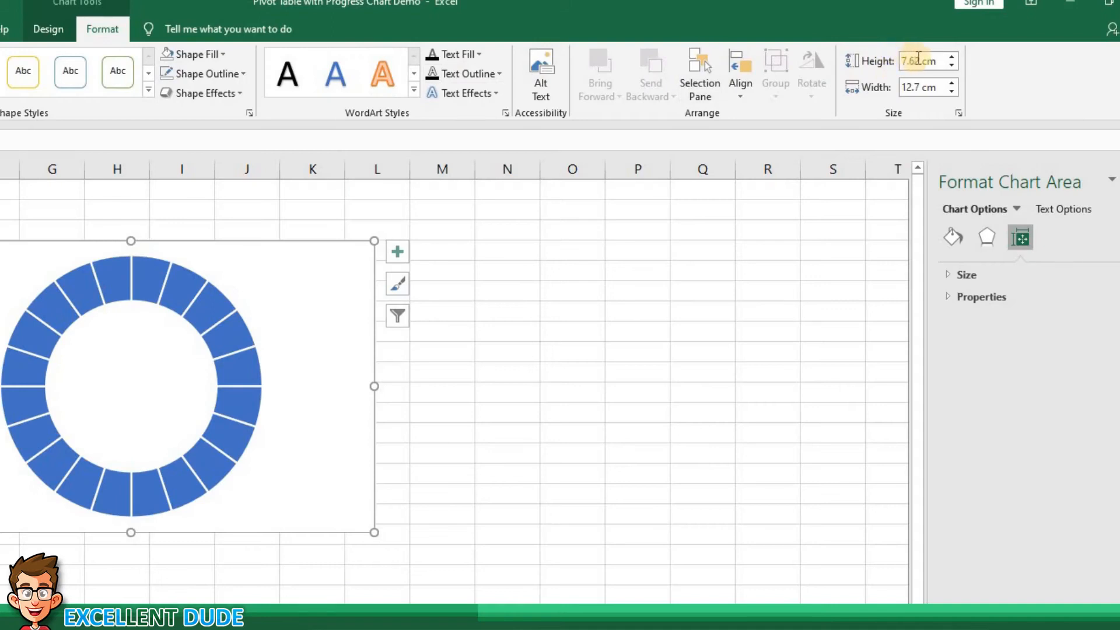
pyautogui.click(901, 61)
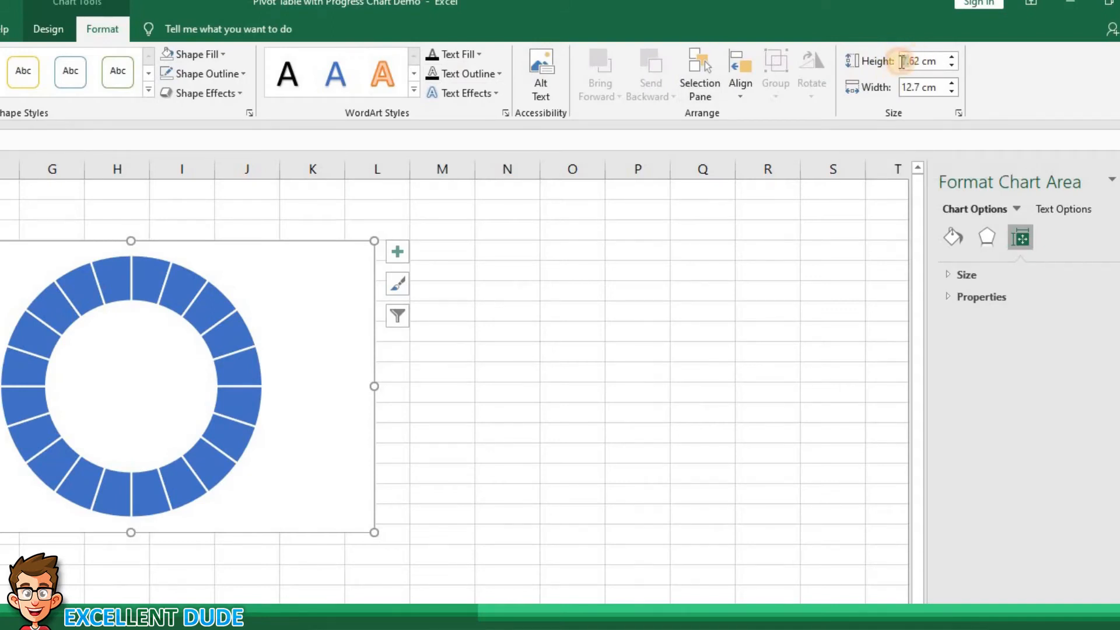
pyautogui.write('5')
pyautogui.click(910, 87)
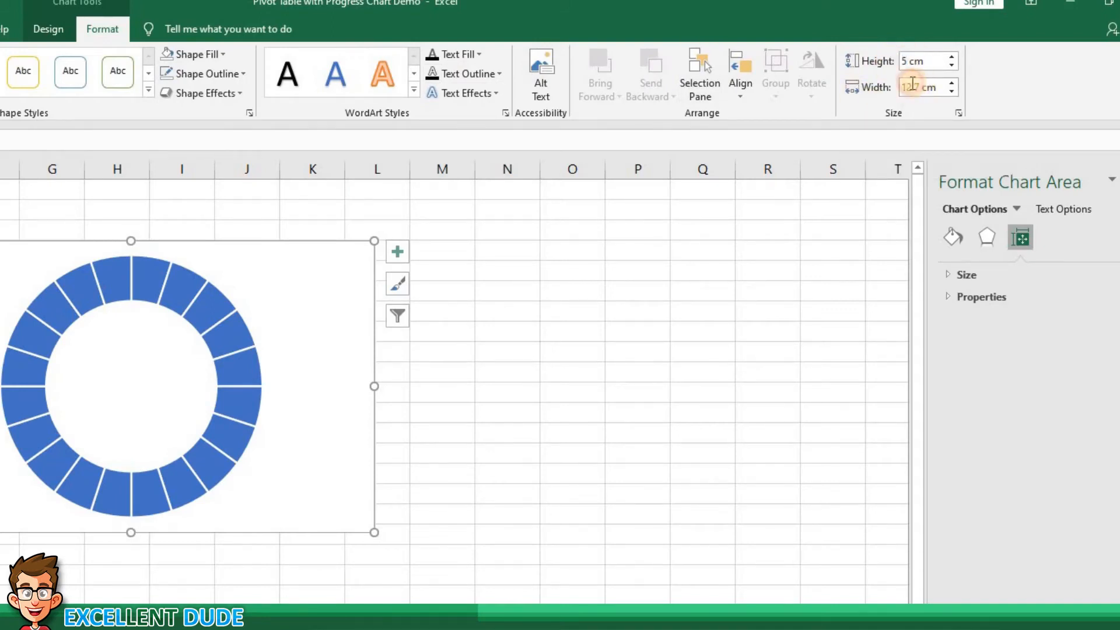
pyautogui.click(443, 315)
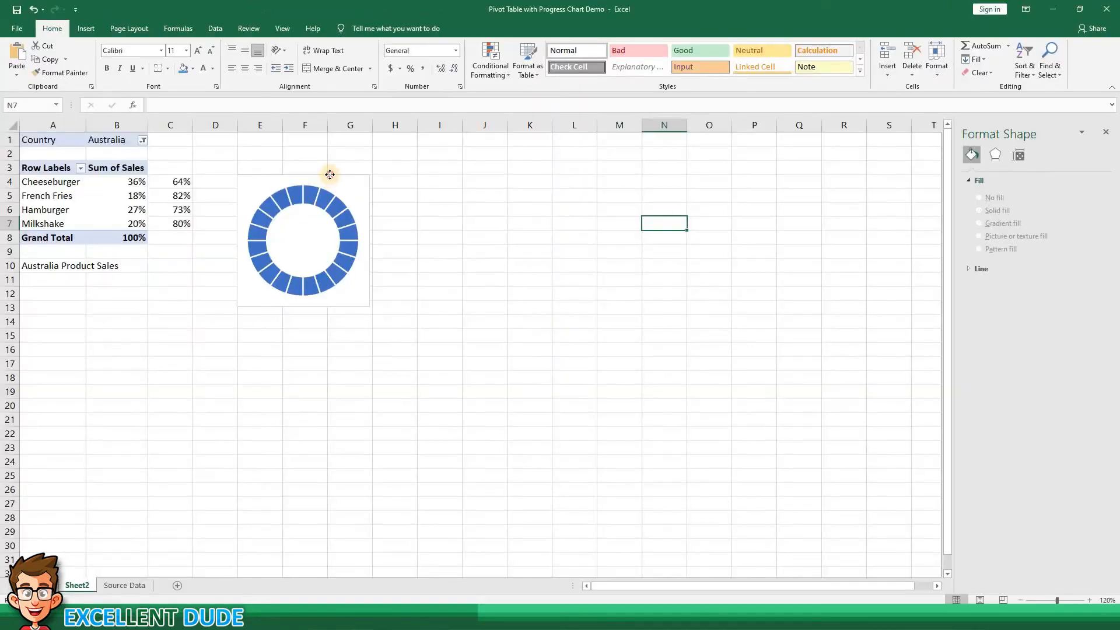
# - Remove the outline from the doughnut chart's chart area
pyautogui.click(330, 174)
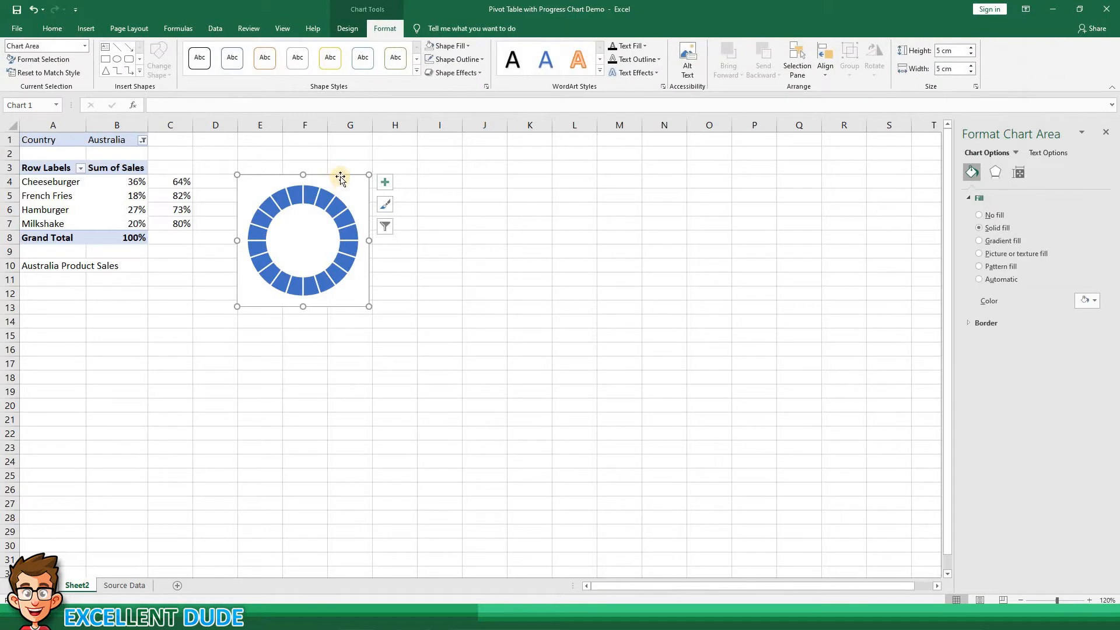
pyautogui.click(481, 59)
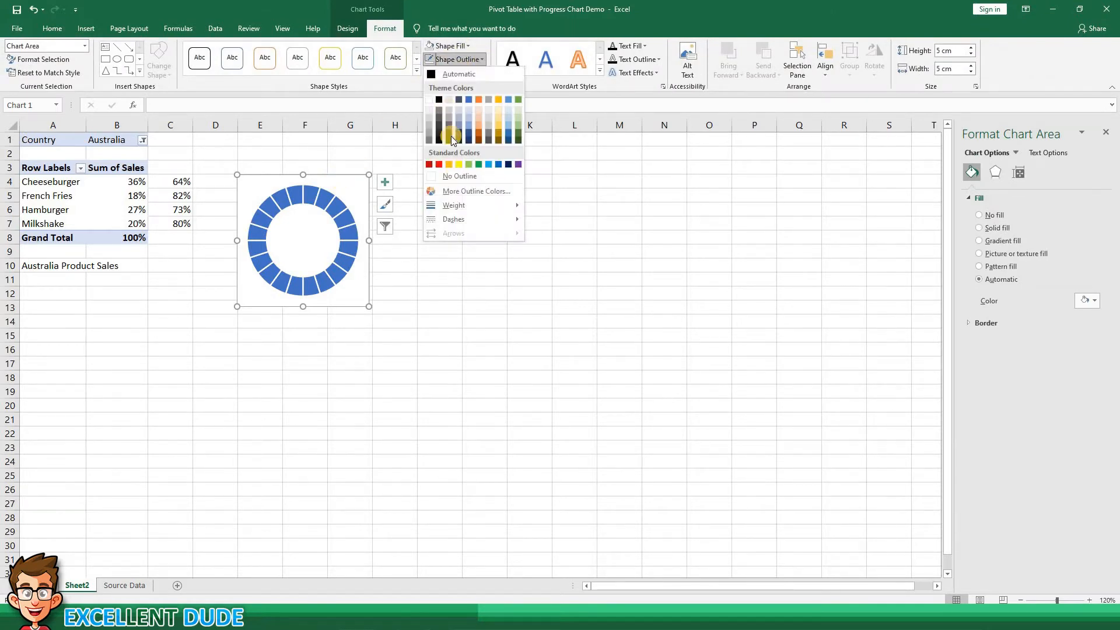
pyautogui.click(455, 175)
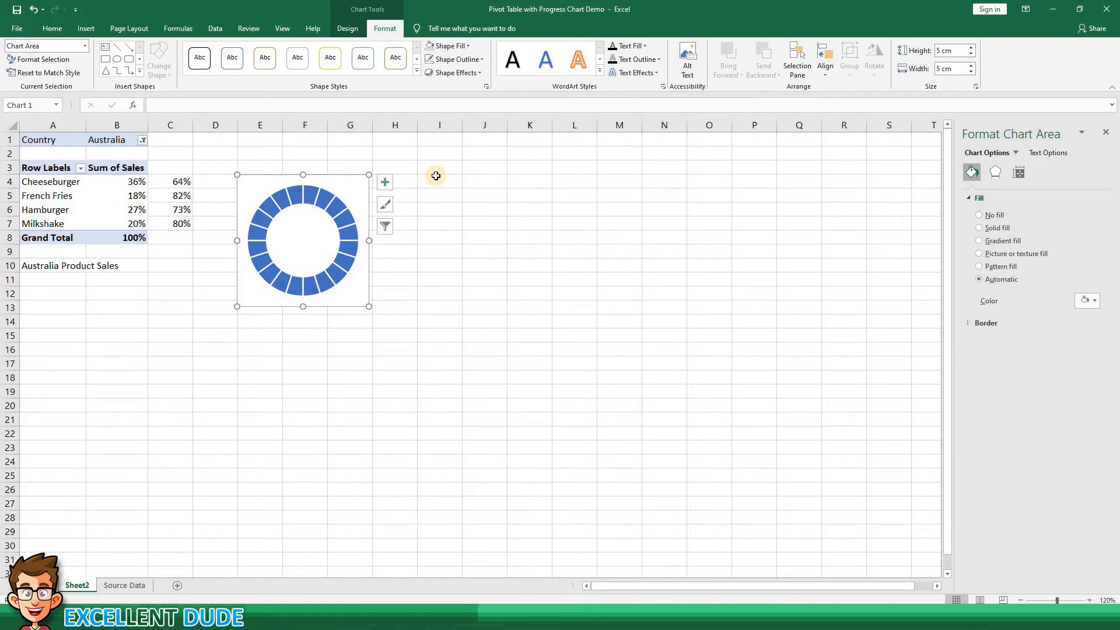
# - Paste three copies of the doughnut chart in a row beside the original, starting at columns H, K and N of row 4
pyautogui.click(413, 182)
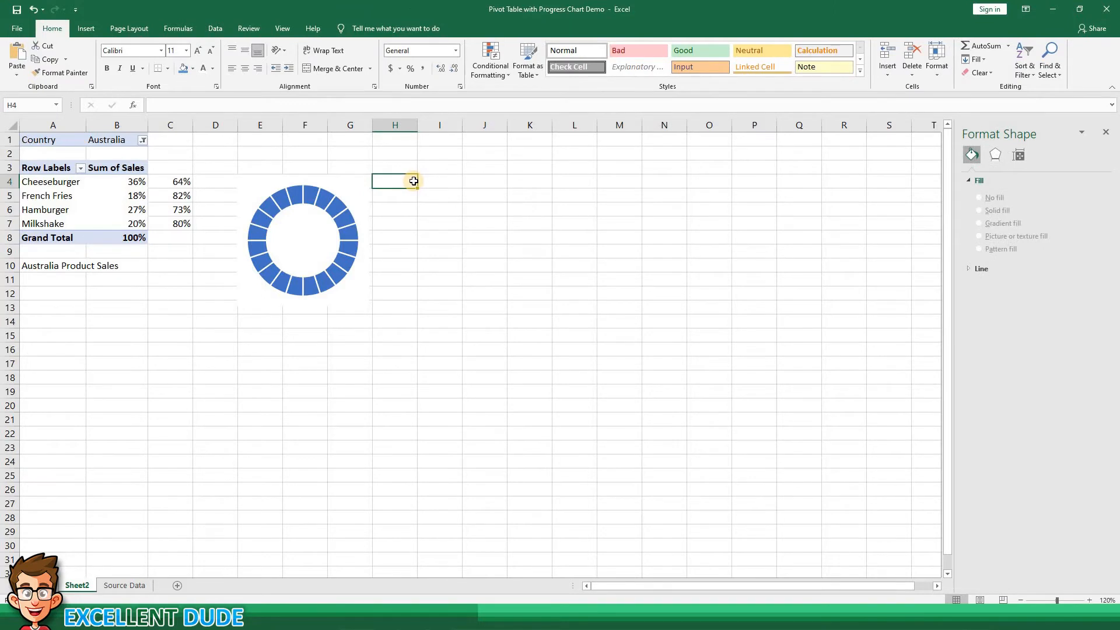
pyautogui.hotkey('ctrl', 'v')
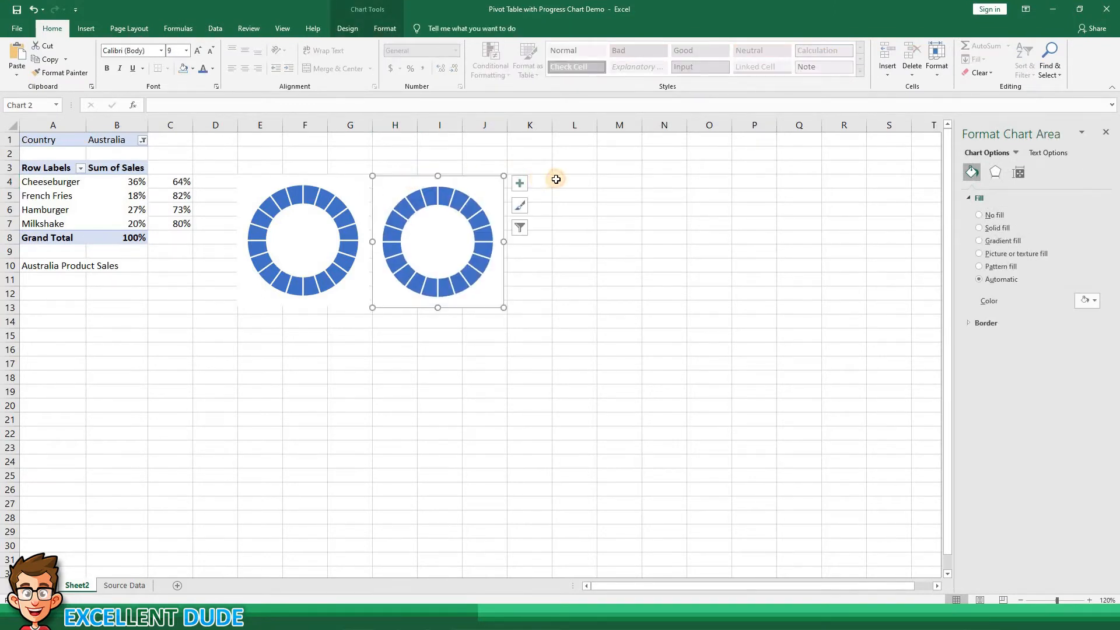
pyautogui.click(580, 181)
pyautogui.hotkey('ctrl', 'v')
pyautogui.click(653, 181)
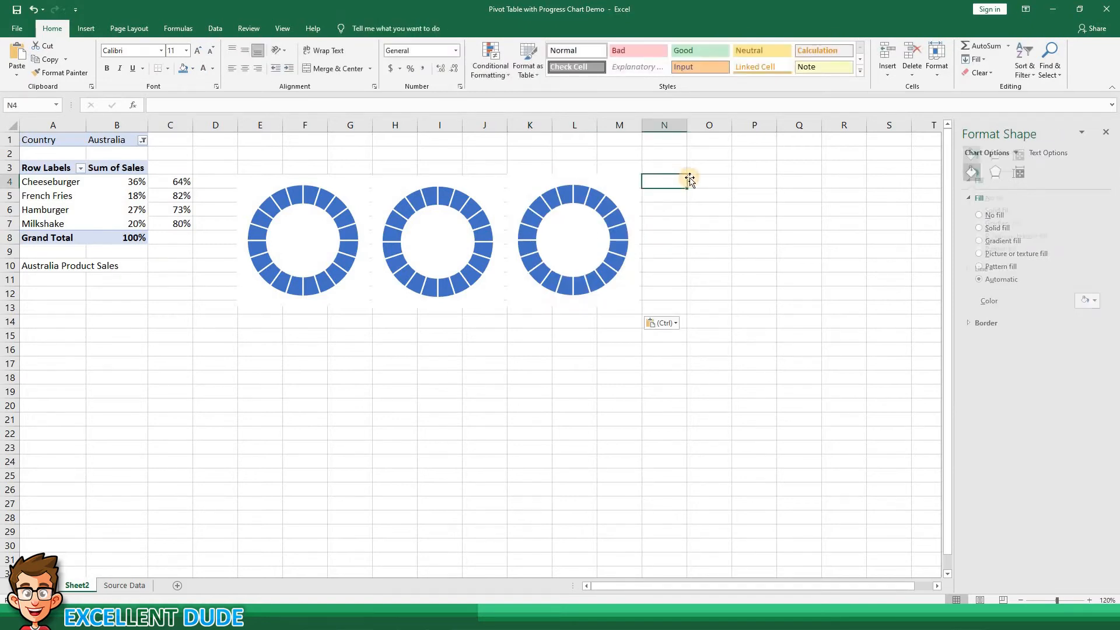
pyautogui.hotkey('ctrl', 'v')
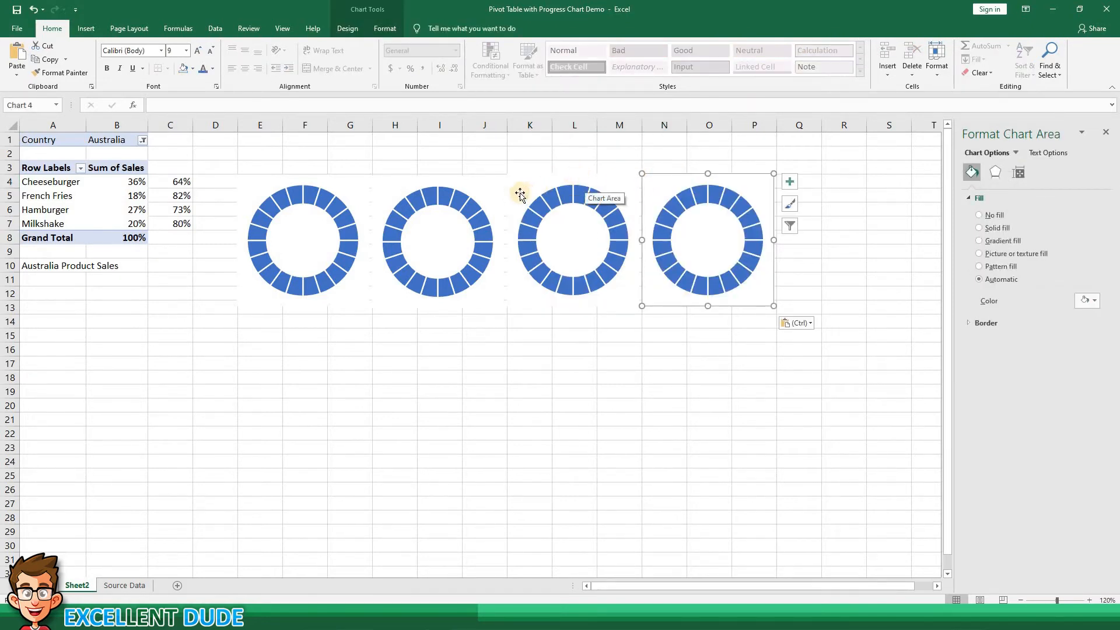
# - Nudge the third and fourth doughnut charts into a closer, more even row with the others
pyautogui.click(542, 175)
pyautogui.moveTo(542, 175); pyautogui.dragTo(535, 178)
pyautogui.click(674, 176)
pyautogui.moveTo(675, 176); pyautogui.dragTo(676, 176)
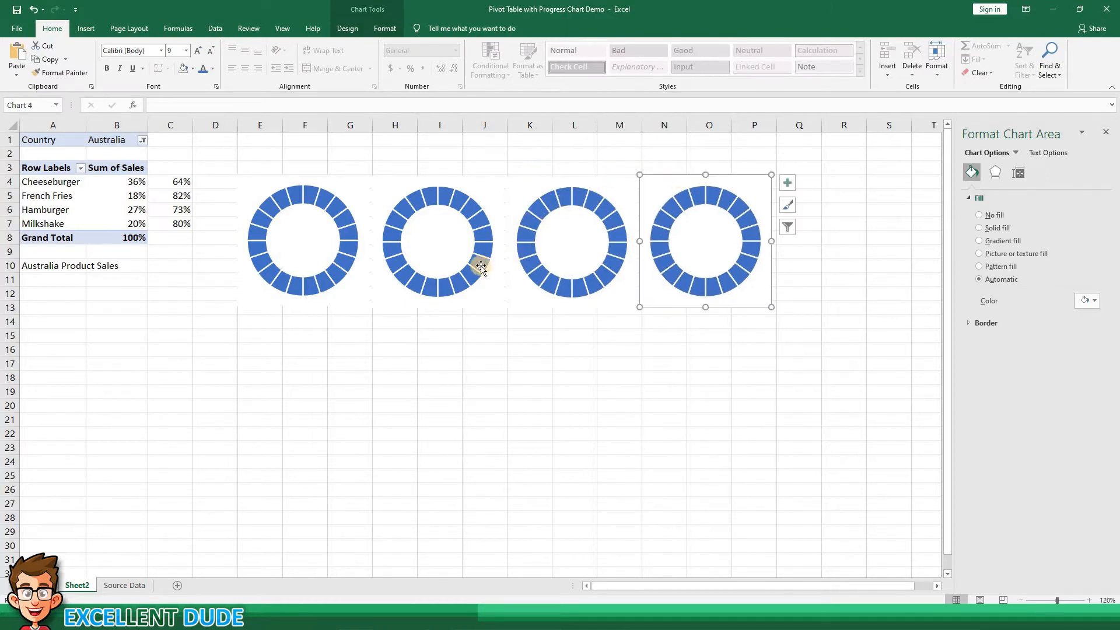
# - Align the tops of all four doughnut charts and distribute them horizontally
pyautogui.click(359, 294)
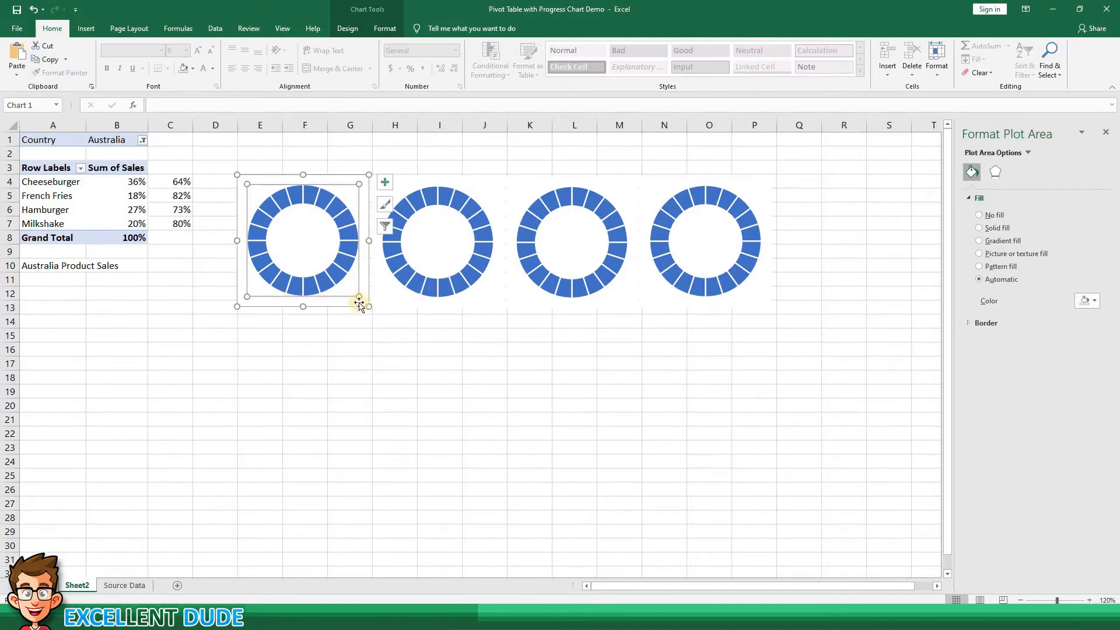
pyautogui.keyDown('ctrl'); pyautogui.click(463, 304); pyautogui.keyUp('ctrl')
pyautogui.keyDown('ctrl'); pyautogui.click(635, 306); pyautogui.keyUp('ctrl')
pyautogui.keyDown('ctrl'); pyautogui.click(666, 307); pyautogui.keyUp('ctrl')
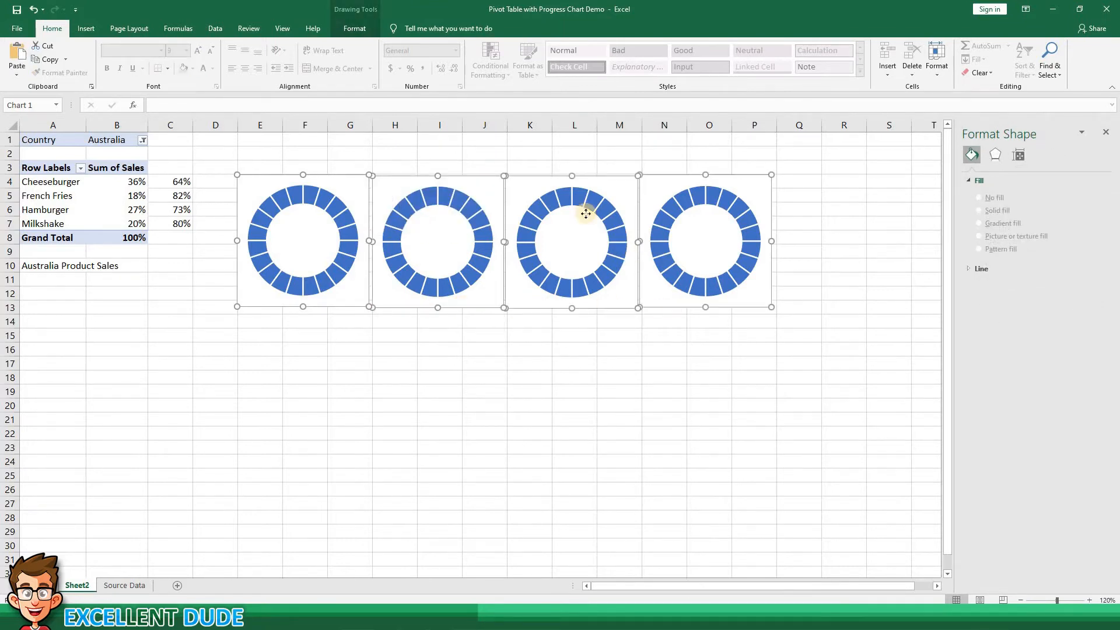
pyautogui.click(365, 29)
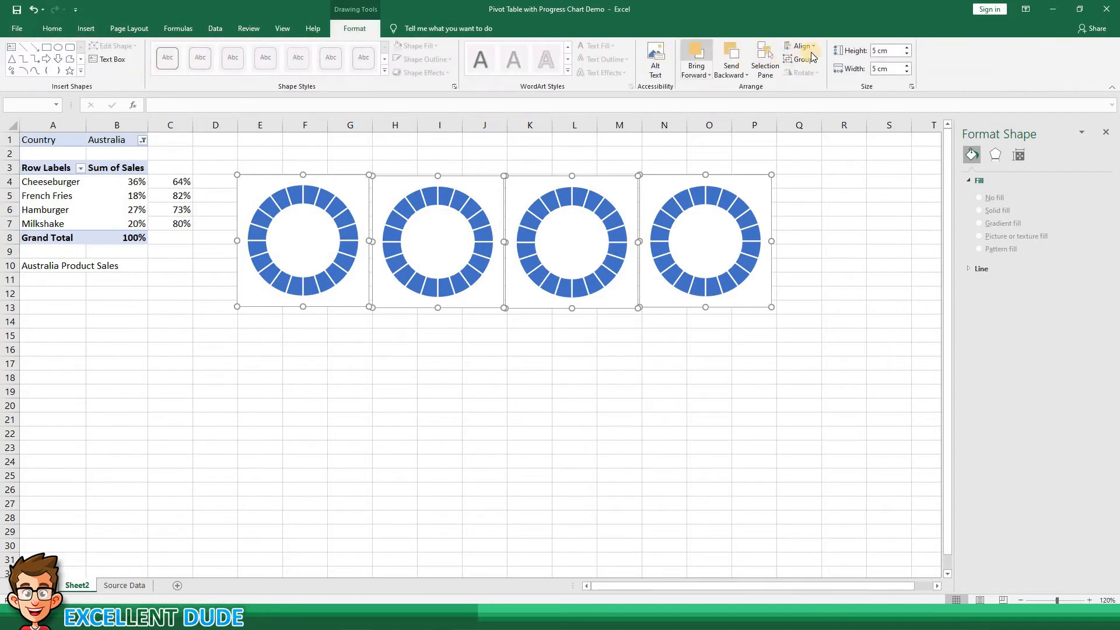
pyautogui.click(815, 49)
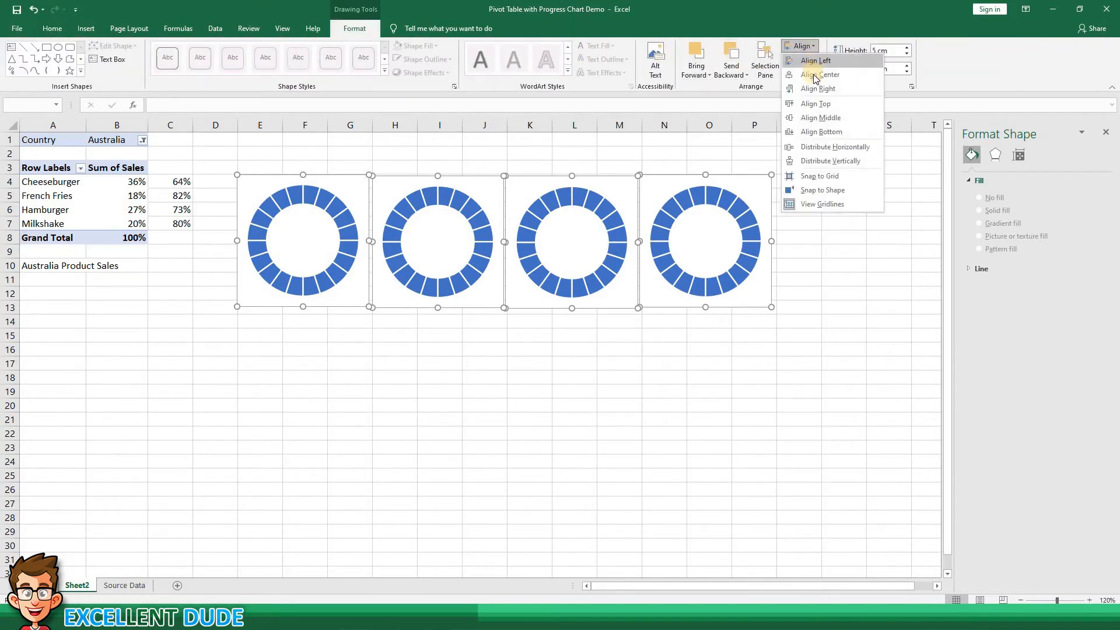
pyautogui.click(817, 104)
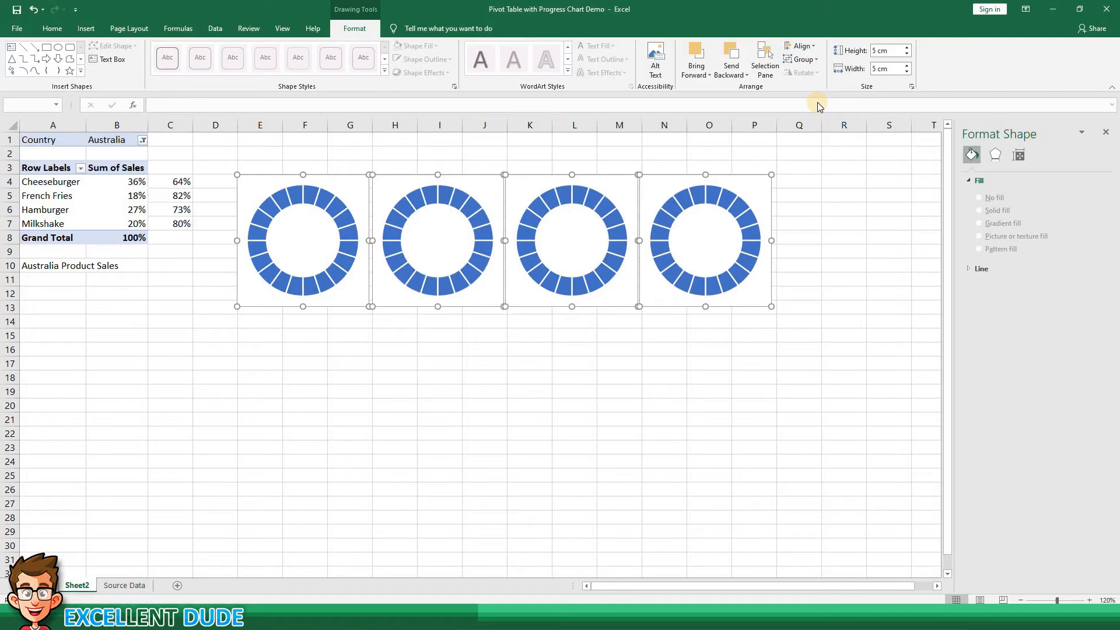
pyautogui.click(811, 47)
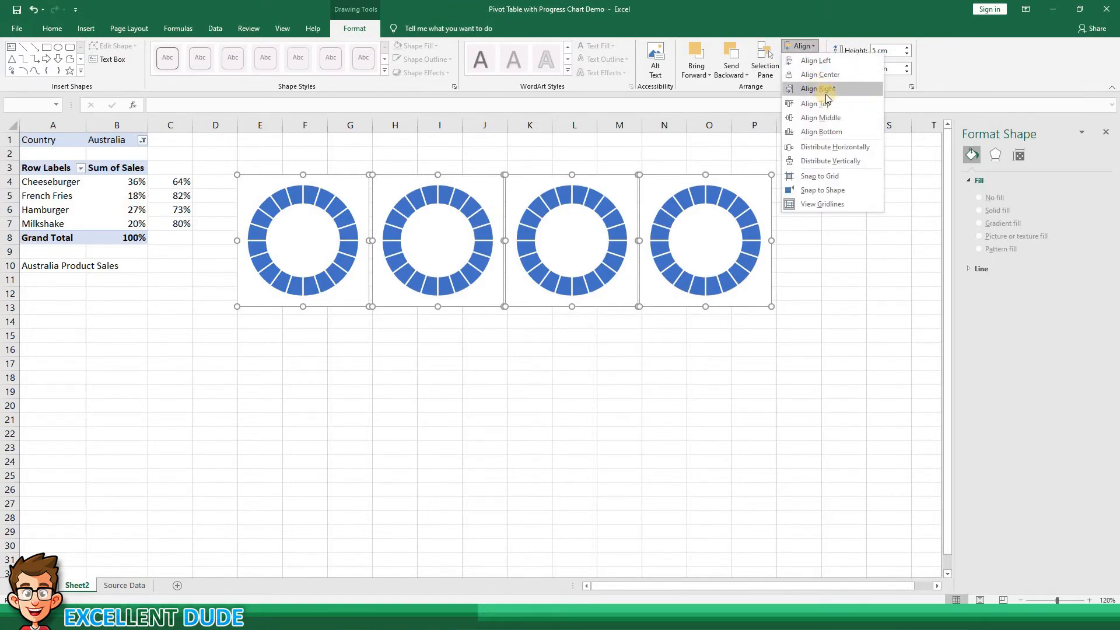
pyautogui.click(854, 149)
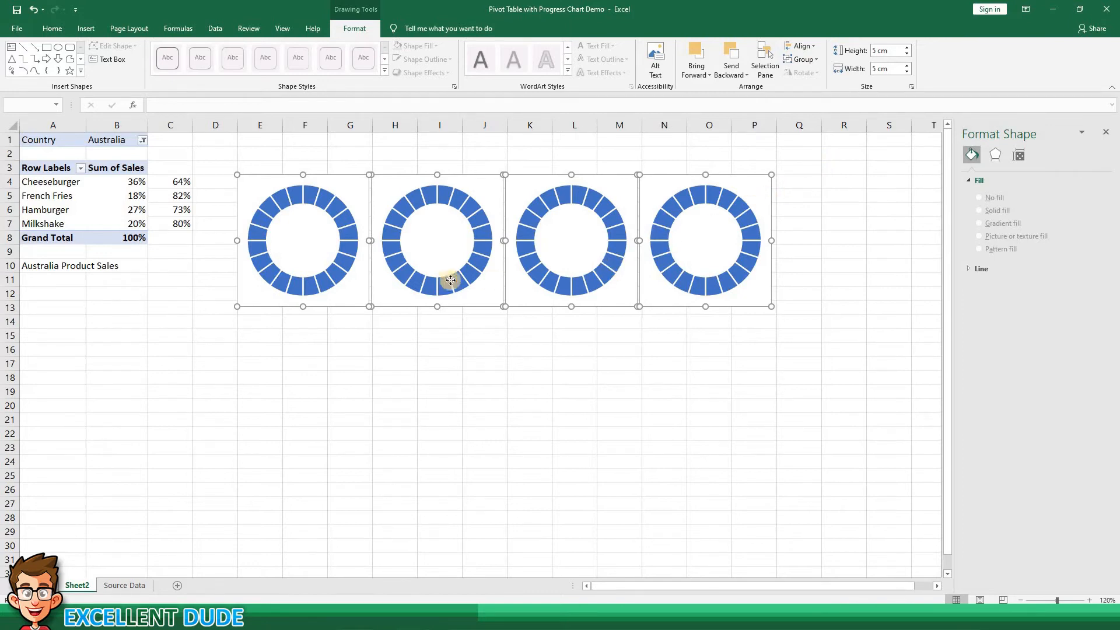
pyautogui.click(400, 323)
# - Change the second doughnut chart's series fill color to green
pyautogui.click(416, 299)
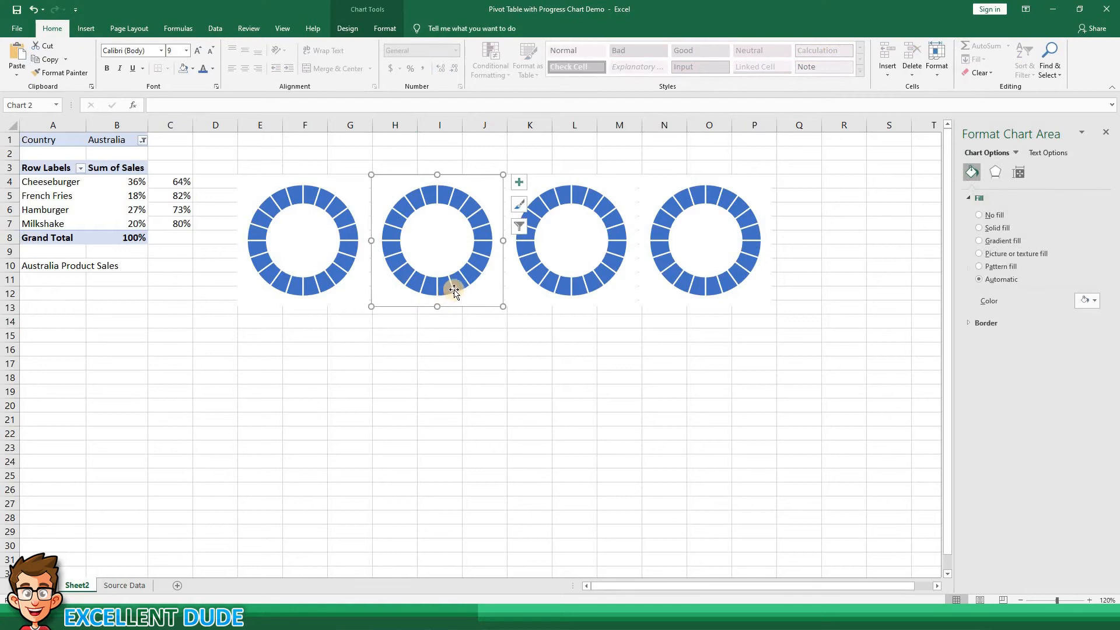
pyautogui.click(478, 221)
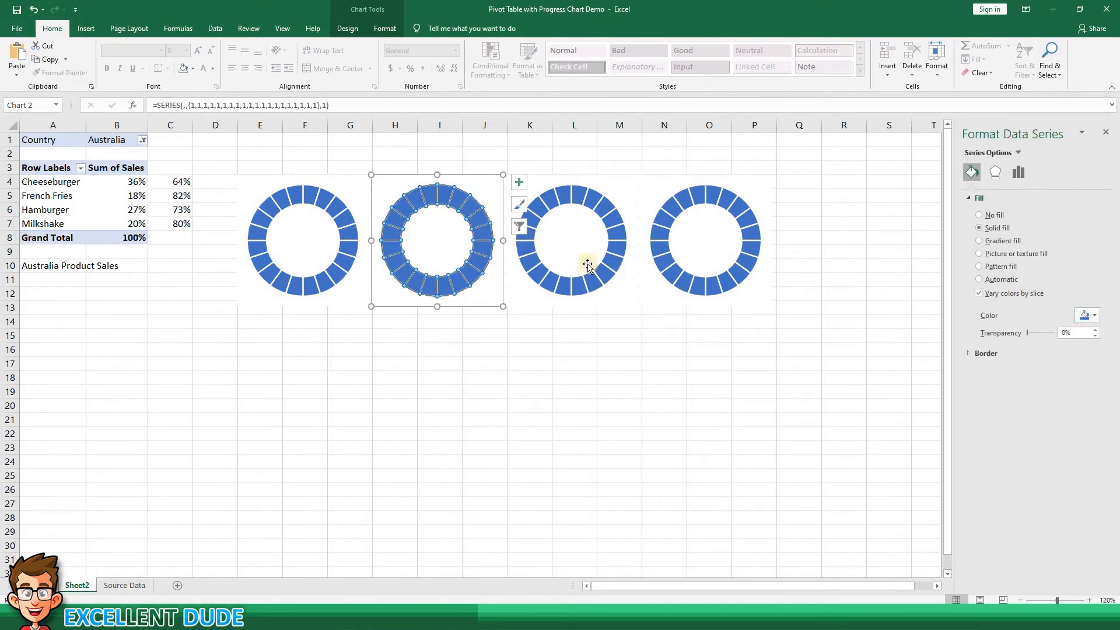
pyautogui.rightClick(485, 255)
pyautogui.click(537, 358)
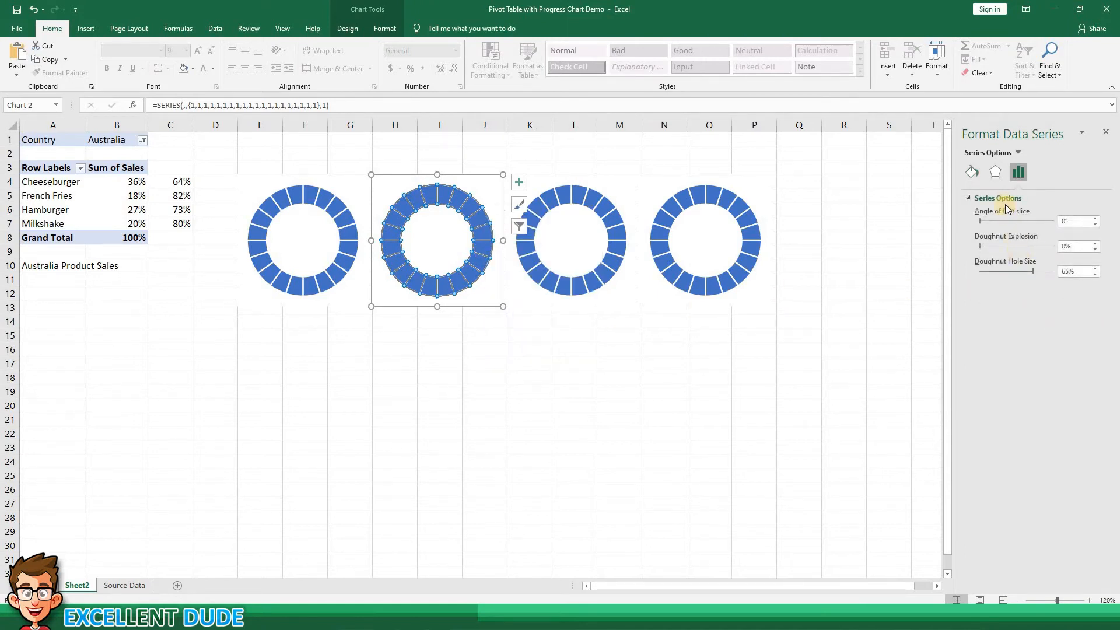
pyautogui.click(977, 180)
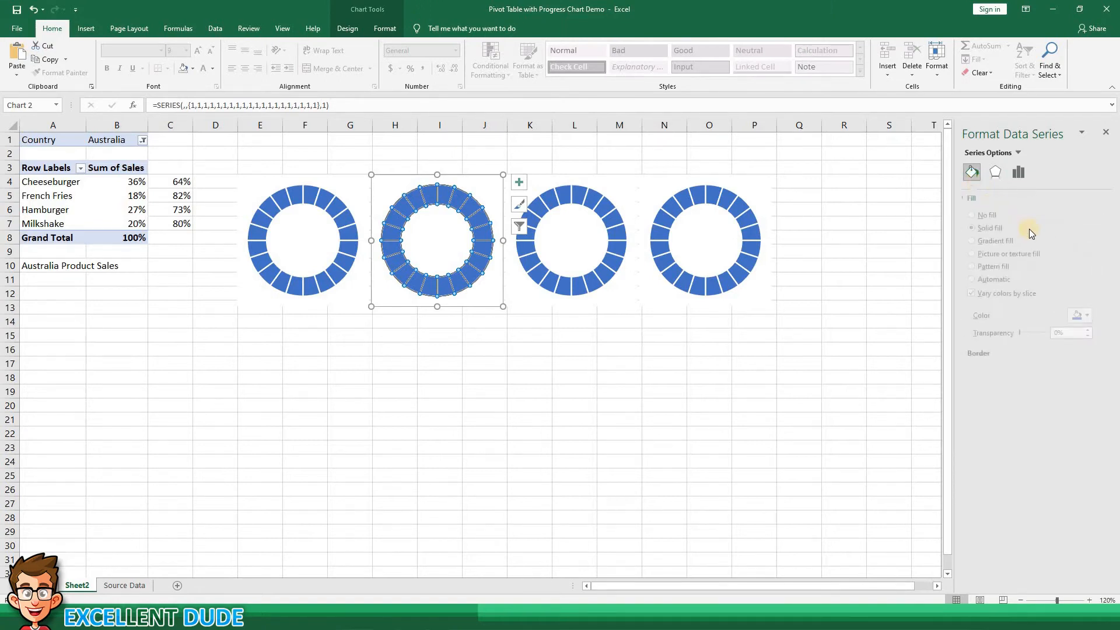
pyautogui.click(1095, 317)
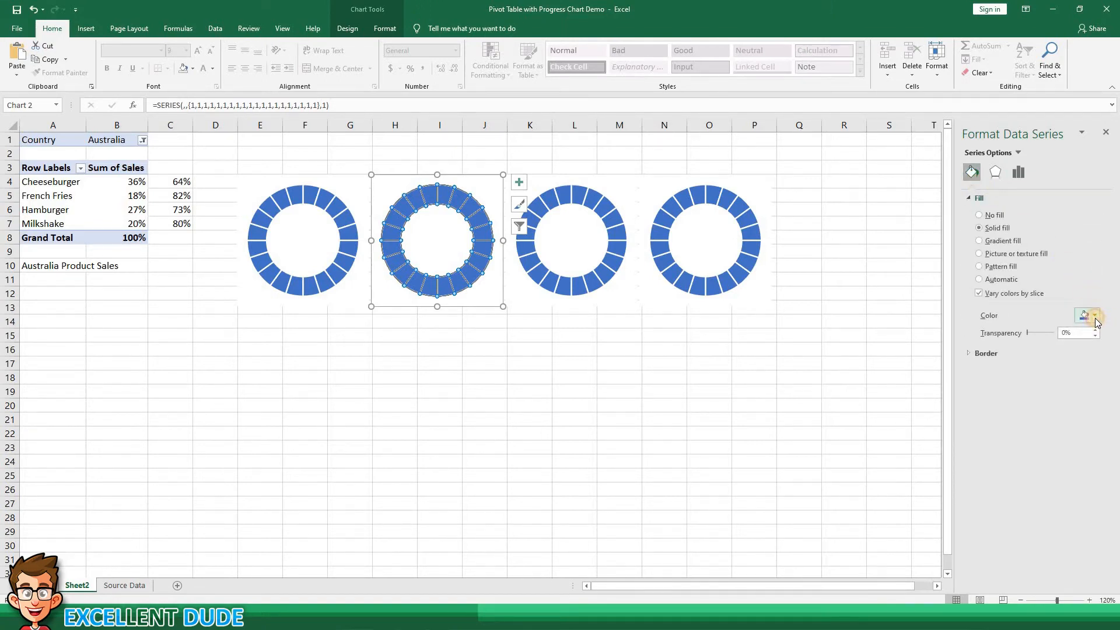
pyautogui.click(1111, 341)
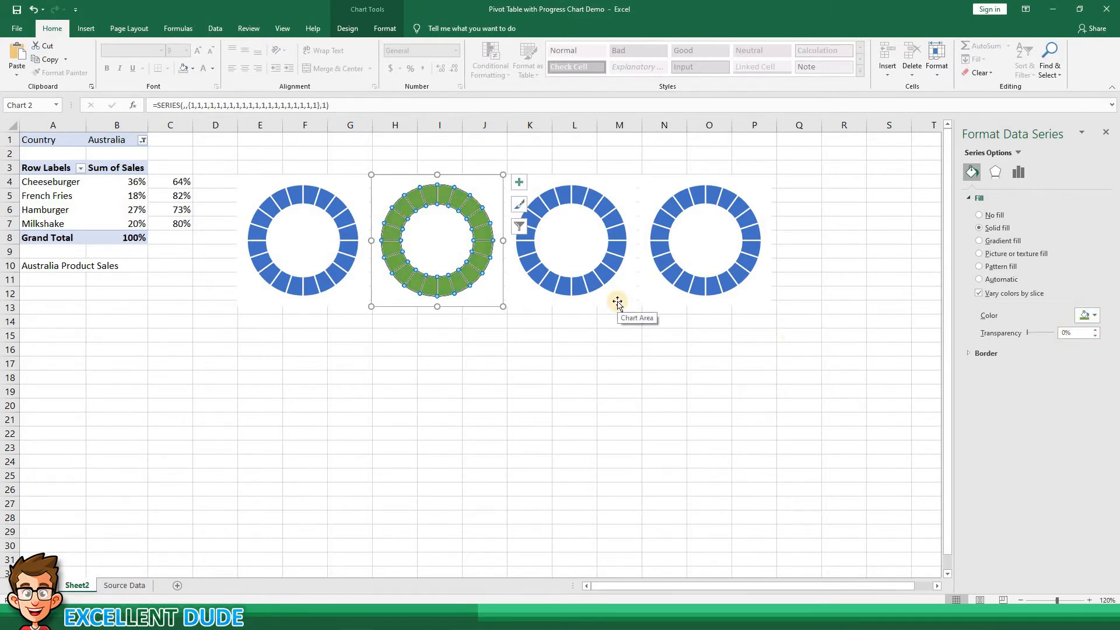
# - Change the third doughnut chart's series fill color to orange
pyautogui.click(617, 302)
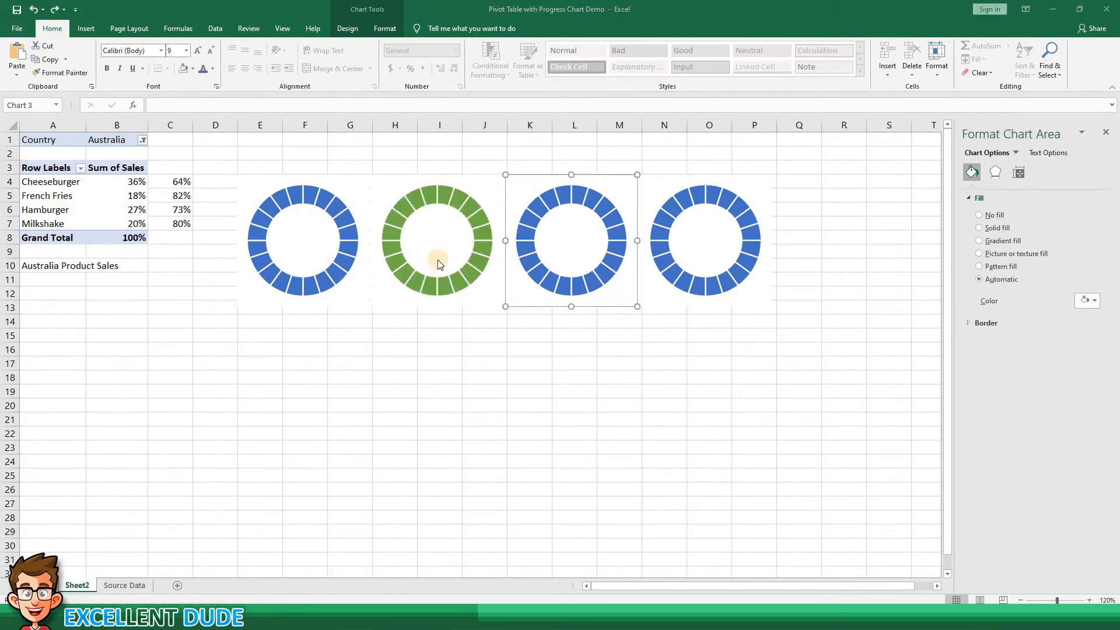
pyautogui.click(605, 208)
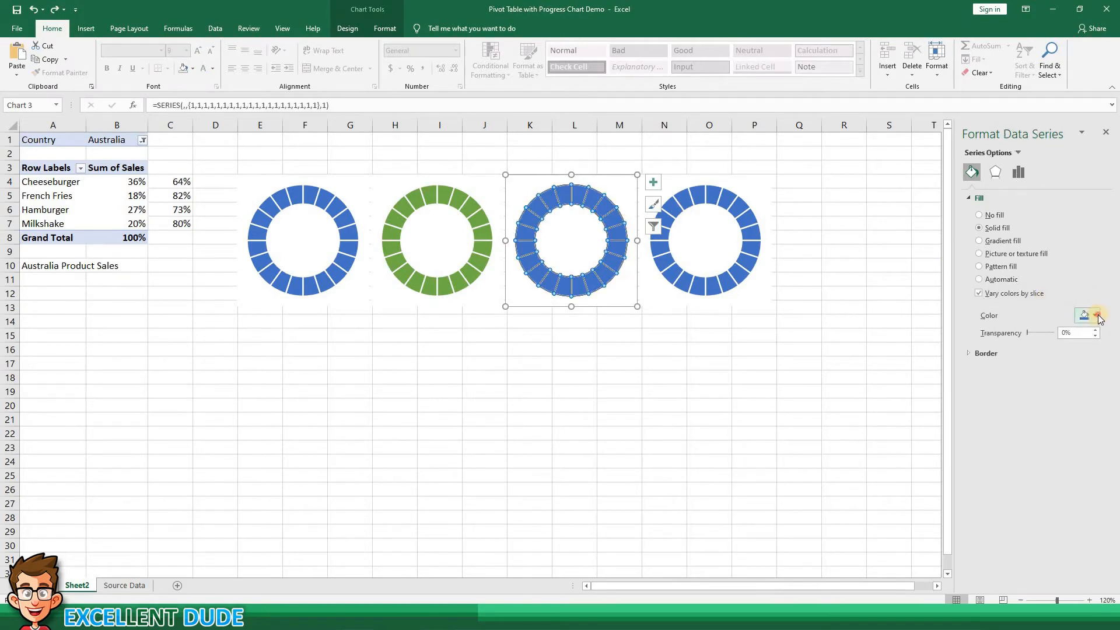
pyautogui.click(1094, 315)
pyautogui.click(1077, 343)
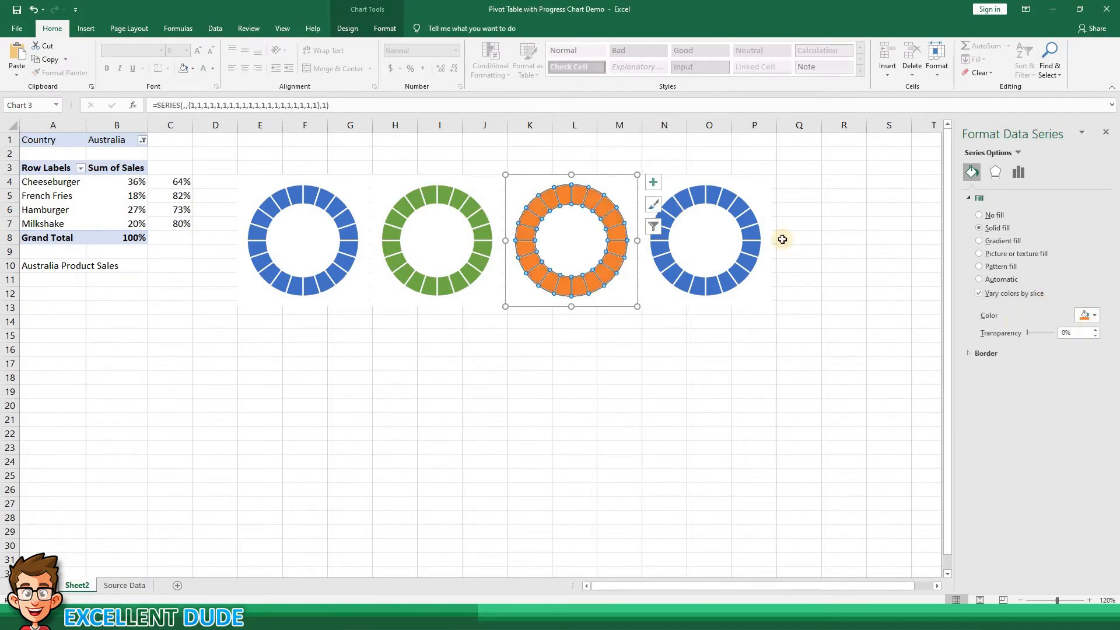
# - Change the fourth doughnut chart's series fill color to purple and deselect the chart
pyautogui.click(749, 224)
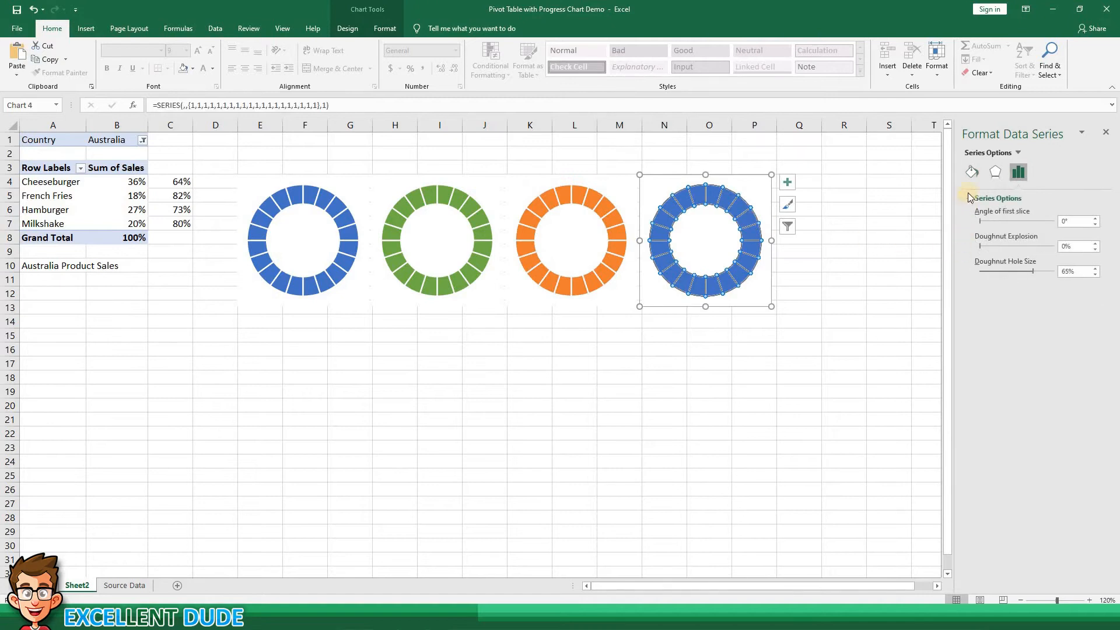
pyautogui.click(971, 172)
pyautogui.click(1087, 316)
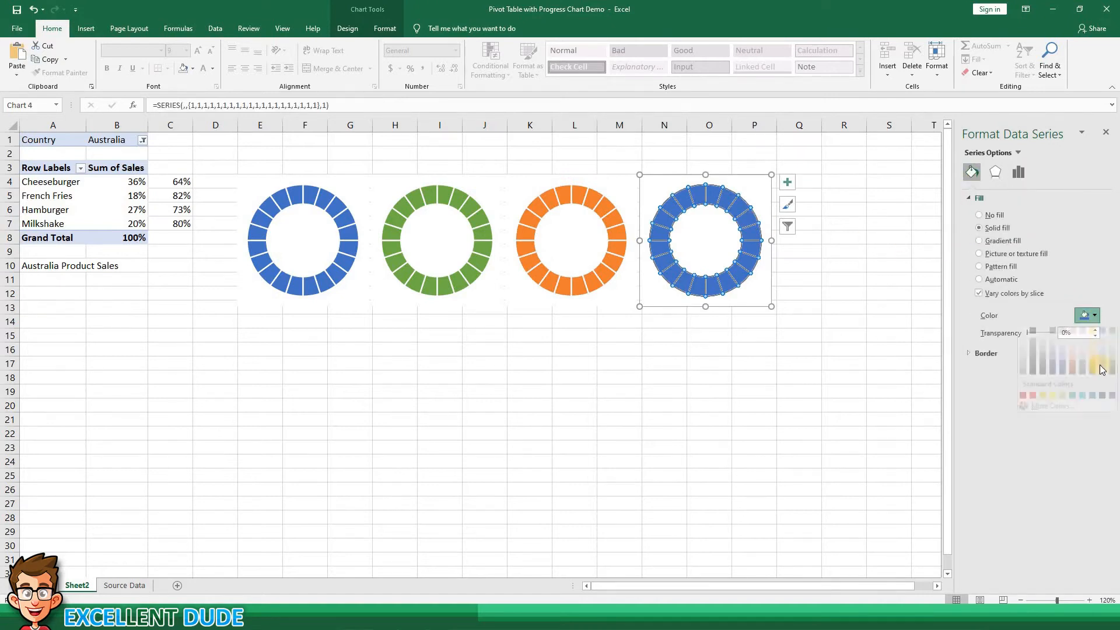
pyautogui.click(1112, 407)
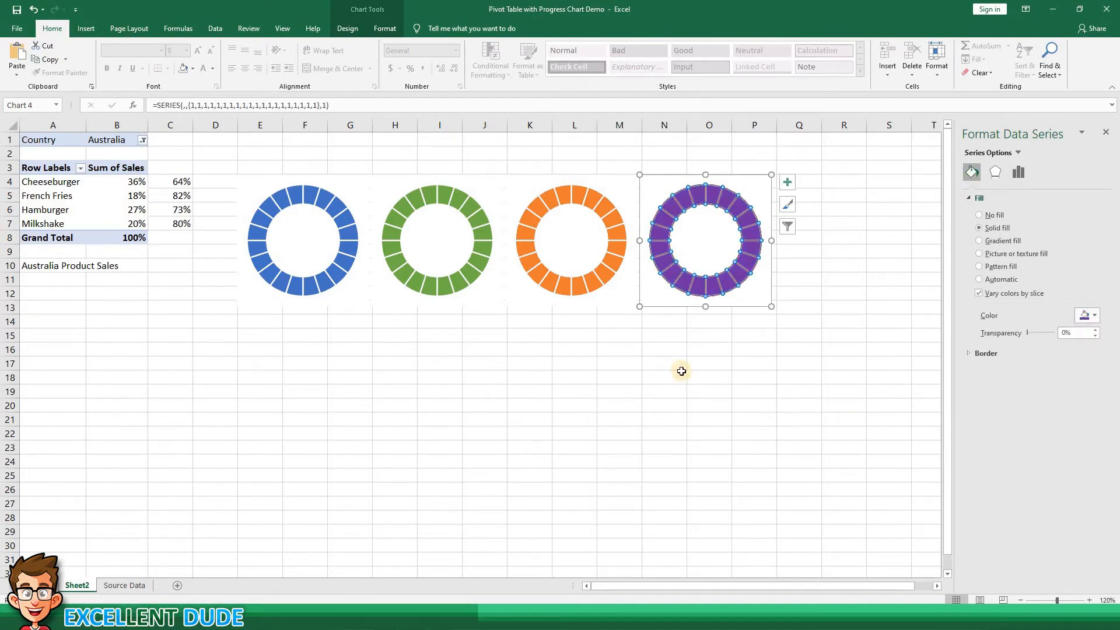
pyautogui.click(655, 368)
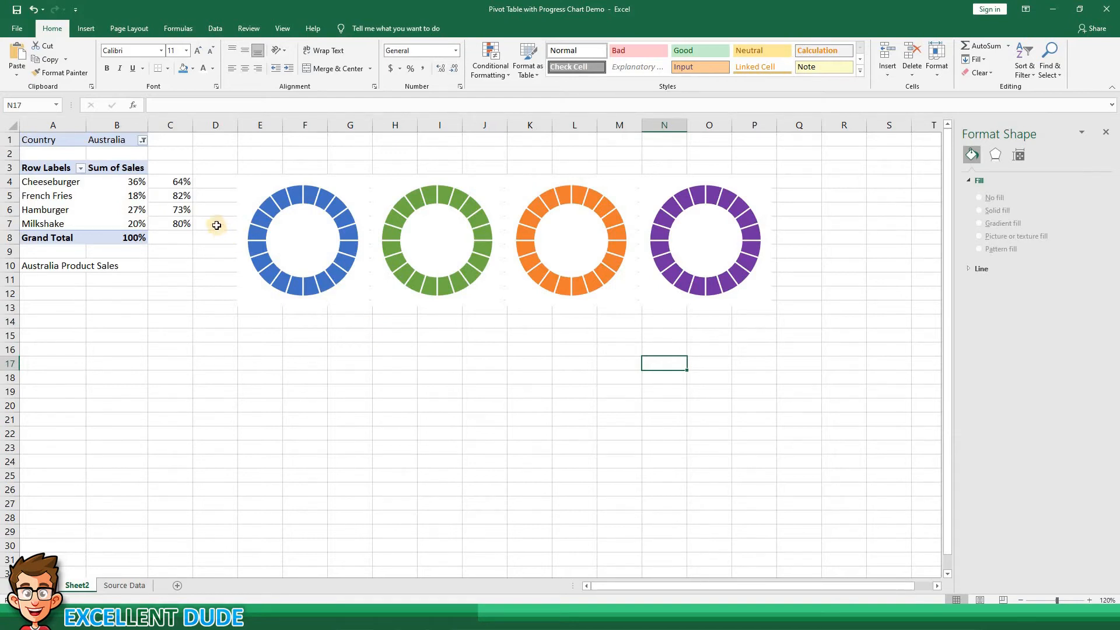
# - Draw a text box below the blue doughnut chart, spanning columns E to G across rows 14 and 15
pyautogui.click(85, 28)
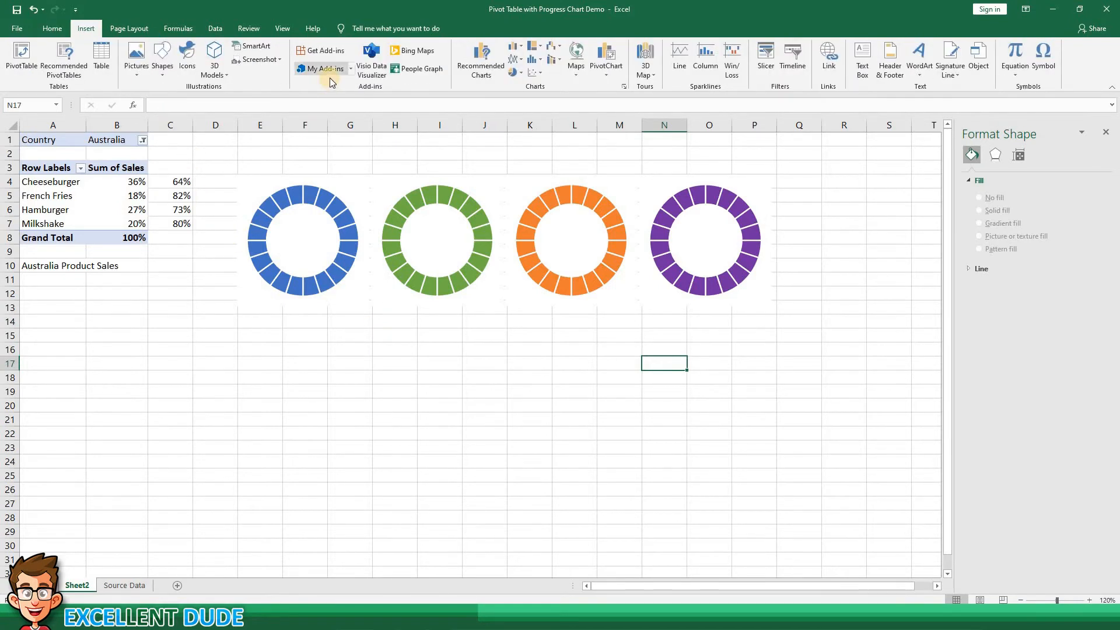
pyautogui.click(862, 58)
pyautogui.moveTo(238, 319)
pyautogui.mouseDown()
pyautogui.moveTo(325, 345)
pyautogui.moveTo(366, 343)
pyautogui.mouseUp()
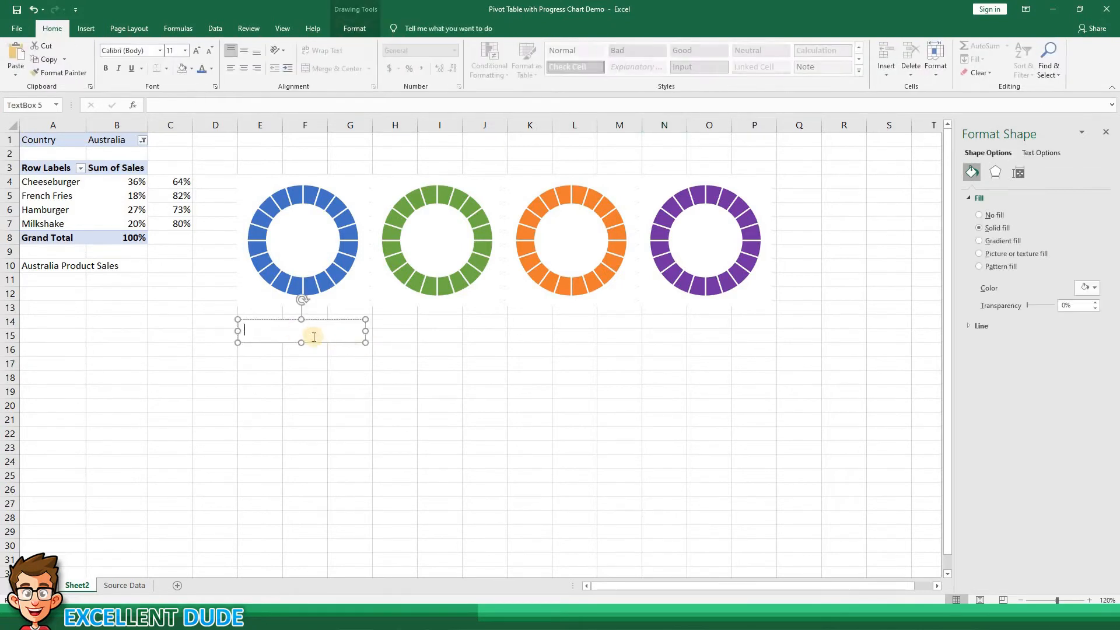
# - Link the text box below the blue chart to cell A4
pyautogui.click(280, 320)
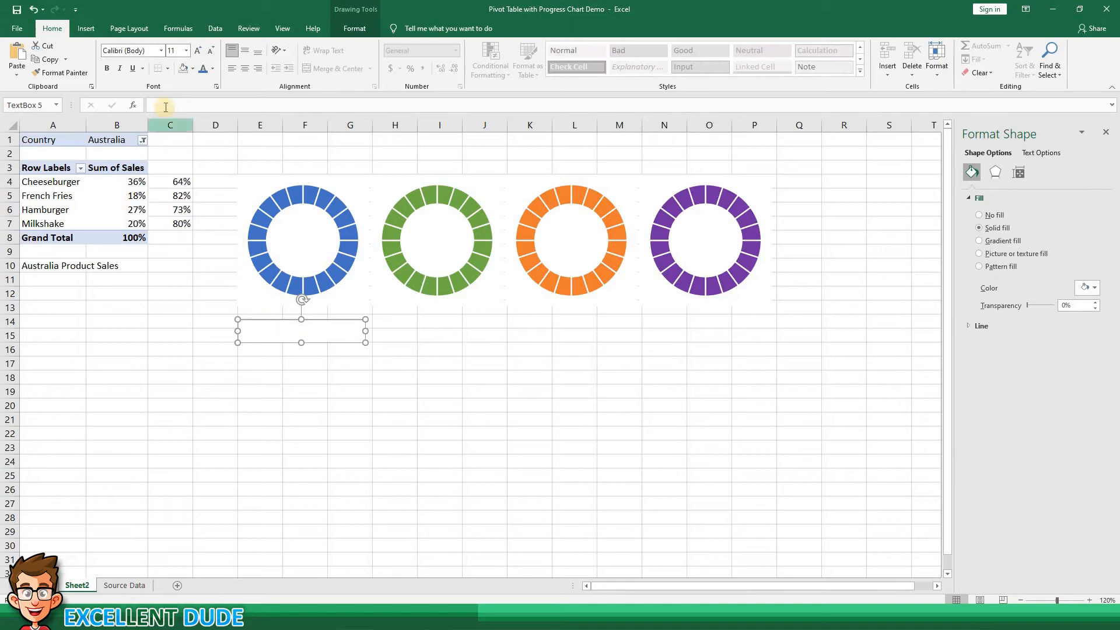
pyautogui.click(165, 105)
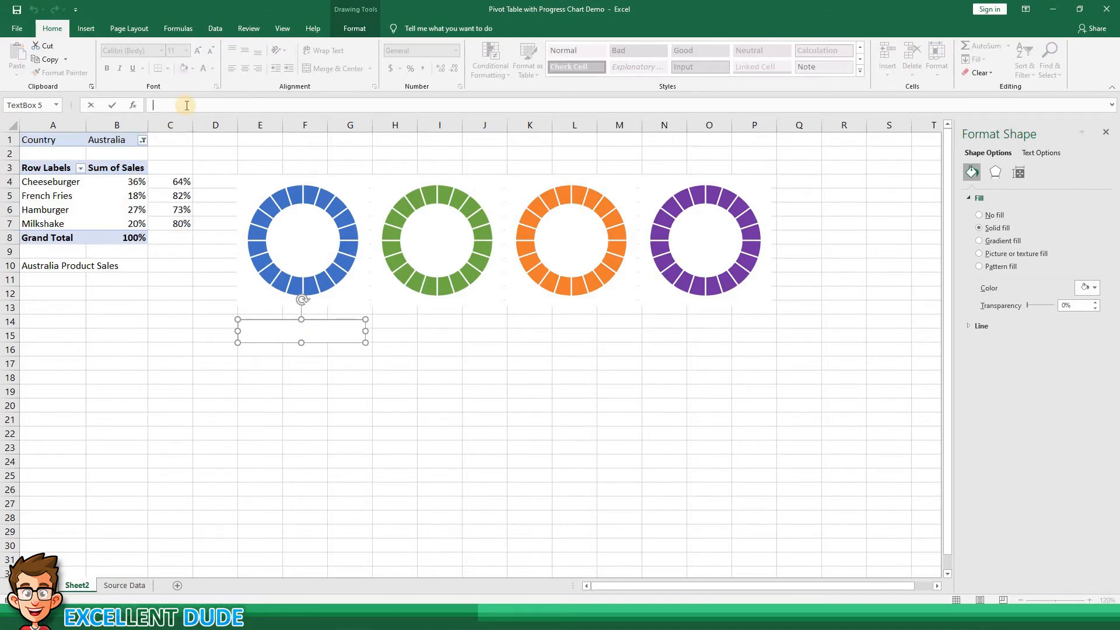
pyautogui.write('=a4')
pyautogui.press('Return')
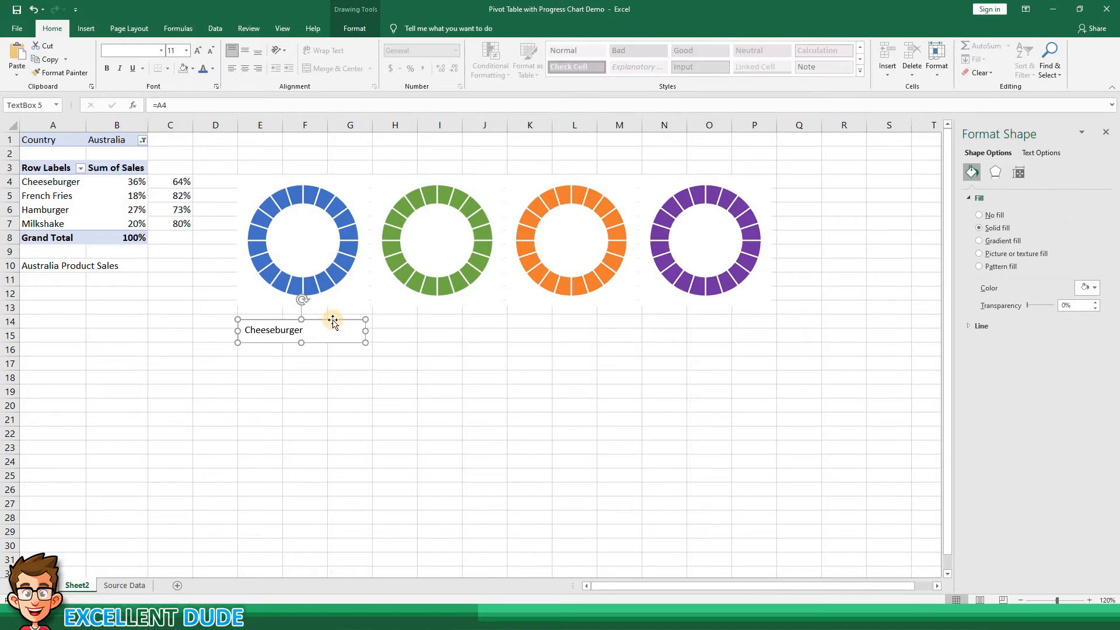
# - Paste copies of the Cheeseburger text box below the green, orange and purple charts, starting at columns H, K and N in row 14
pyautogui.click(392, 321)
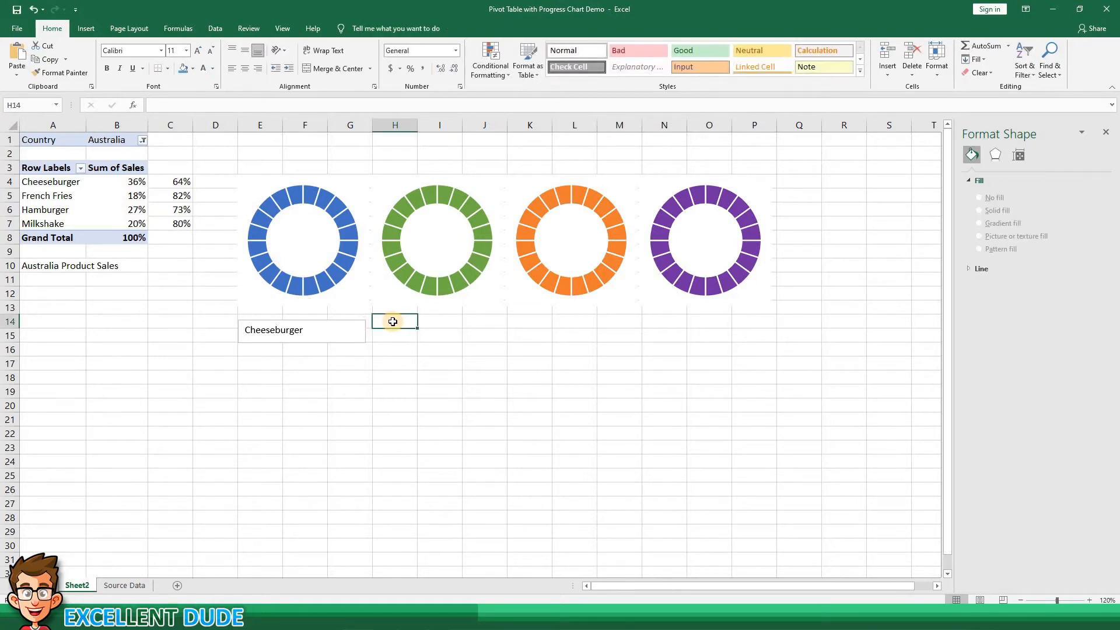
pyautogui.hotkey('ctrl', 'v')
pyautogui.click(531, 323)
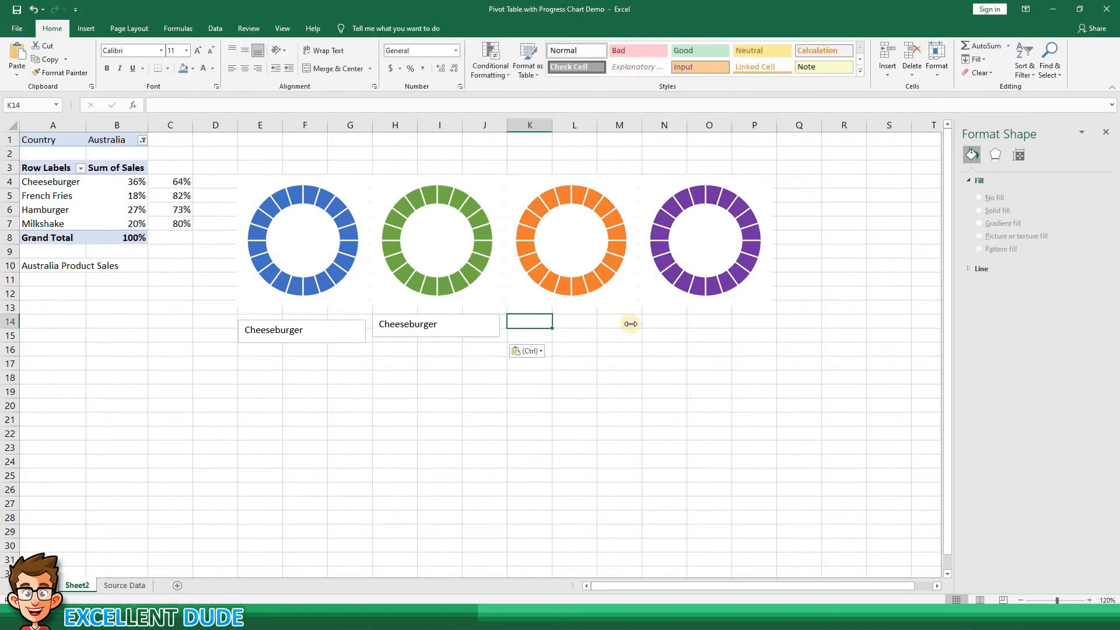
pyautogui.hotkey('ctrl', 'v')
pyautogui.click(647, 322)
pyautogui.hotkey('ctrl', 'v')
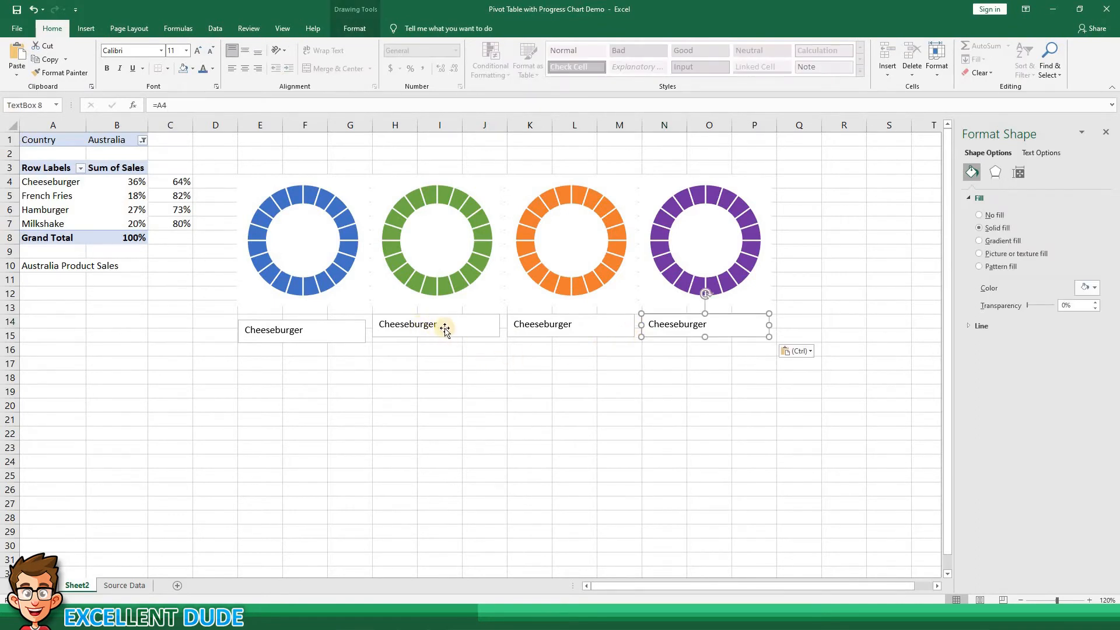
# - Move the three pasted text boxes slightly to line them up roughly with the original label below the blue chart
pyautogui.moveTo(466, 315); pyautogui.dragTo(494, 320)
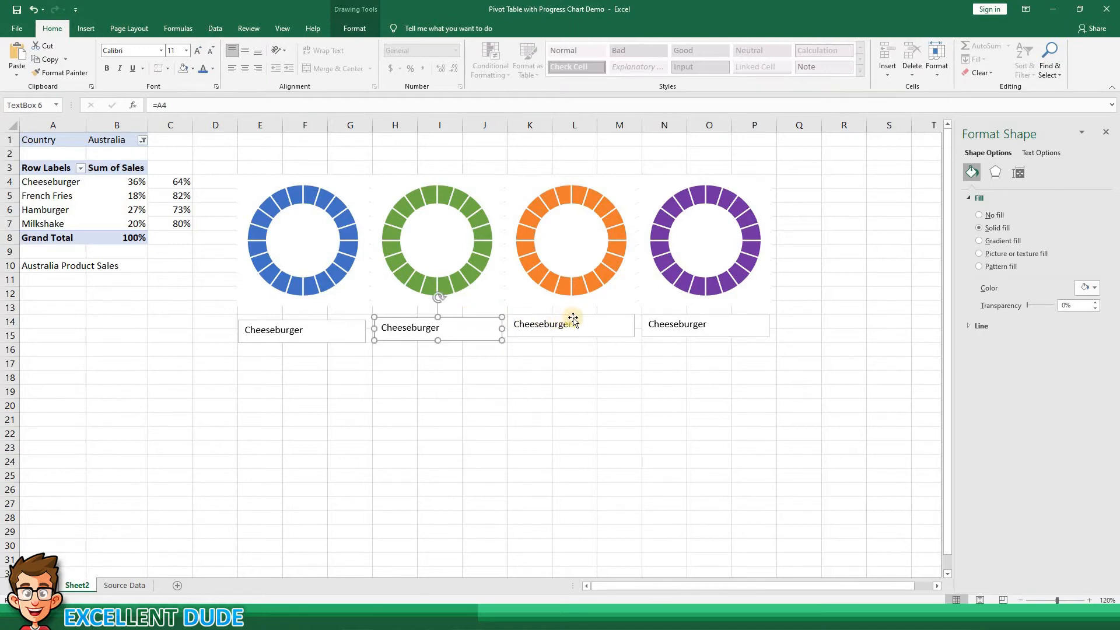
pyautogui.click(583, 315)
pyautogui.moveTo(585, 317); pyautogui.dragTo(587, 320)
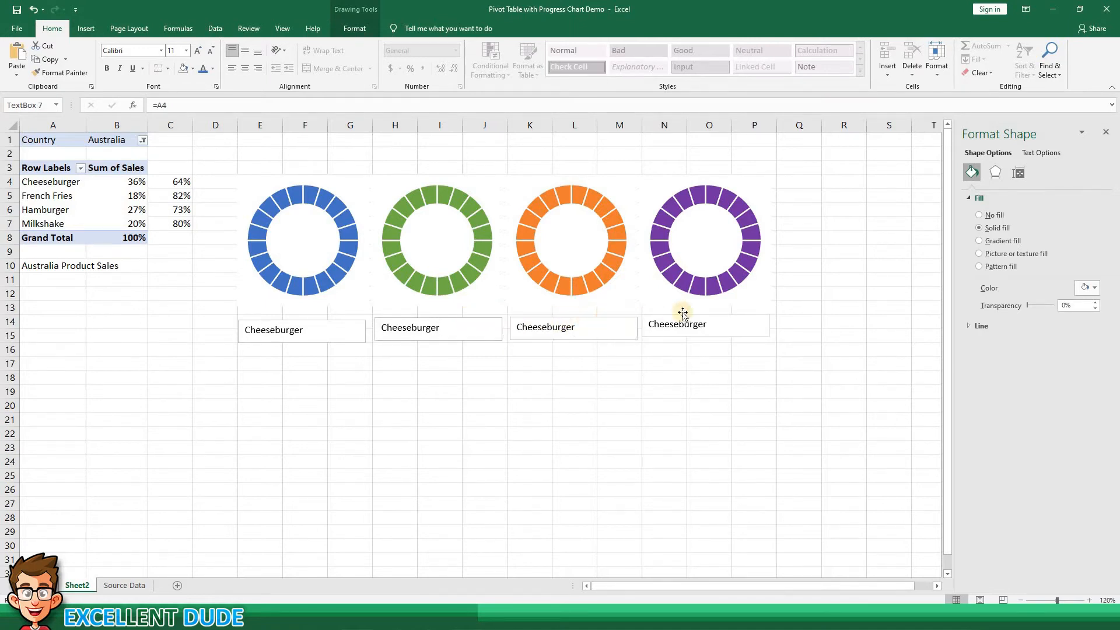
pyautogui.click(703, 316)
pyautogui.moveTo(705, 317); pyautogui.dragTo(699, 316)
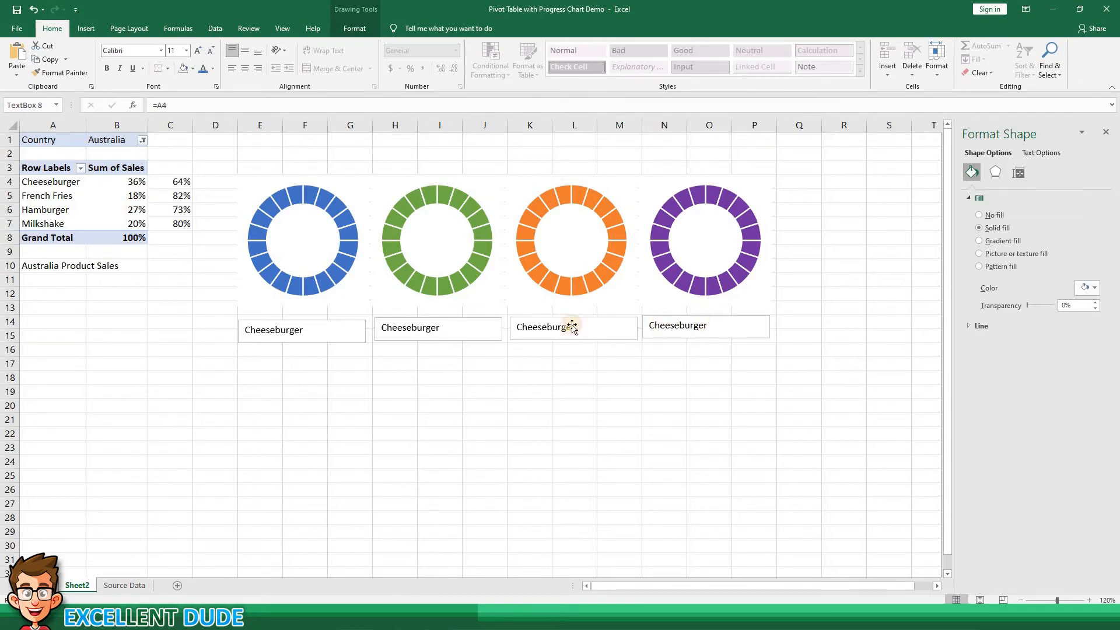
# - Link the text box below the green chart to cell A5
pyautogui.click(416, 322)
pyautogui.click(168, 105)
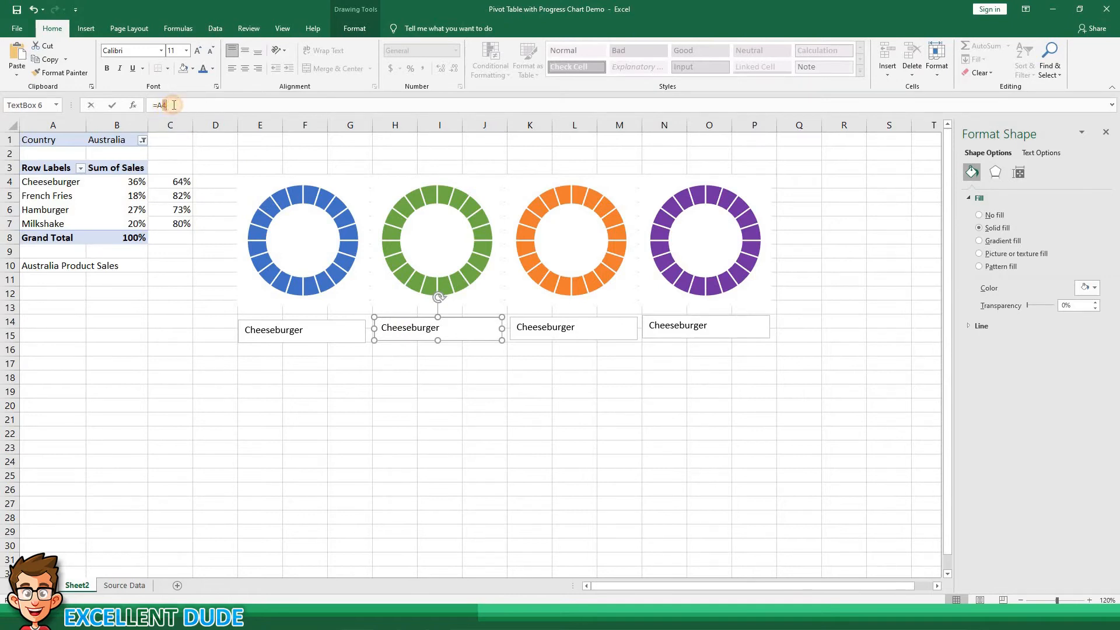
pyautogui.write('5')
pyautogui.press('Return')
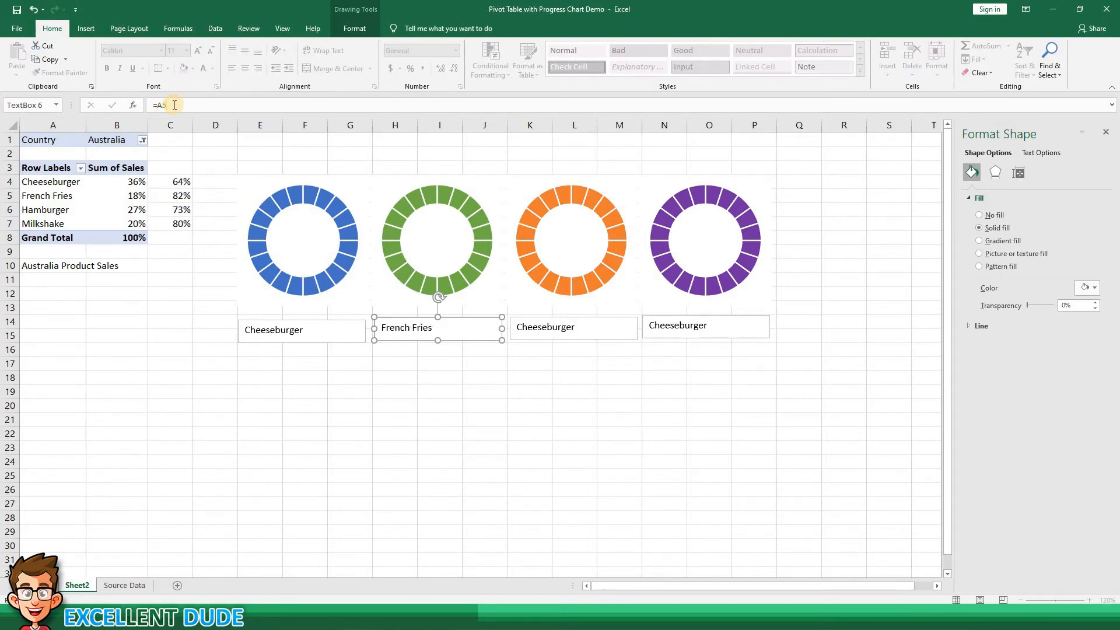
# - Link the text box below the orange chart to cell A6
pyautogui.click(589, 319)
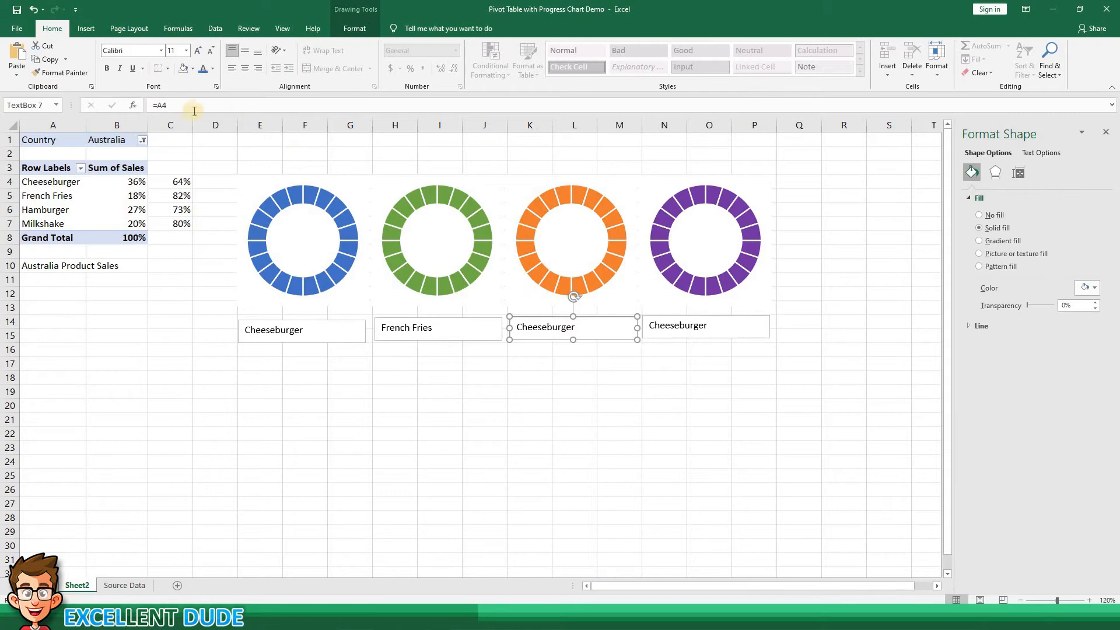
pyautogui.click(173, 104)
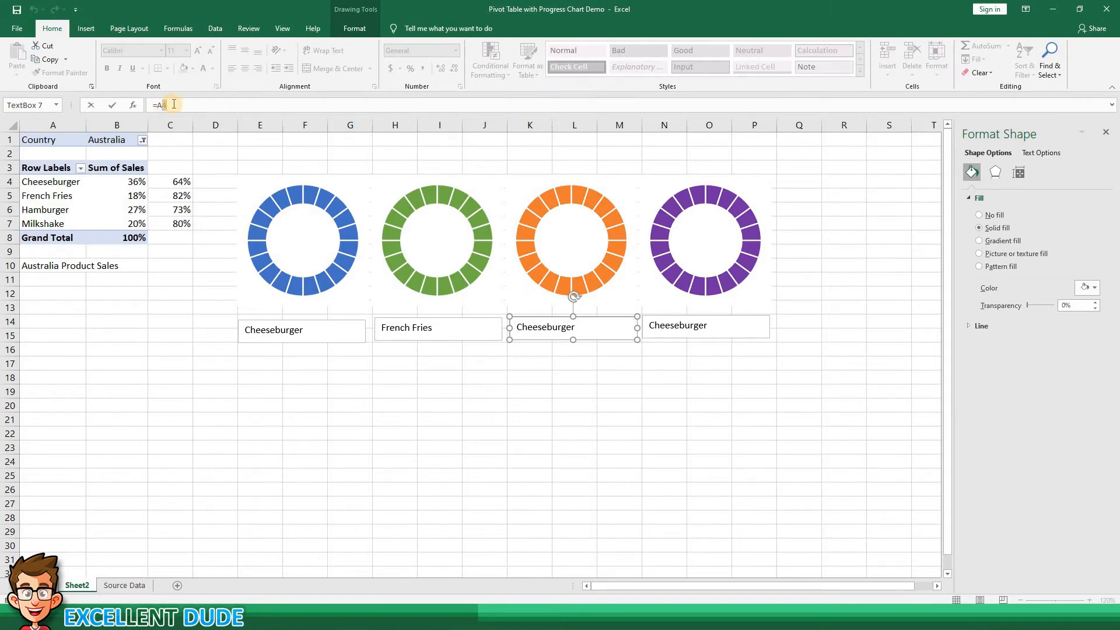
pyautogui.write('6')
pyautogui.press('Return')
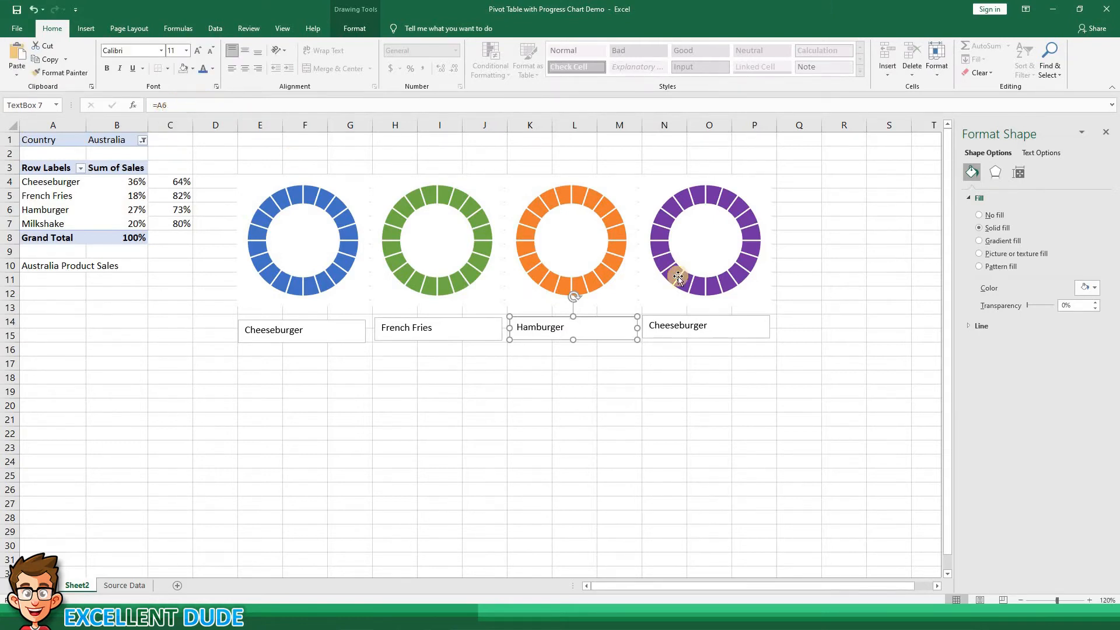
# - Link the text box below the purple chart to cell A7 and deselect it
pyautogui.click(700, 319)
pyautogui.click(173, 105)
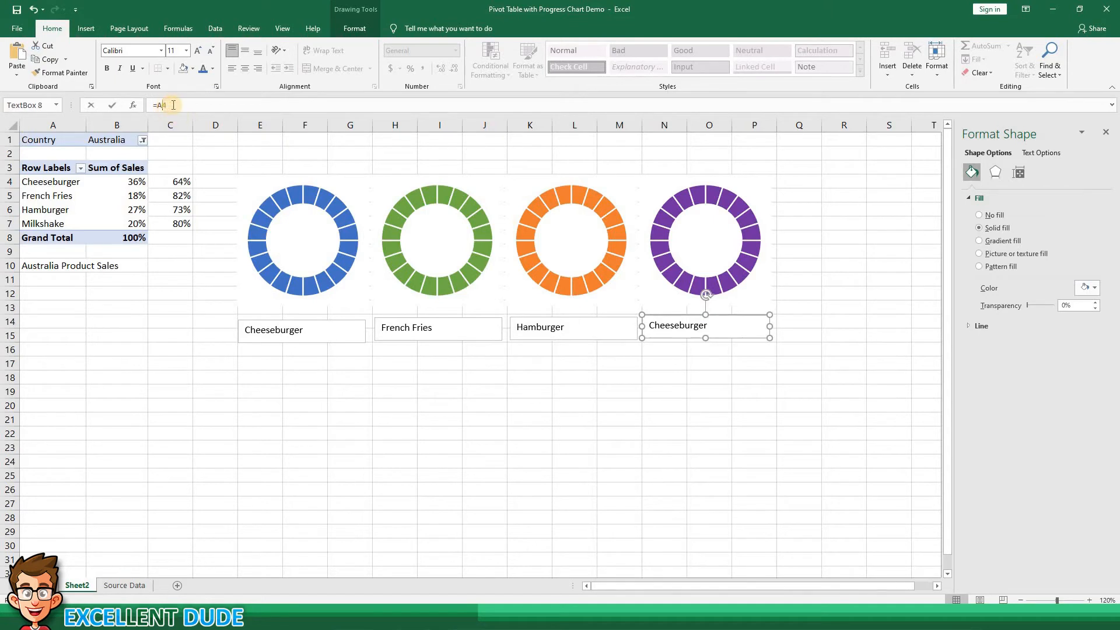
pyautogui.moveTo(173, 105); pyautogui.dragTo(176, 105)
pyautogui.write('7')
pyautogui.press('Return')
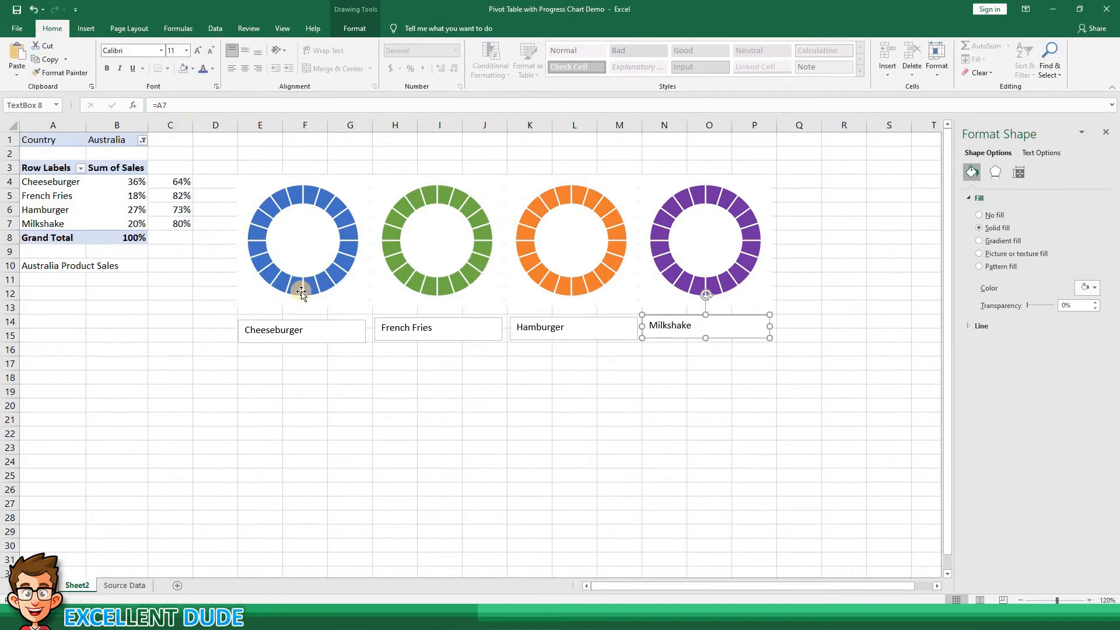
pyautogui.click(361, 378)
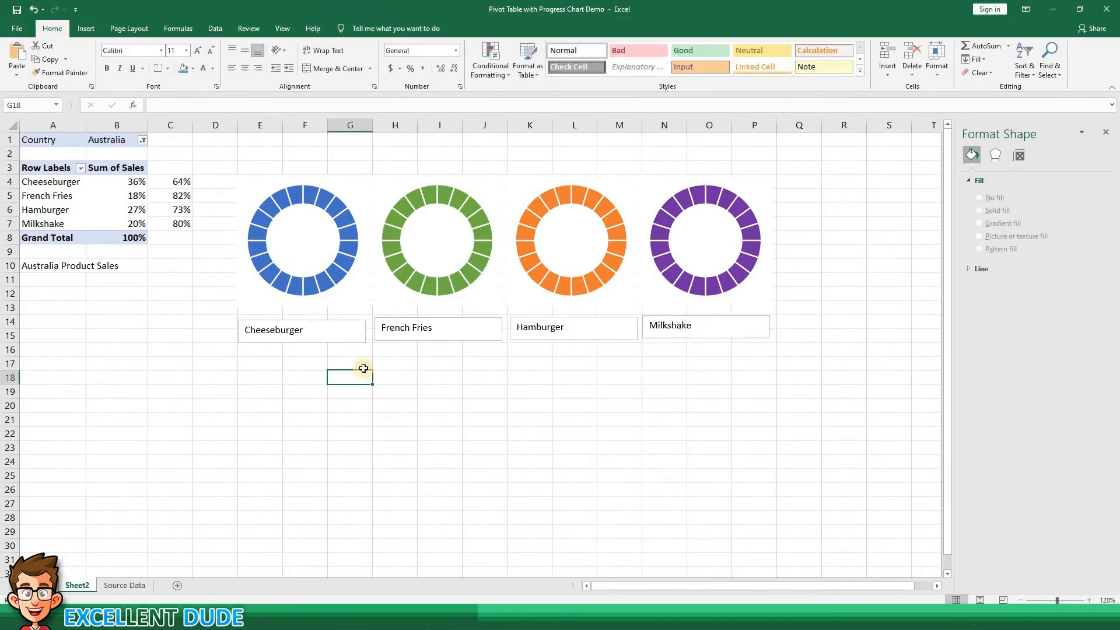
# - Format the text in all four label boxes as 14-point bold, centered horizontally and vertically
pyautogui.click(362, 339)
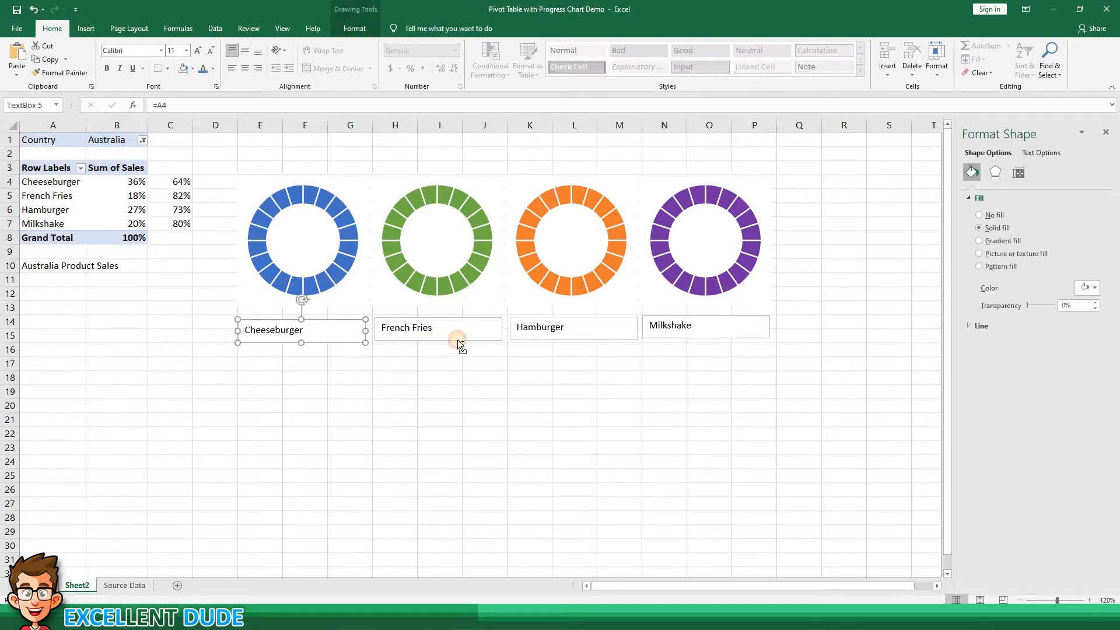
pyautogui.keyDown('ctrl'); pyautogui.click(458, 341); pyautogui.keyUp('ctrl')
pyautogui.keyDown('ctrl'); pyautogui.click(545, 341); pyautogui.keyUp('ctrl')
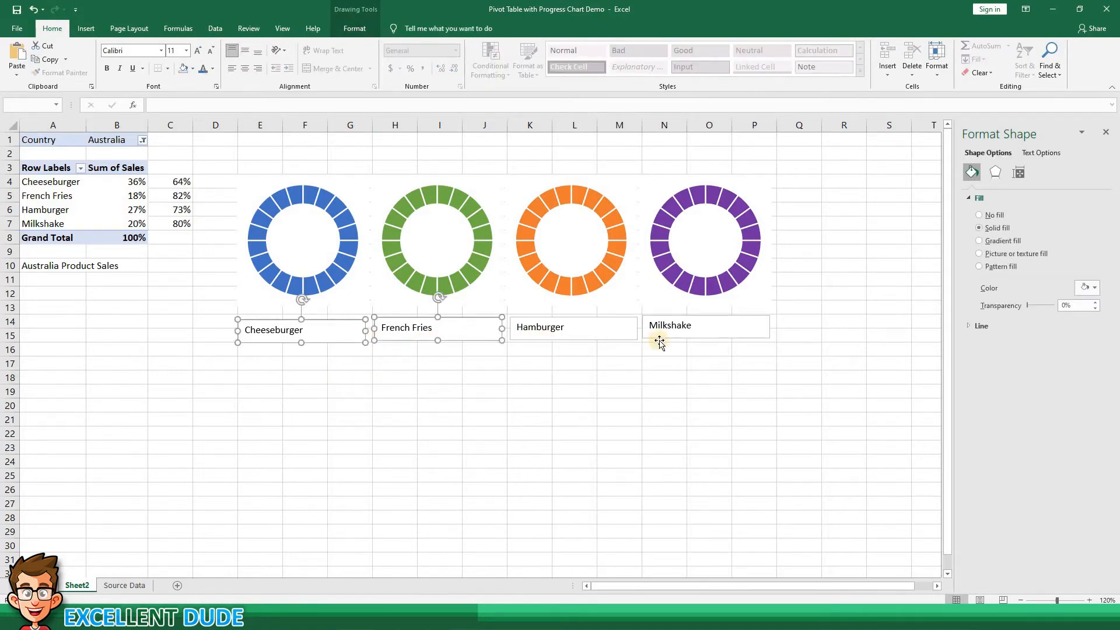
pyautogui.keyDown('ctrl'); pyautogui.click(664, 338); pyautogui.keyUp('ctrl')
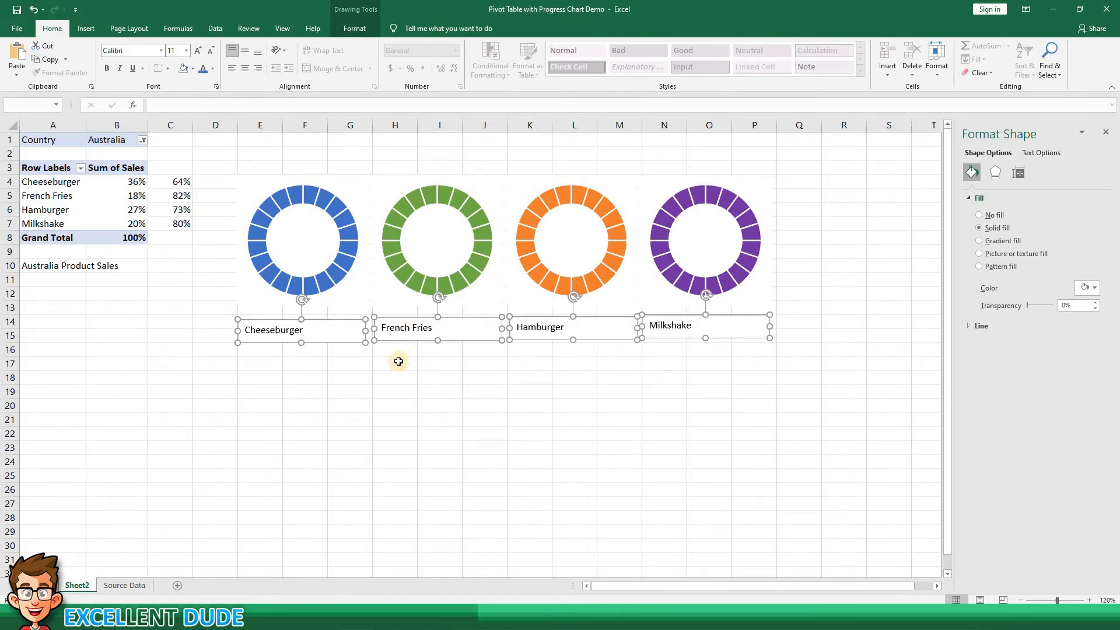
pyautogui.click(185, 53)
pyautogui.click(174, 125)
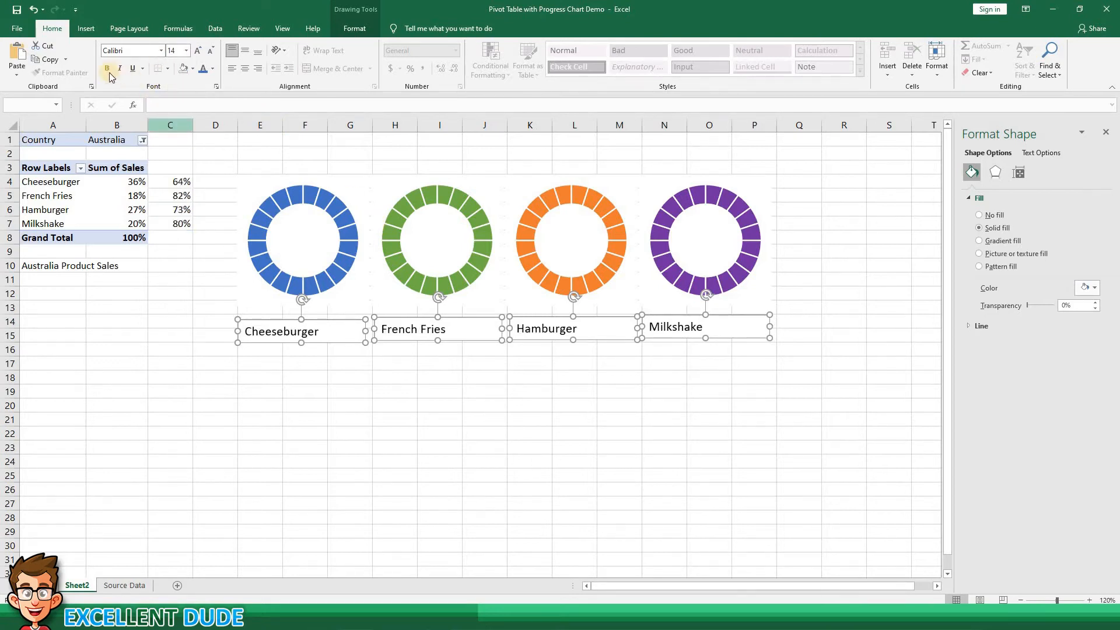
pyautogui.click(108, 70)
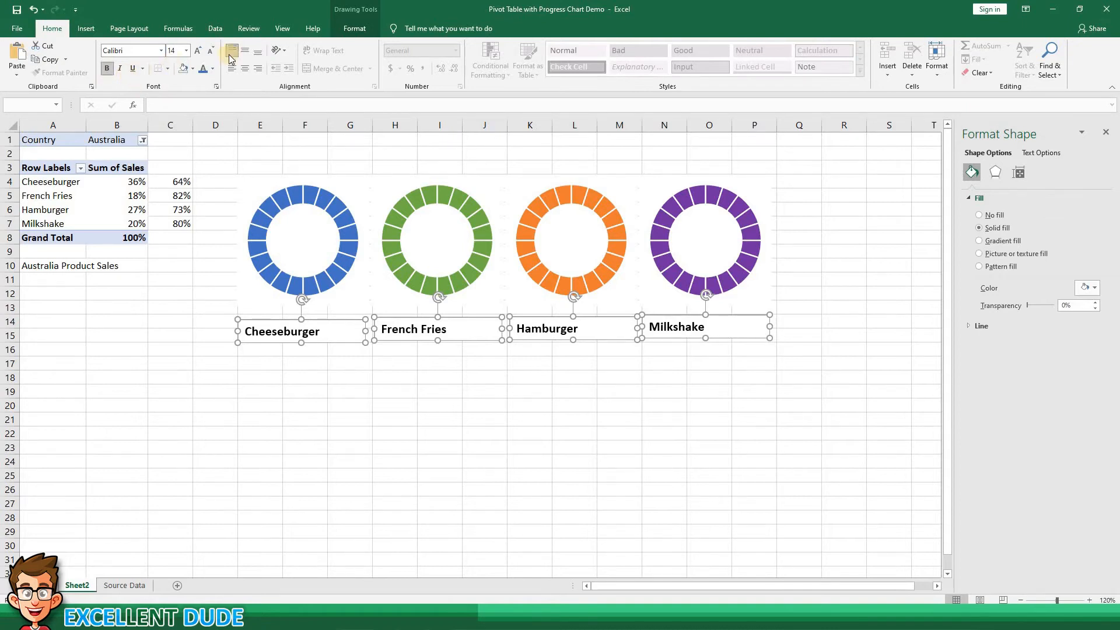
pyautogui.click(244, 69)
pyautogui.click(244, 52)
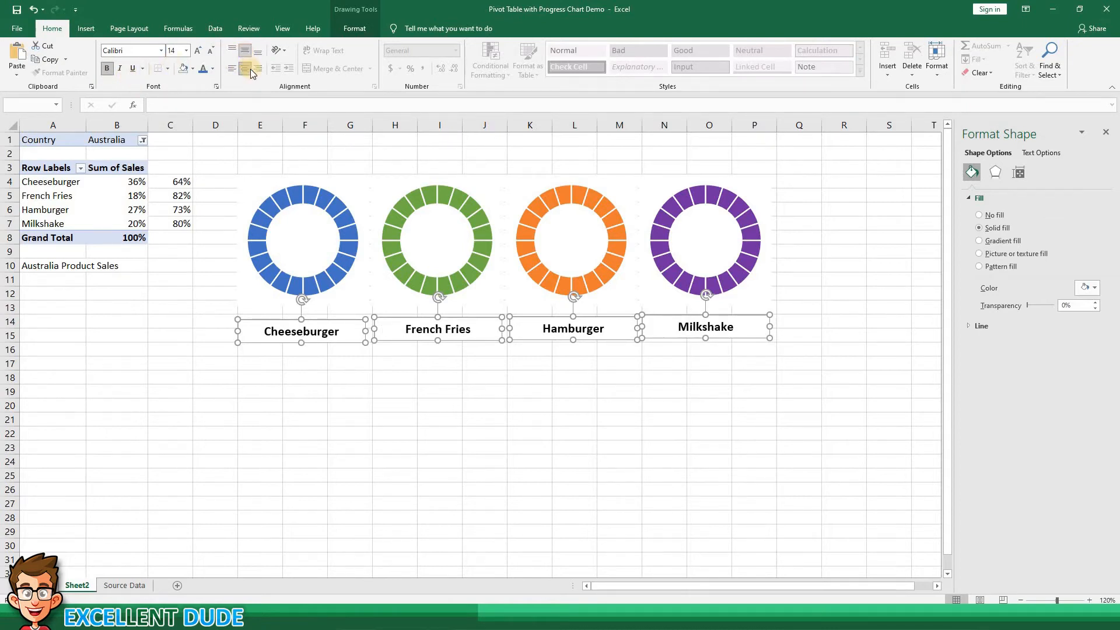
# - Align the four label boxes by their middles and shift them together slightly to the left
pyautogui.click(351, 29)
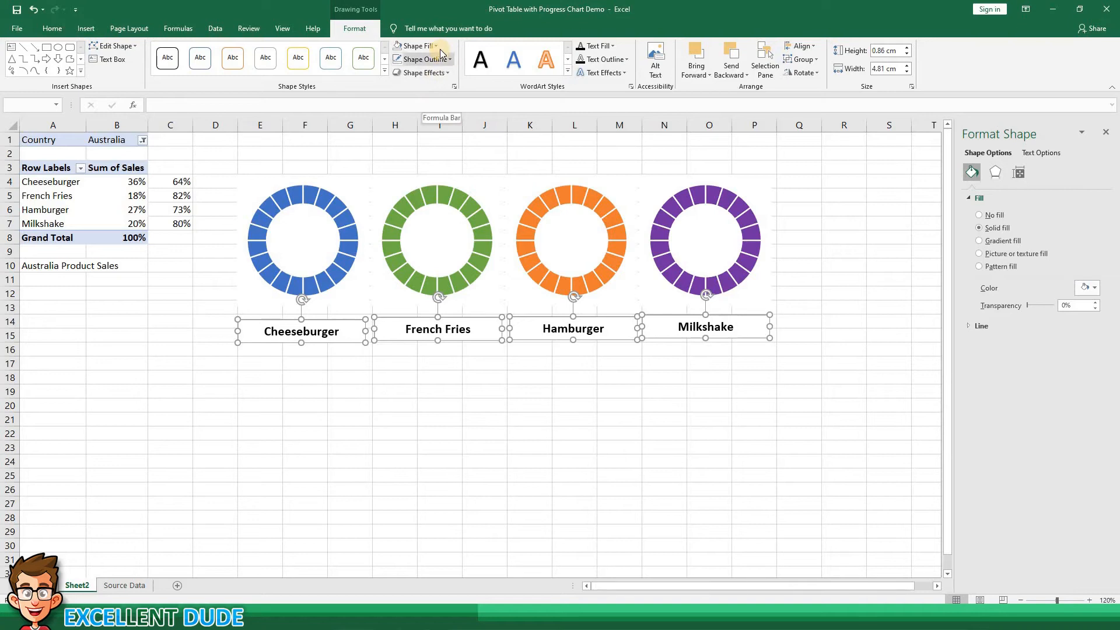
pyautogui.click(800, 46)
pyautogui.click(825, 118)
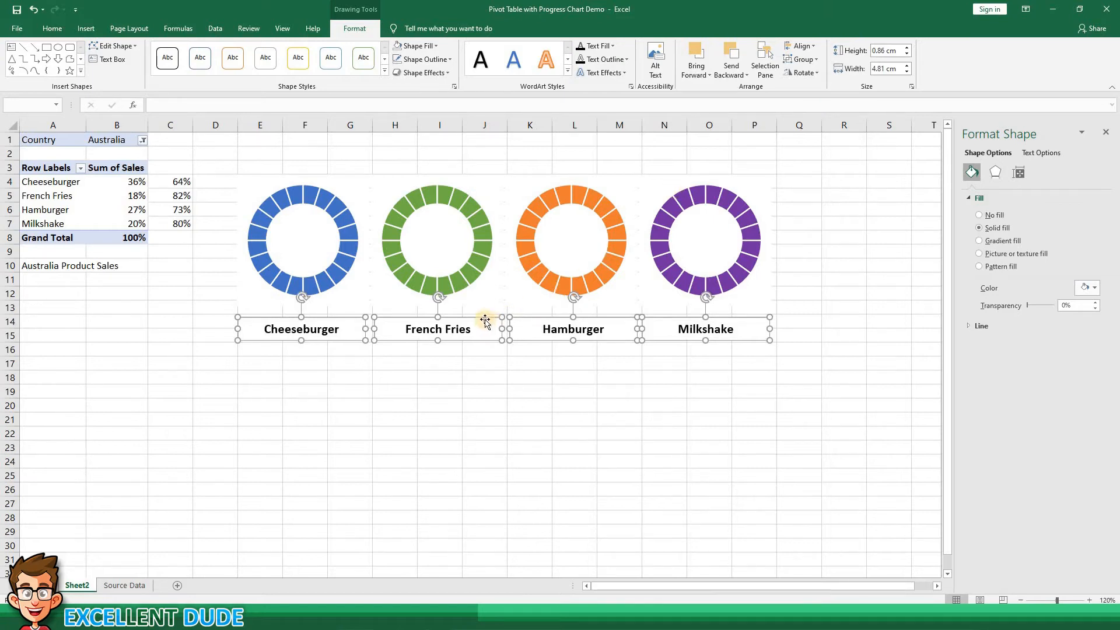
pyautogui.moveTo(483, 319); pyautogui.dragTo(480, 318)
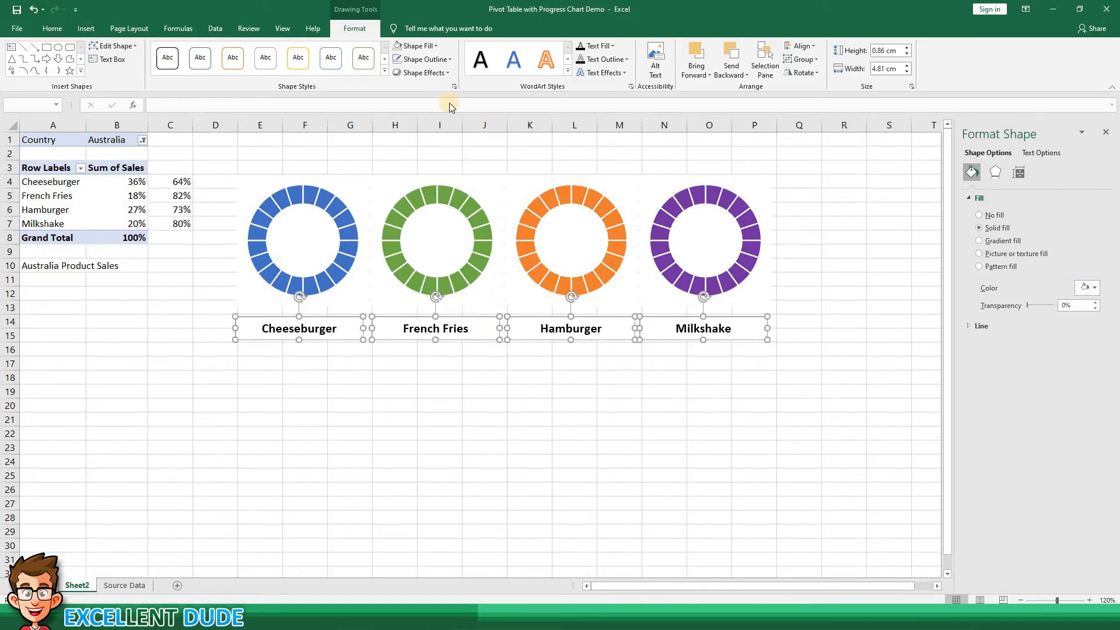
# - Remove the outline from all four label text boxes and deselect them
pyautogui.click(425, 59)
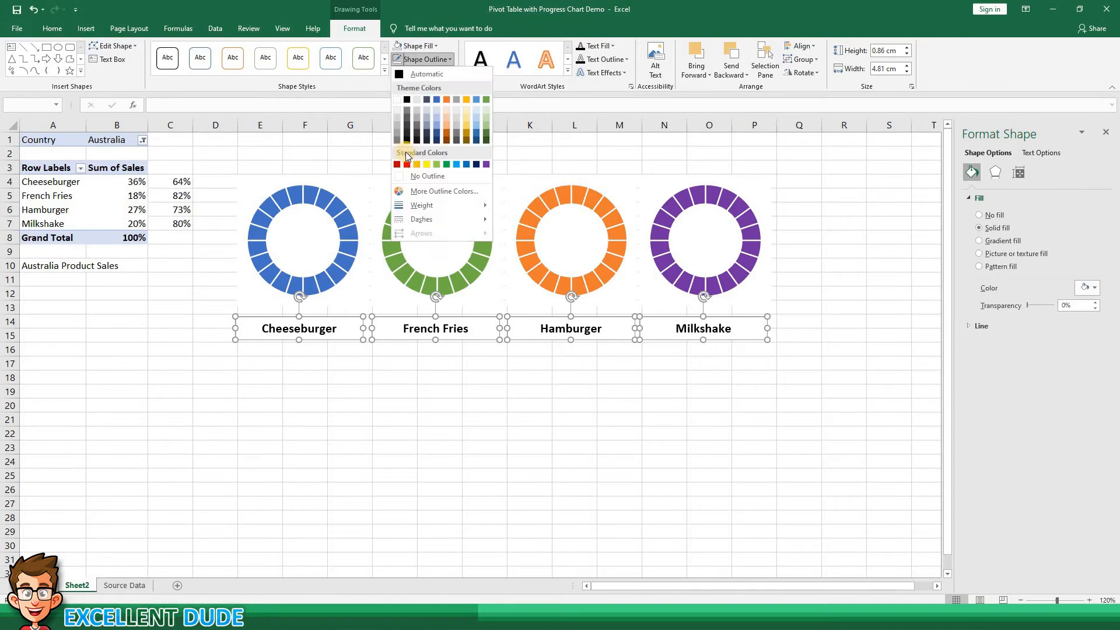
pyautogui.click(414, 176)
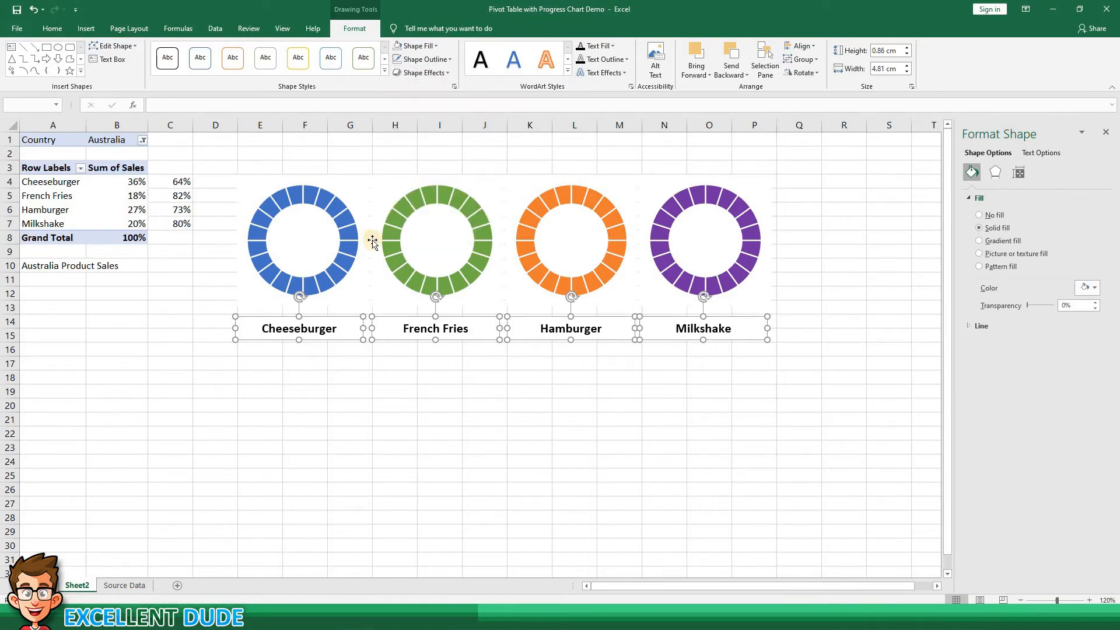
pyautogui.click(344, 347)
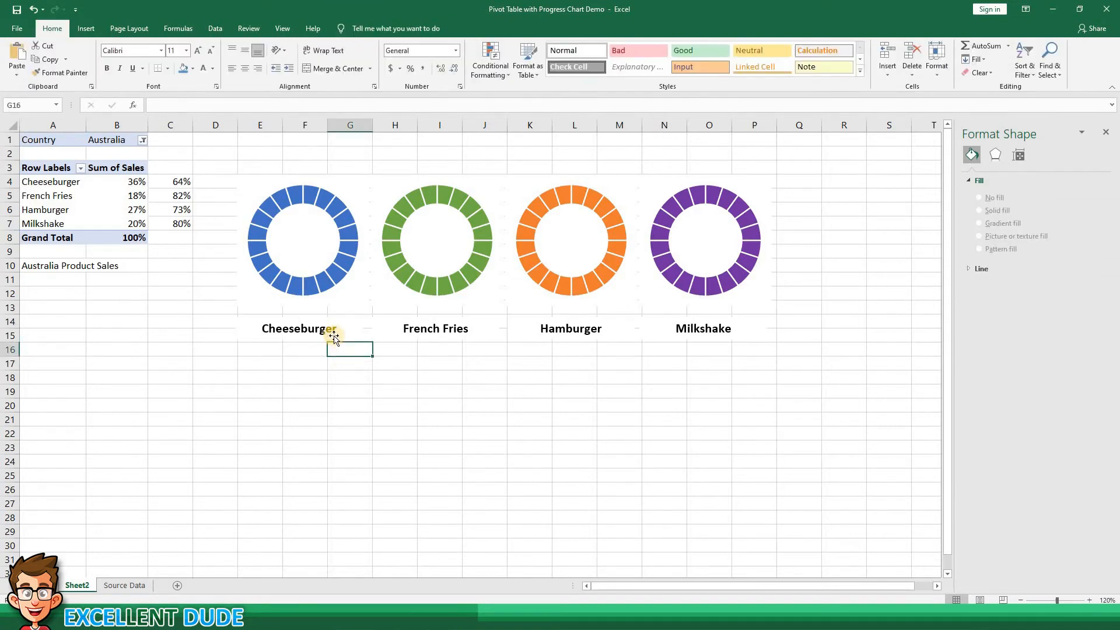
# - Set the font color of the Cheeseburger label to blue and the French Fries label to green
pyautogui.click(325, 338)
pyautogui.click(52, 28)
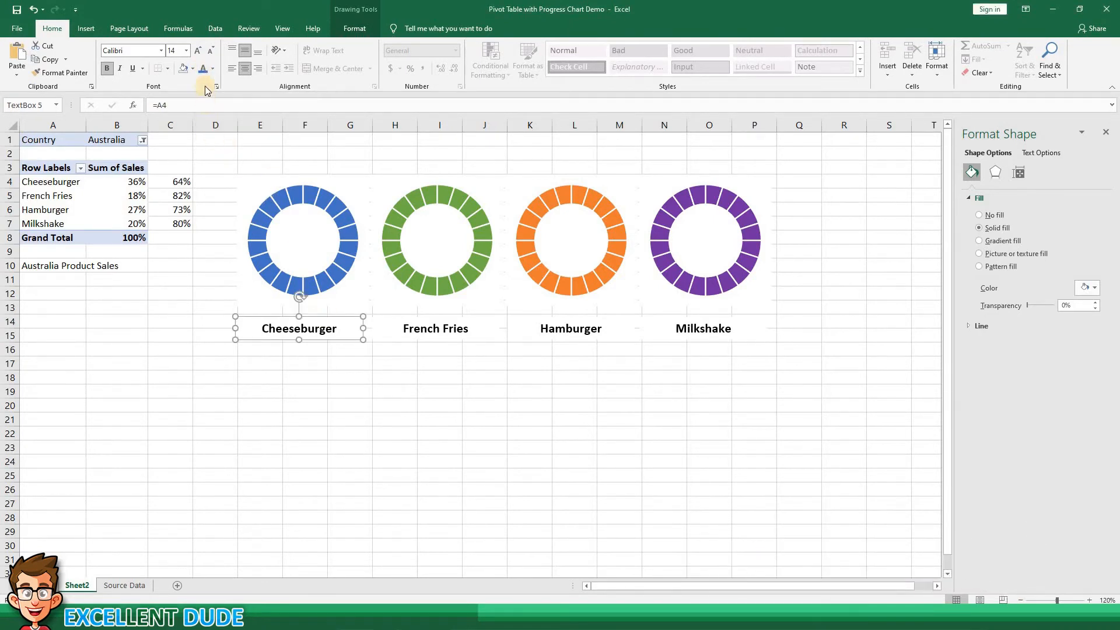
pyautogui.click(441, 330)
pyautogui.click(213, 70)
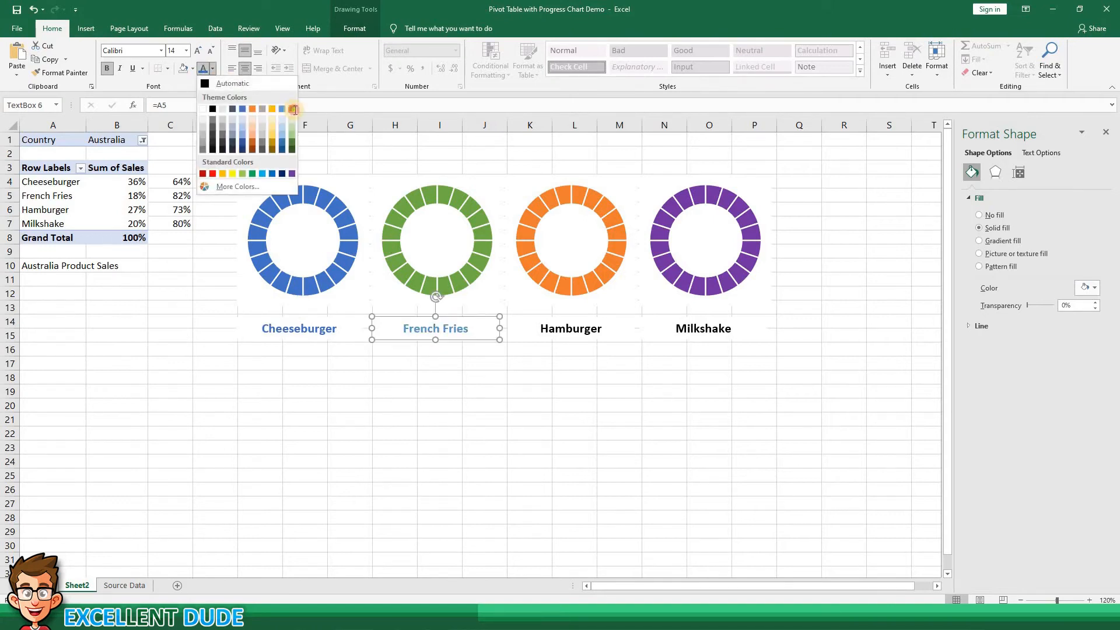
pyautogui.click(293, 109)
# - Set the font color of the Hamburger label to orange to match its chart
pyautogui.click(580, 329)
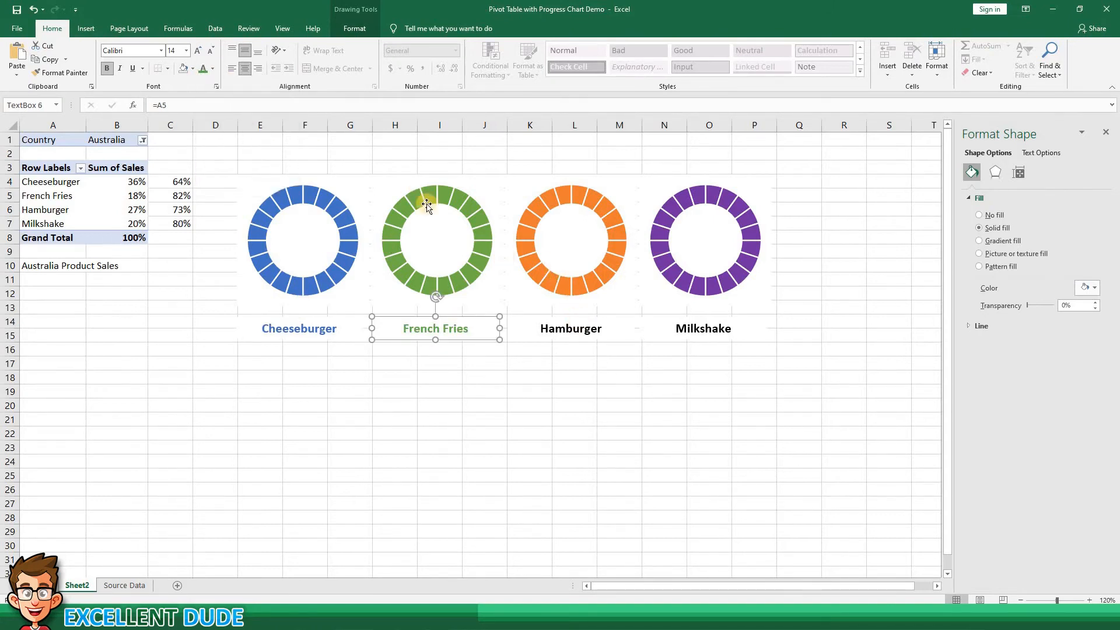
pyautogui.click(213, 70)
pyautogui.click(254, 107)
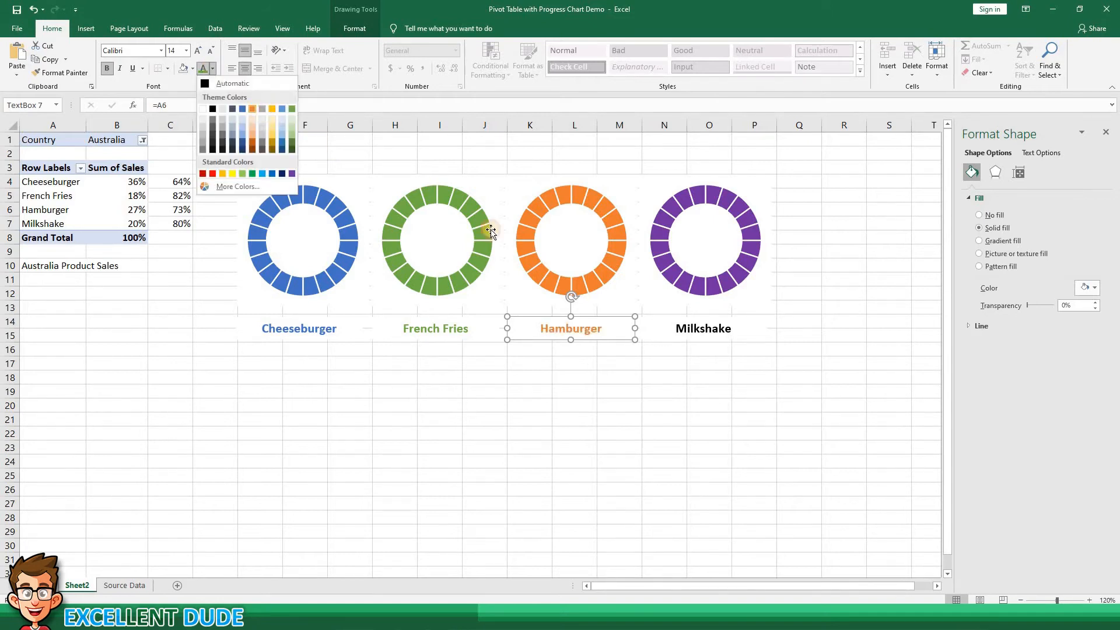
# - Set the font color of the Milkshake label to purple to match its chart, and deselect the label
pyautogui.click(683, 325)
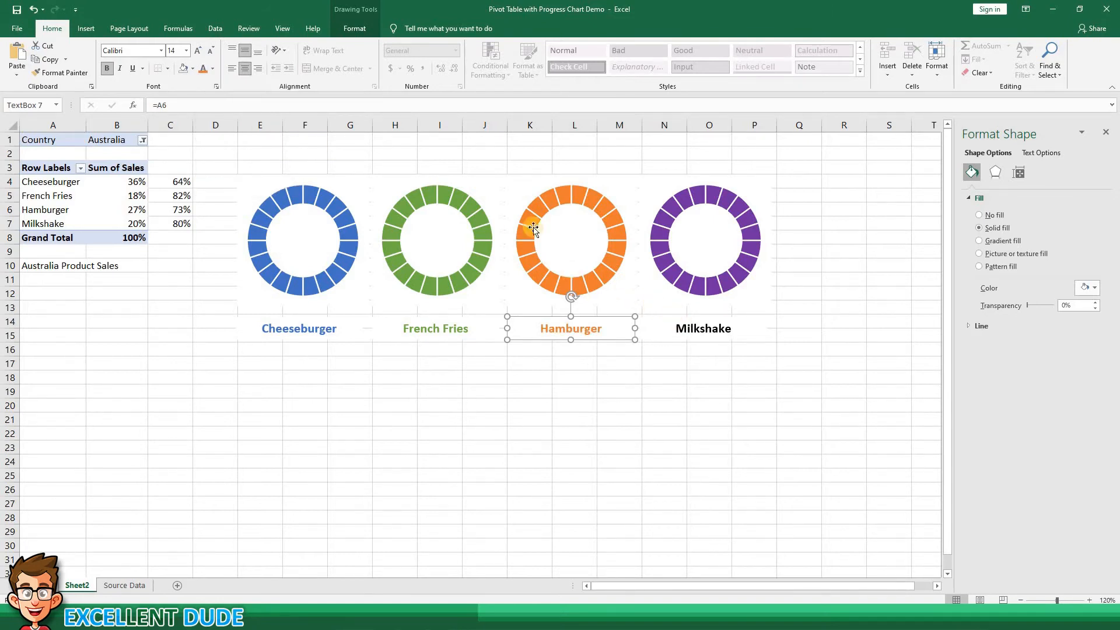
pyautogui.click(213, 70)
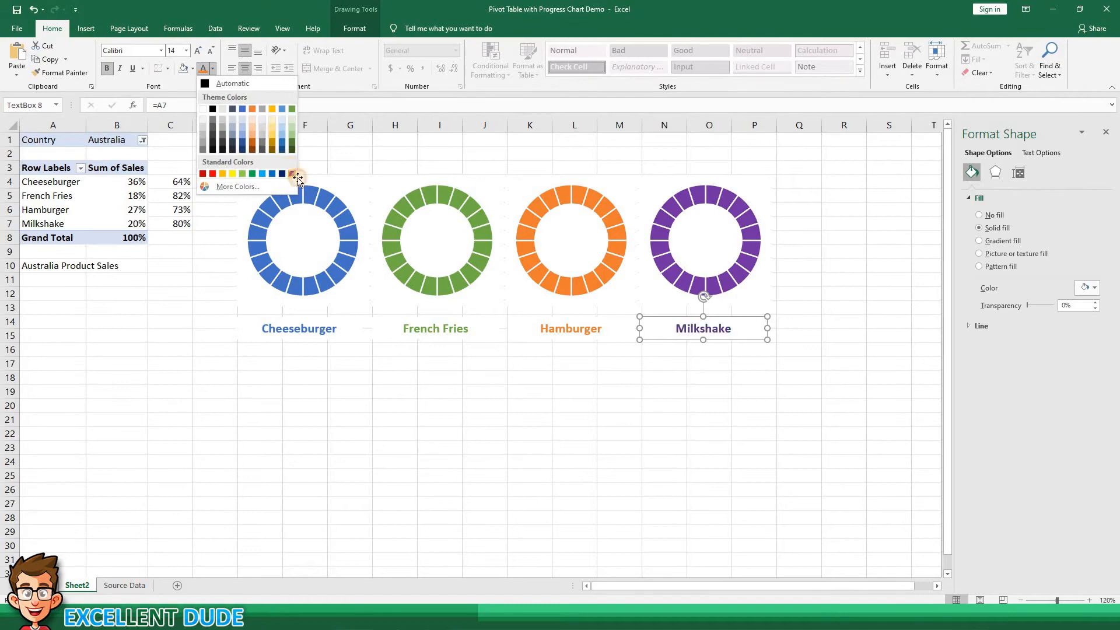
pyautogui.click(291, 170)
pyautogui.click(402, 361)
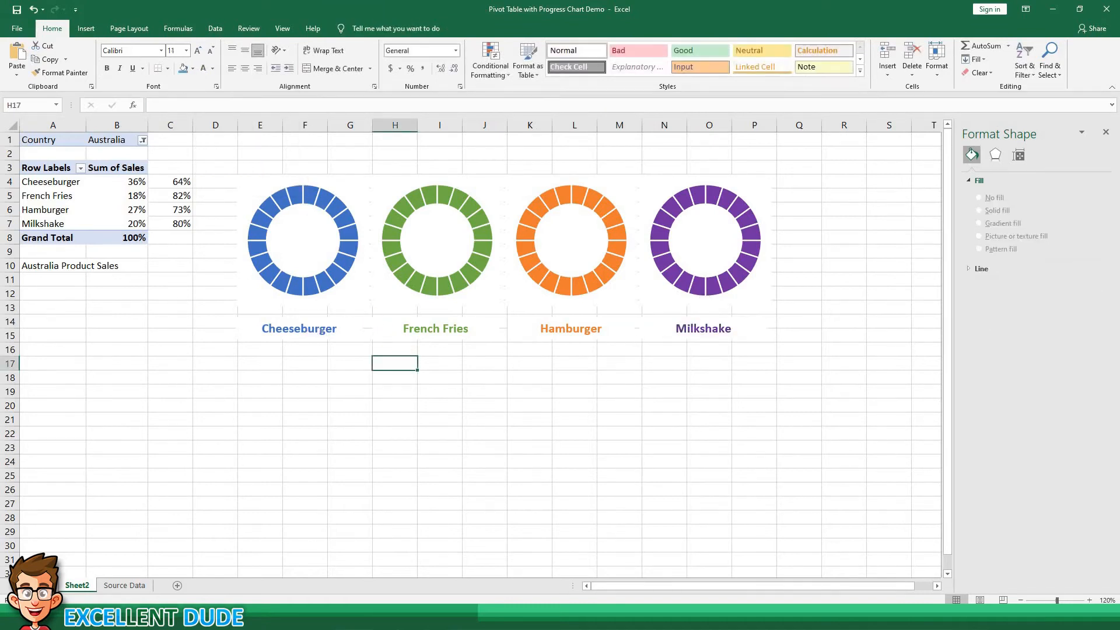
pyautogui.click(115, 314)
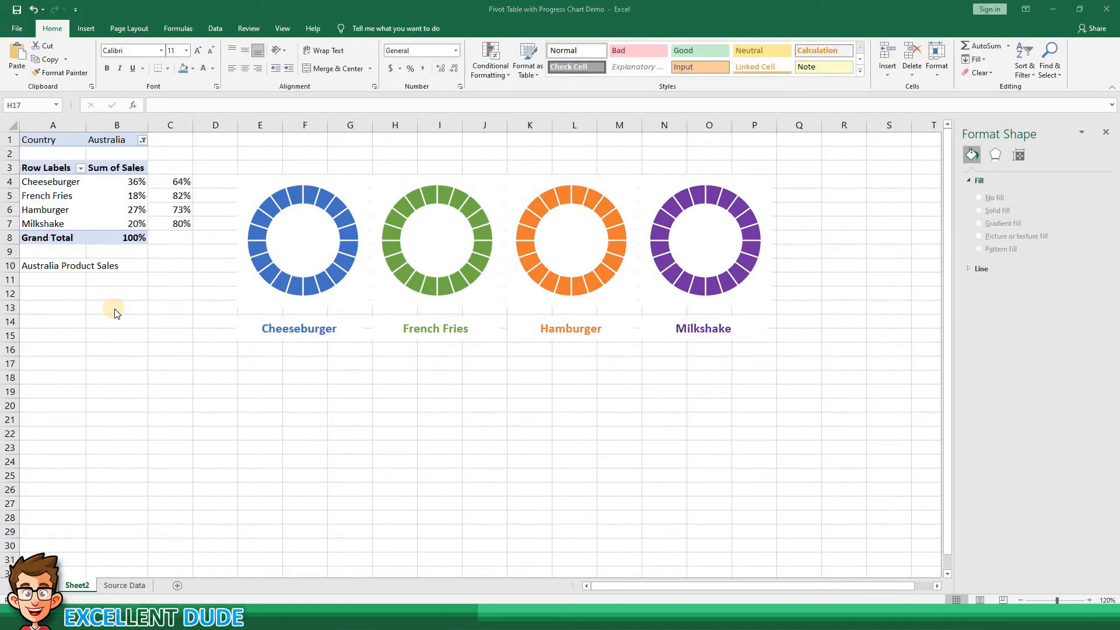
# - Add a data series to the Cheeseburger chart with its name from cell A4 and its values from B4:C4
pyautogui.click(333, 276)
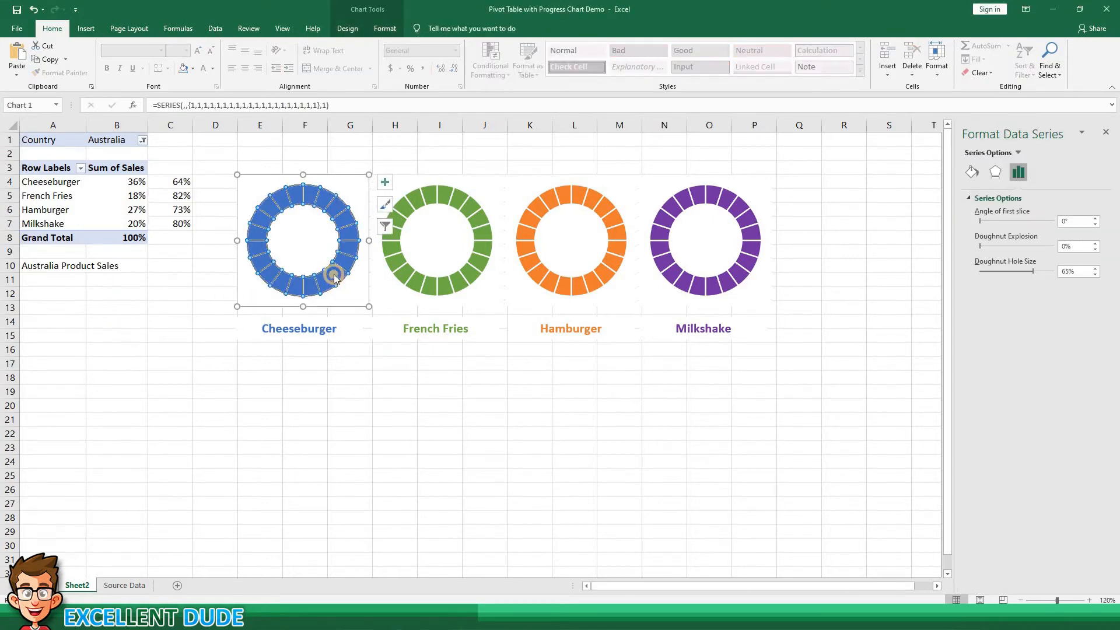
pyautogui.rightClick(334, 277)
pyautogui.click(367, 324)
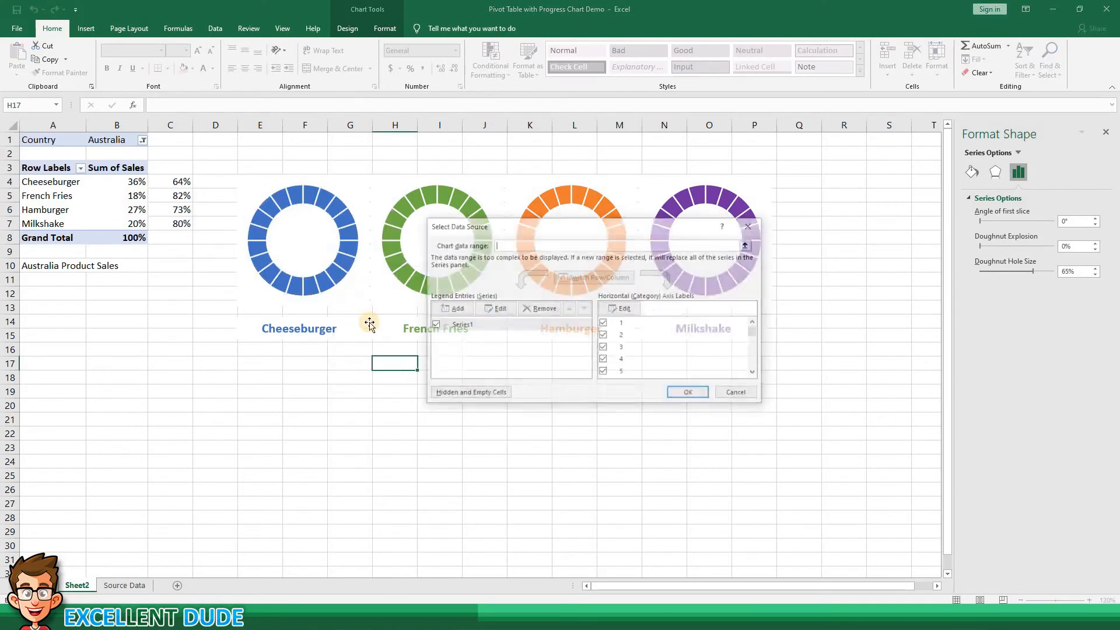
pyautogui.click(455, 308)
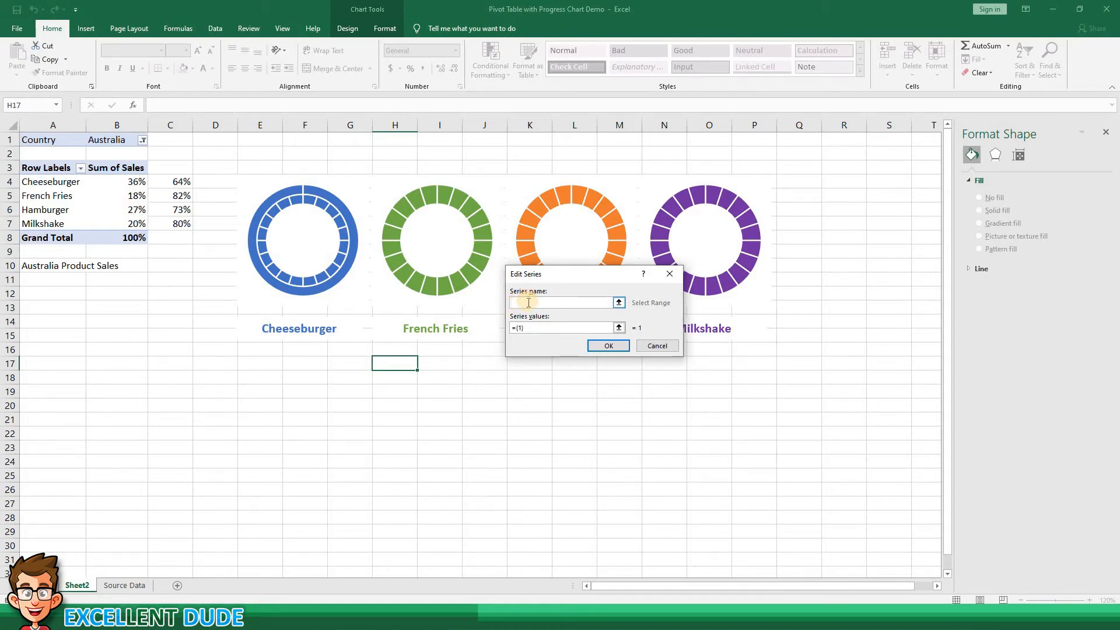
pyautogui.click(61, 183)
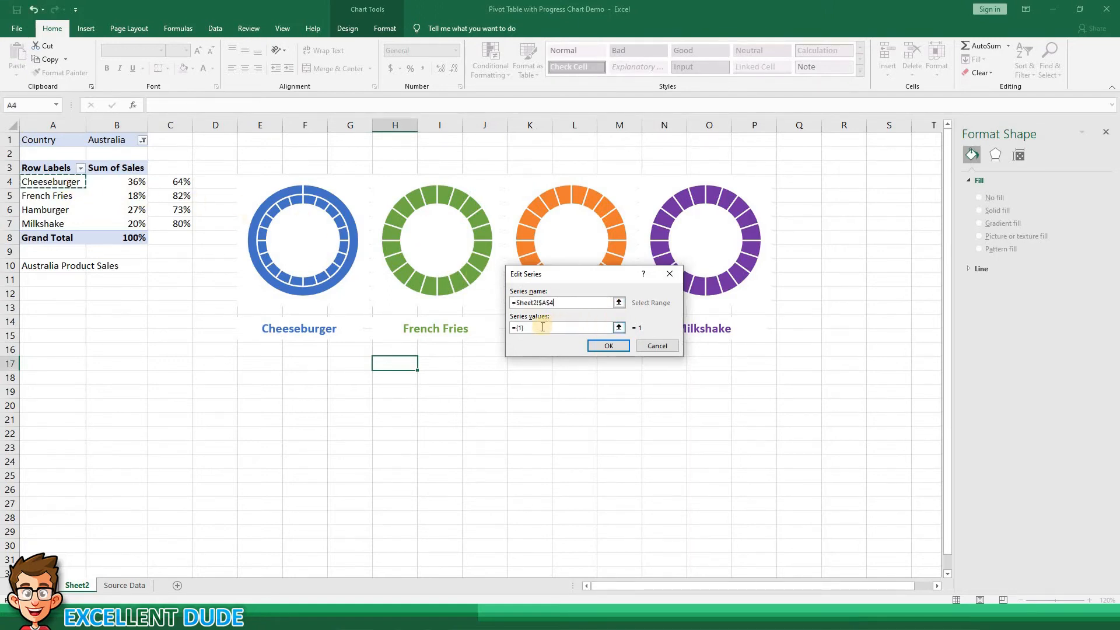
pyautogui.moveTo(531, 327); pyautogui.dragTo(502, 327)
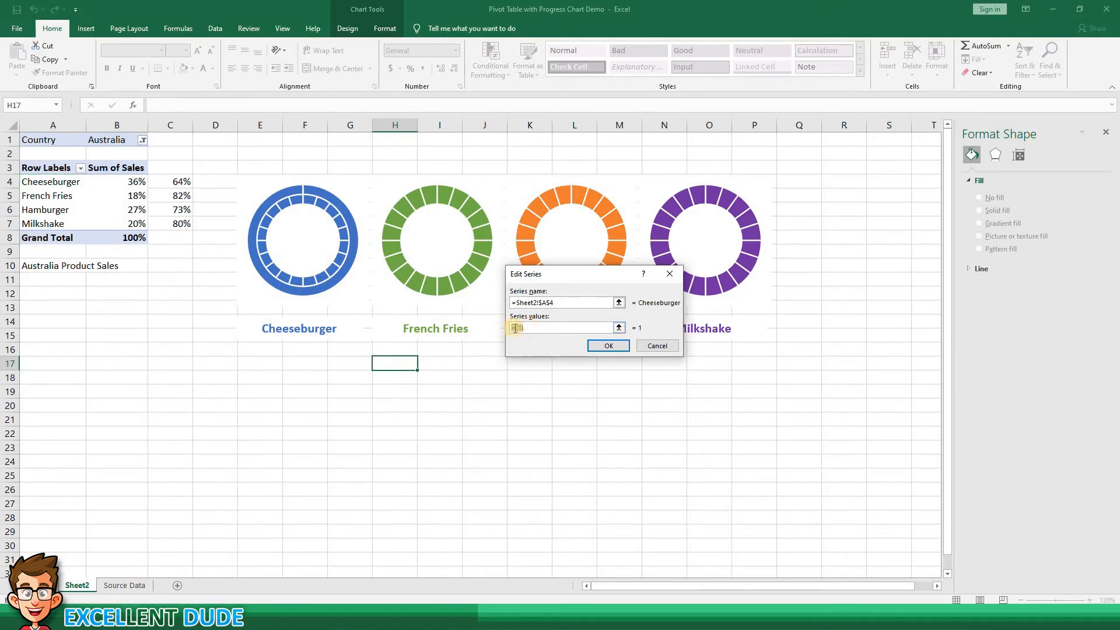
pyautogui.press('BackSpace')
pyautogui.moveTo(136, 183); pyautogui.dragTo(166, 198)
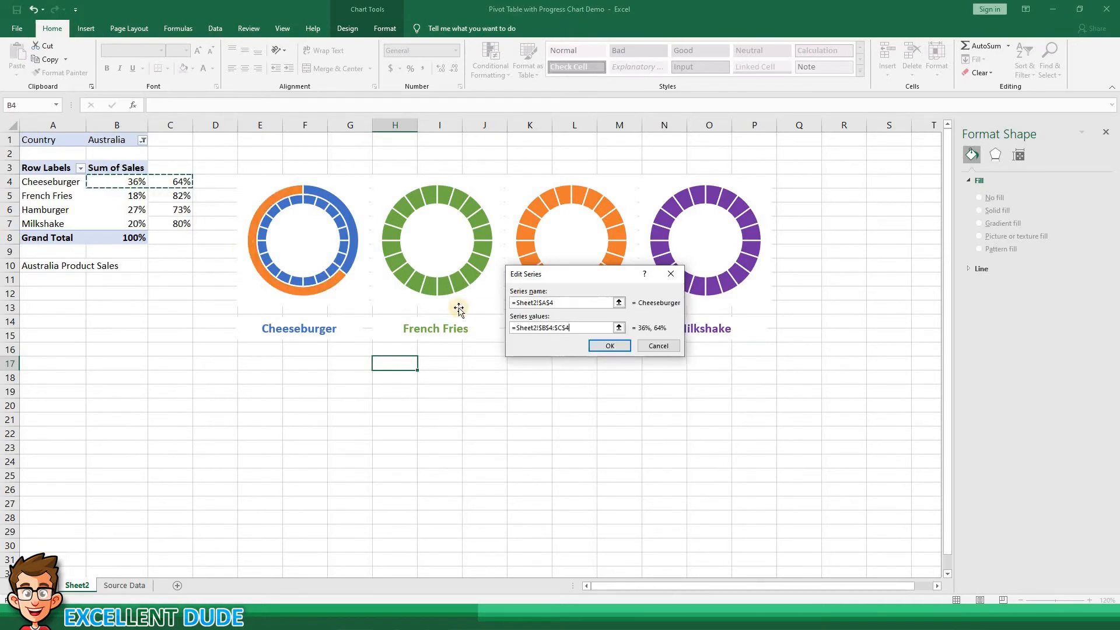
pyautogui.click(600, 346)
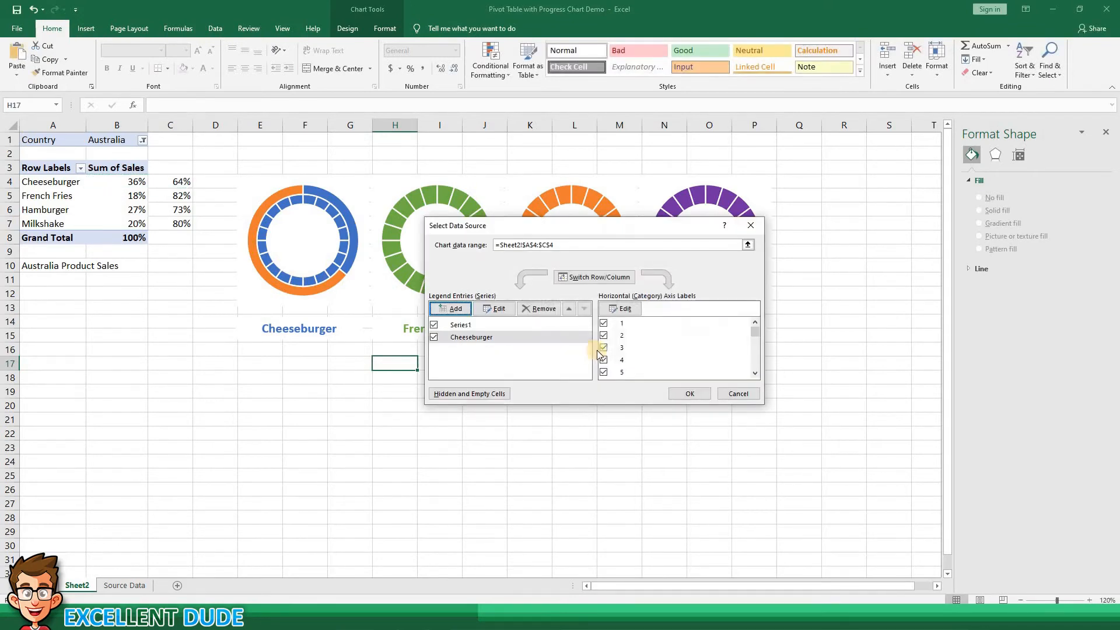
pyautogui.click(680, 392)
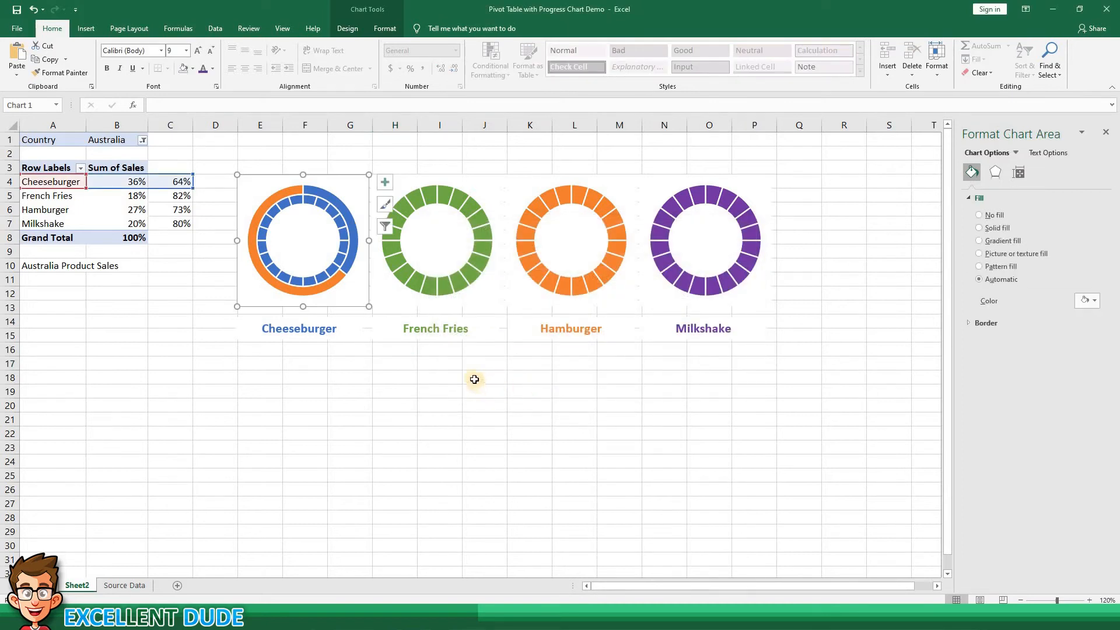
# - Plot the new Cheeseburger series on the secondary axis, keeping both series as doughnuts
pyautogui.click(353, 256)
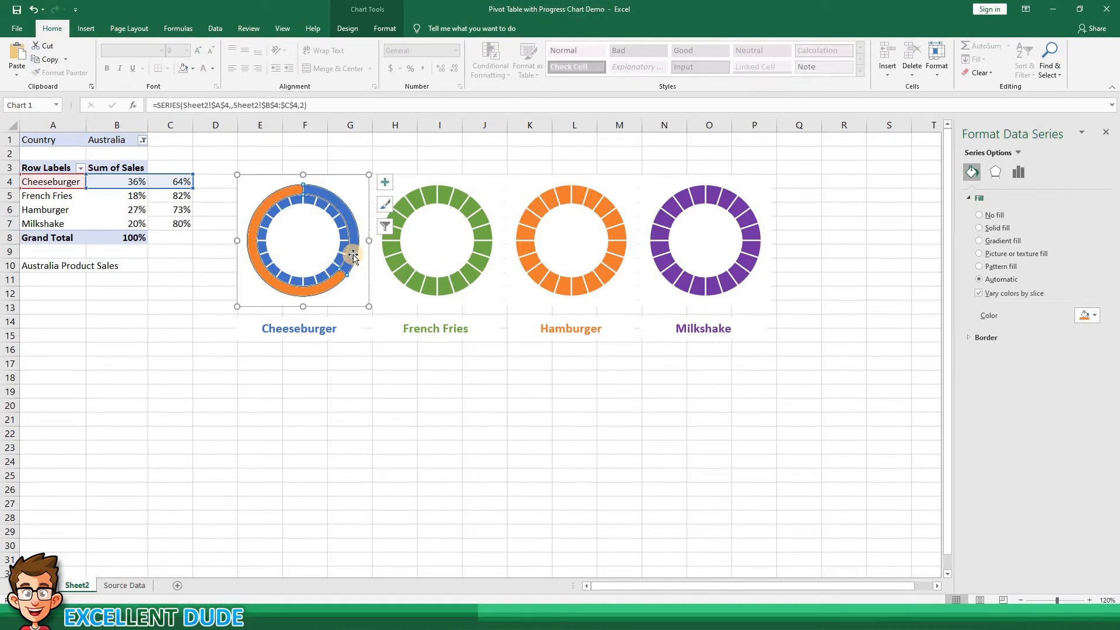
pyautogui.rightClick(353, 256)
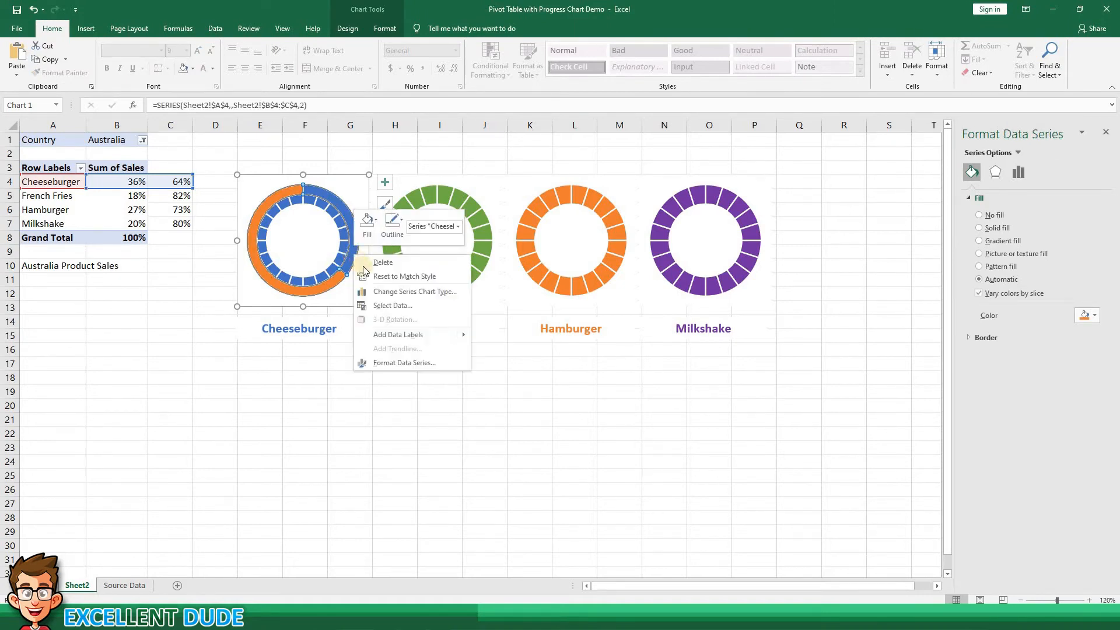
pyautogui.click(407, 293)
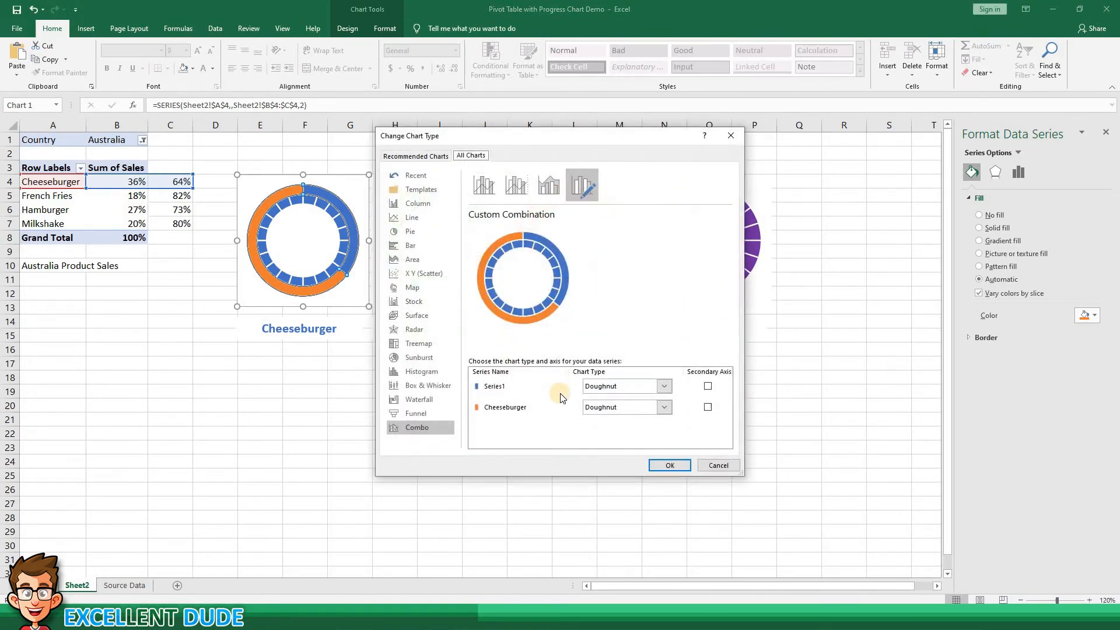
pyautogui.click(708, 407)
pyautogui.click(669, 465)
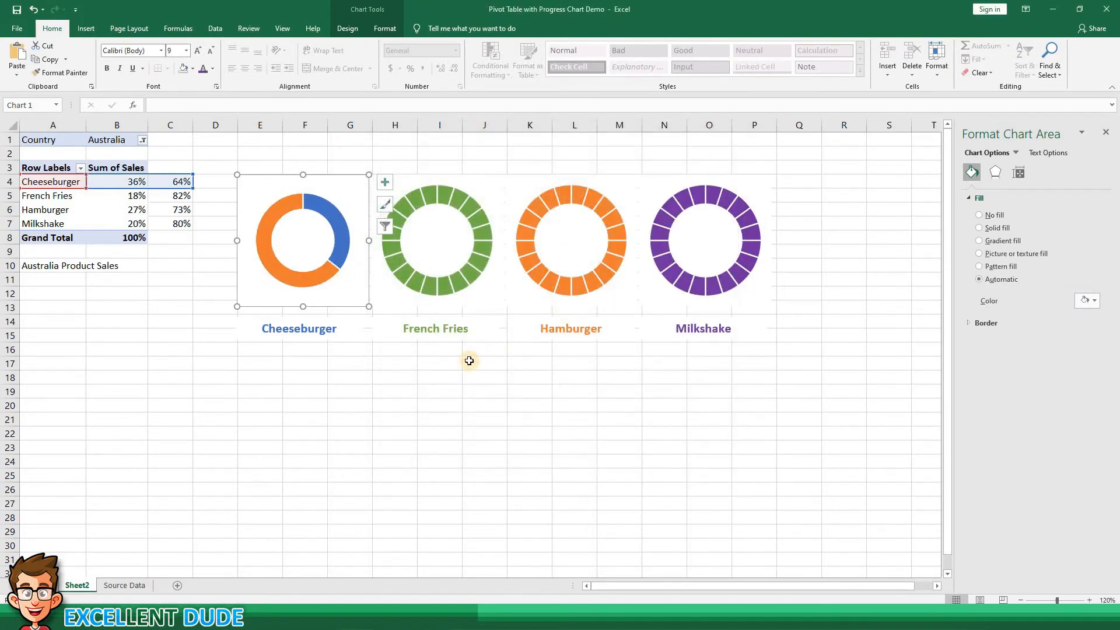
# - Set the blue slice of the overlaying Cheeseburger ring to no fill
pyautogui.moveTo(343, 247)
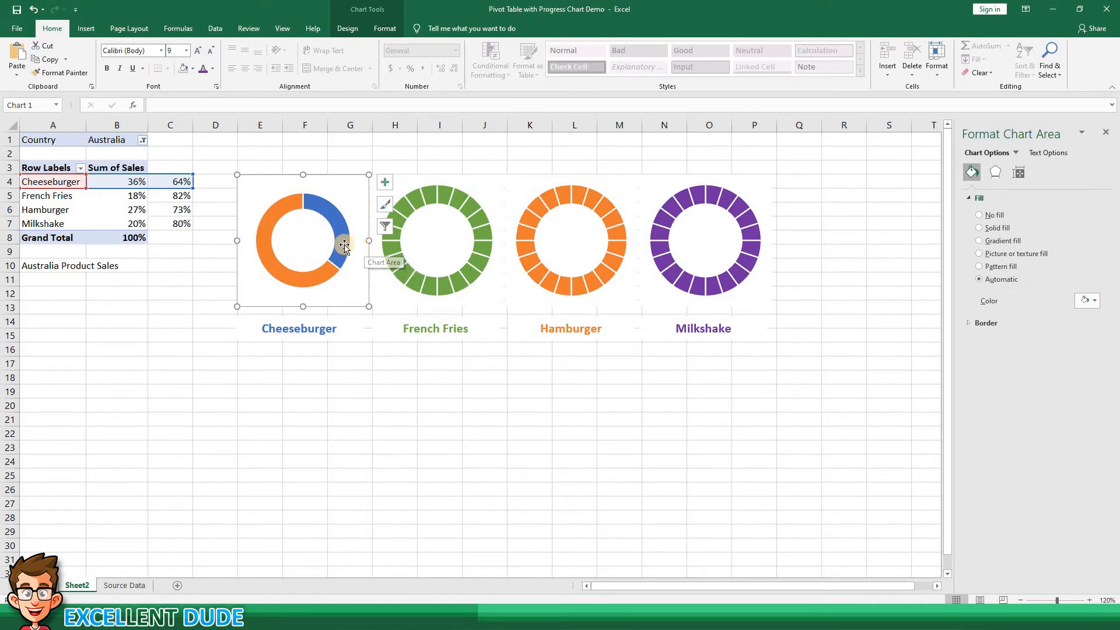
pyautogui.click(344, 244)
pyautogui.click(344, 244)
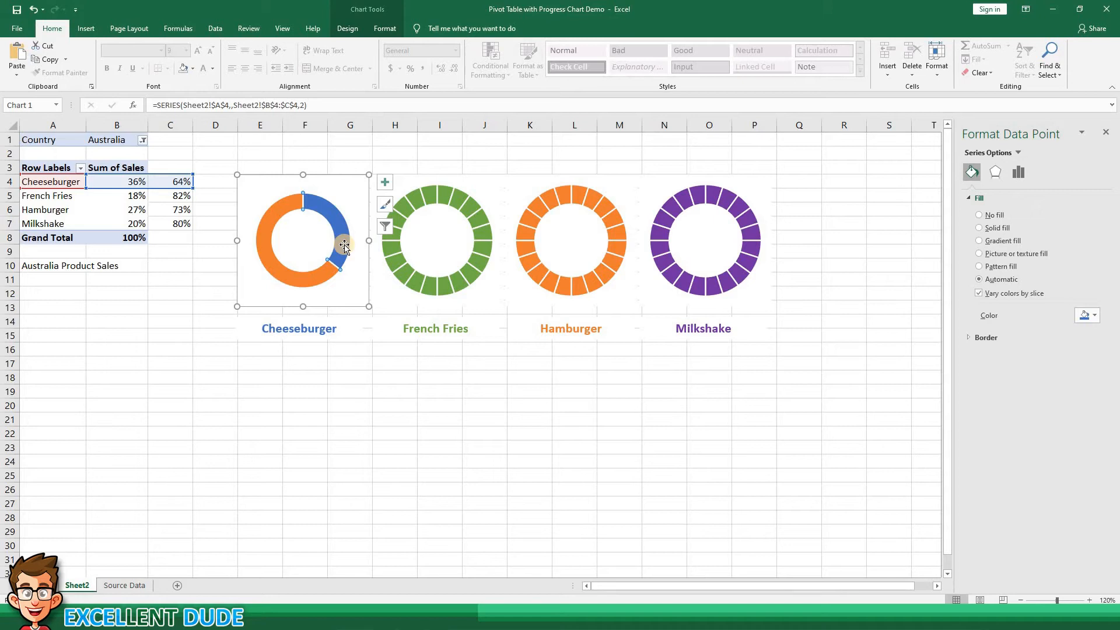
pyautogui.rightClick(344, 245)
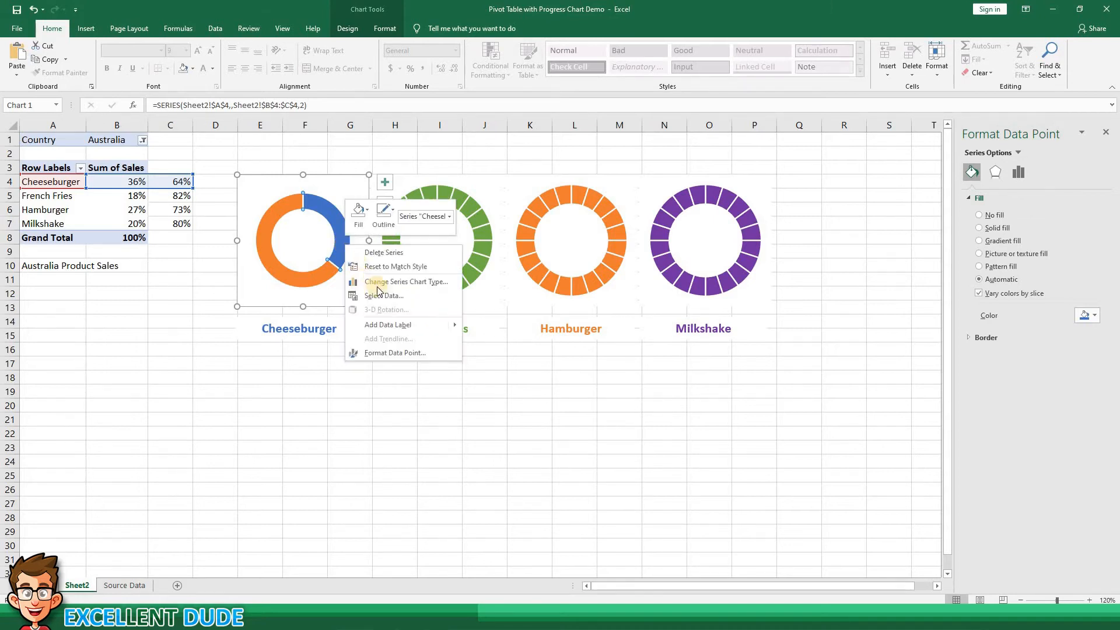
pyautogui.click(396, 352)
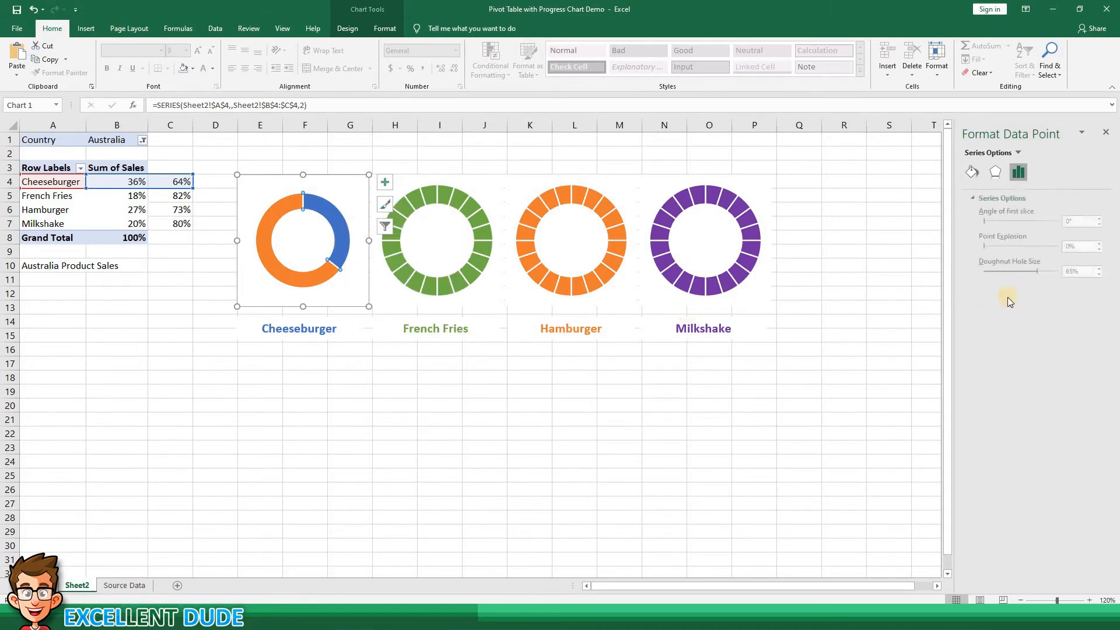
pyautogui.click(972, 175)
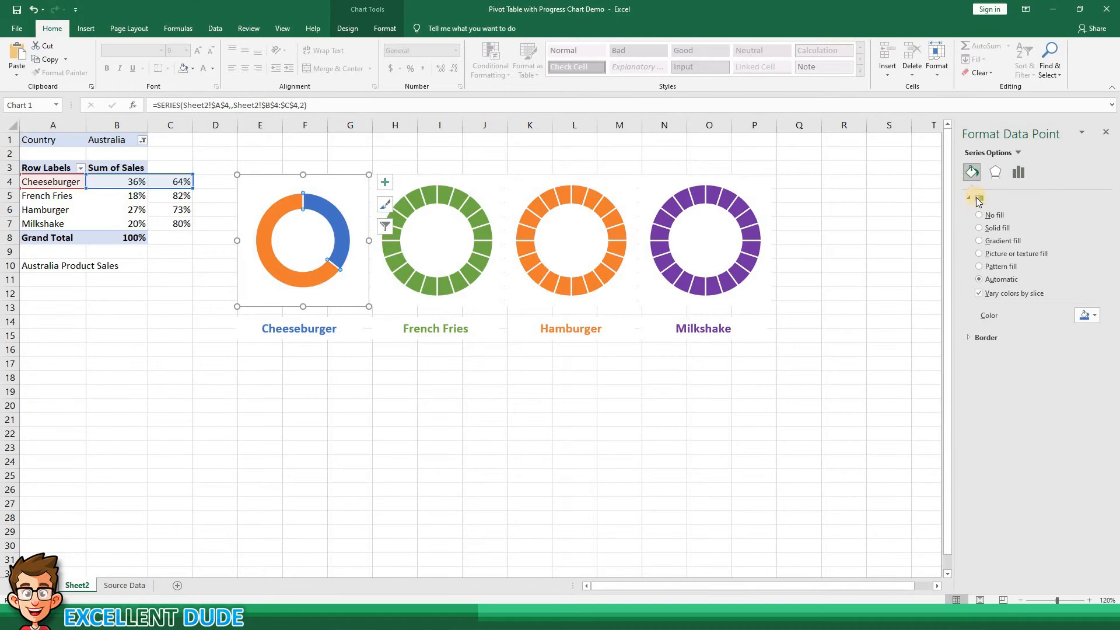
pyautogui.click(978, 216)
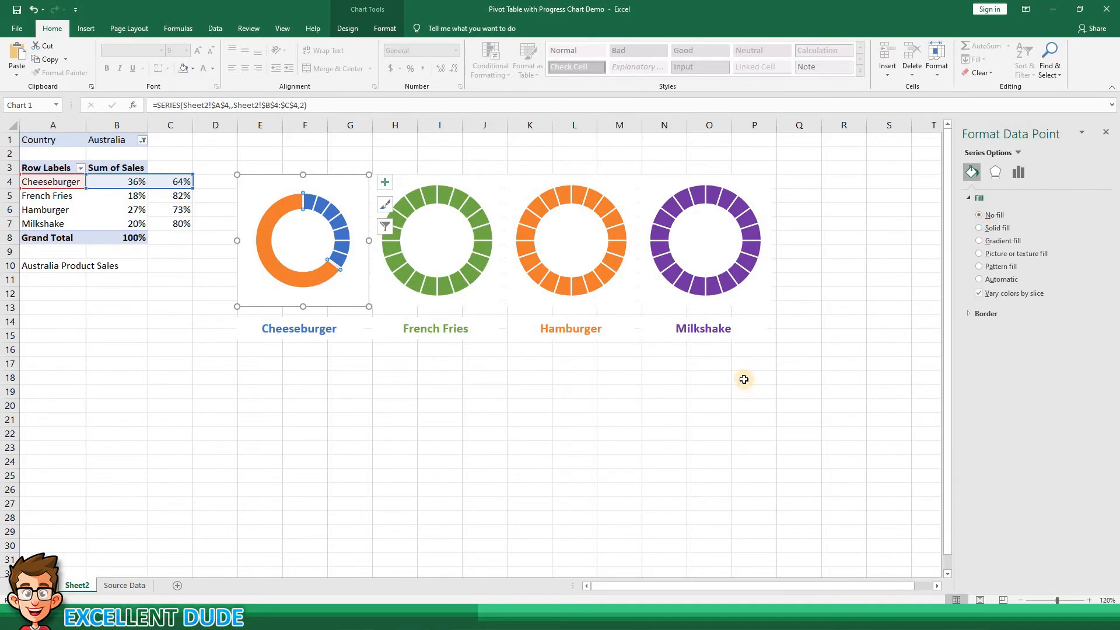
# - Fill the orange slice of the overlaying Cheeseburger ring with the lightest gray shade of white at 20% transparency
pyautogui.click(320, 277)
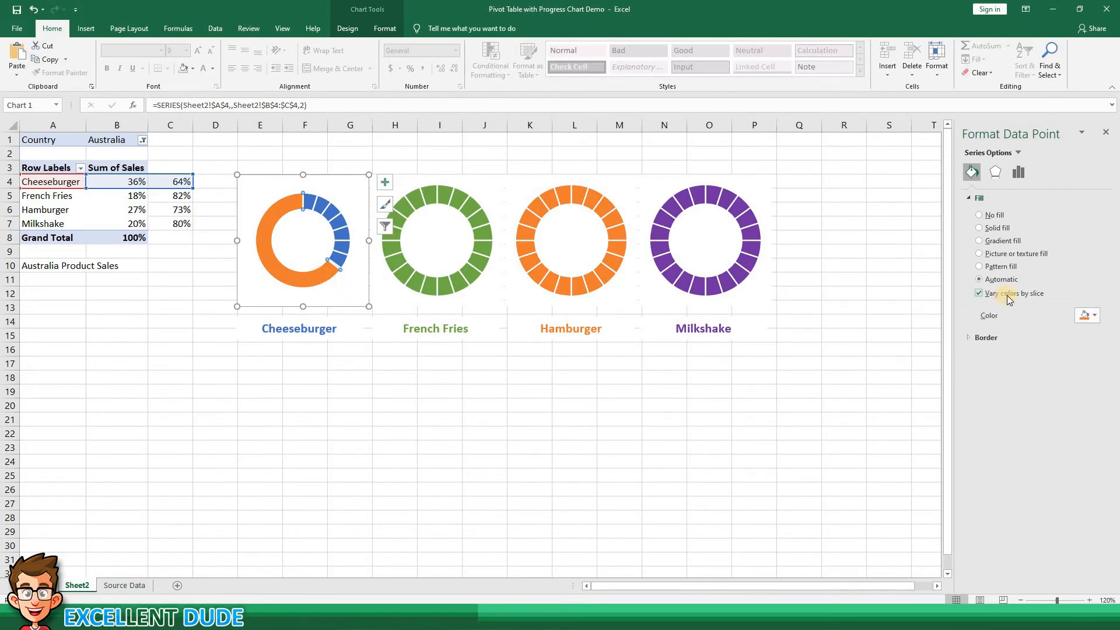
pyautogui.click(1087, 315)
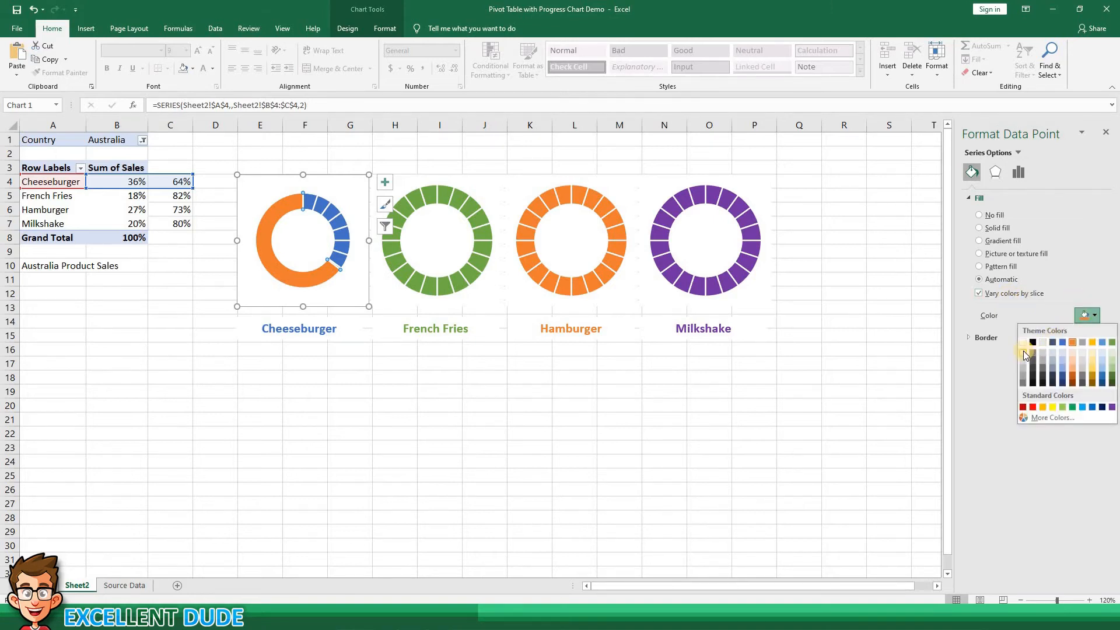
pyautogui.click(1024, 352)
pyautogui.click(1067, 331)
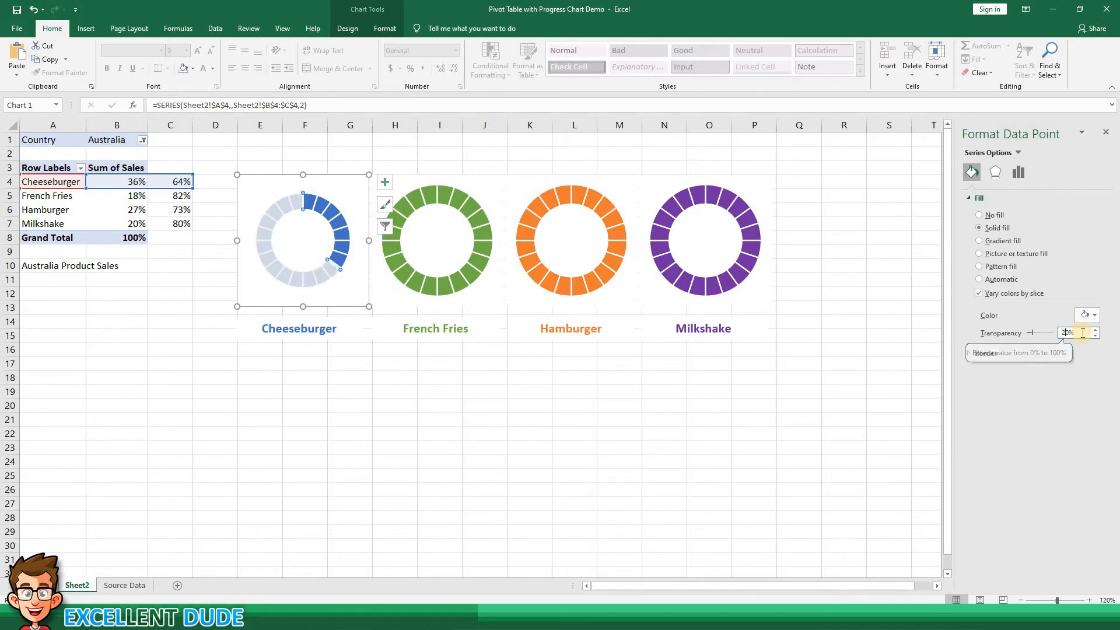
pyautogui.write('20')
pyautogui.press('Return')
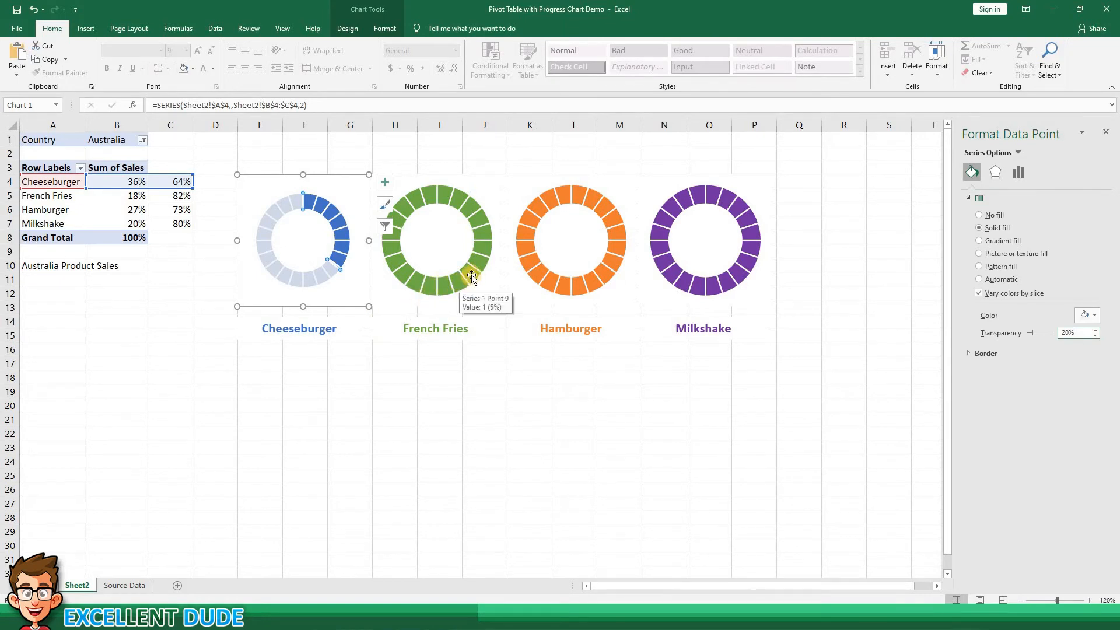
# - Add a data series to the French Fries chart with its name from cell A5 and its values from B5:C5
pyautogui.click(480, 256)
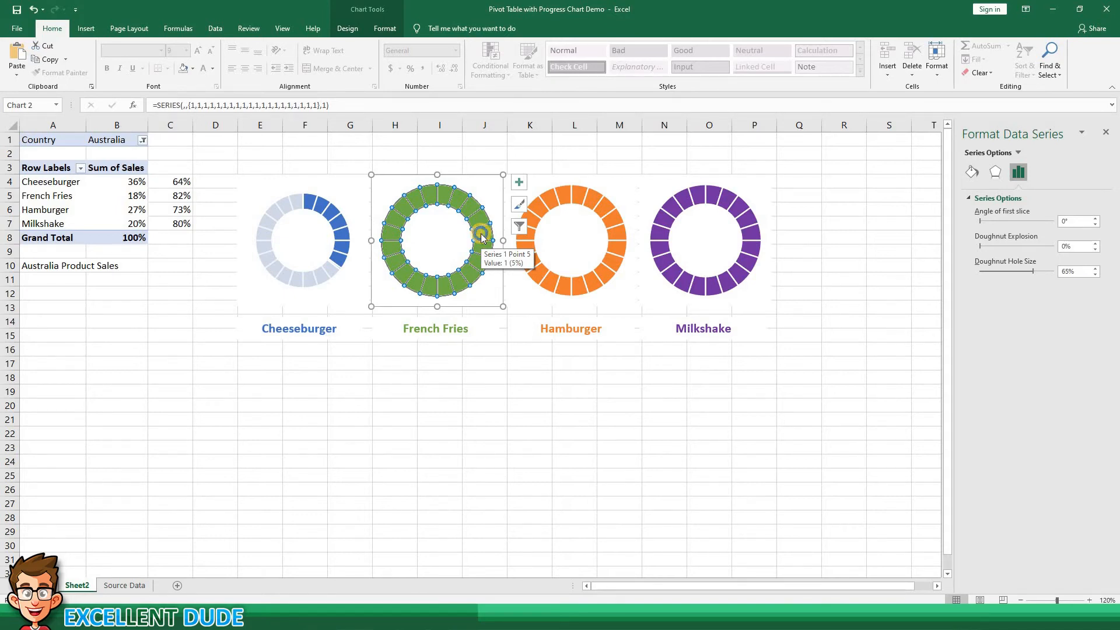
pyautogui.rightClick(481, 235)
pyautogui.click(521, 284)
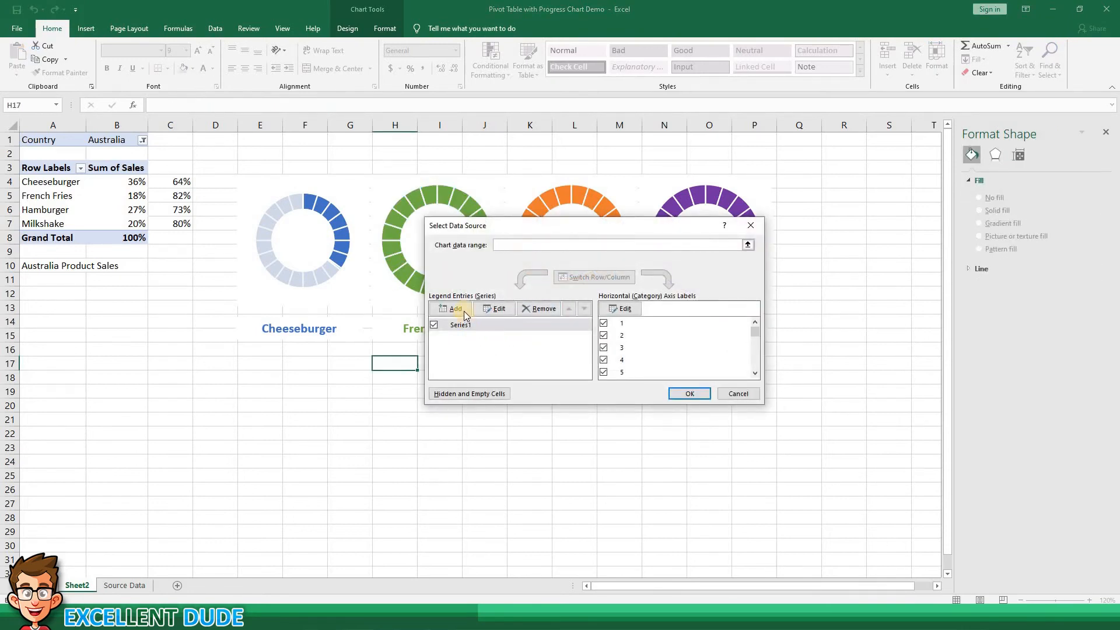
pyautogui.click(463, 310)
pyautogui.click(534, 304)
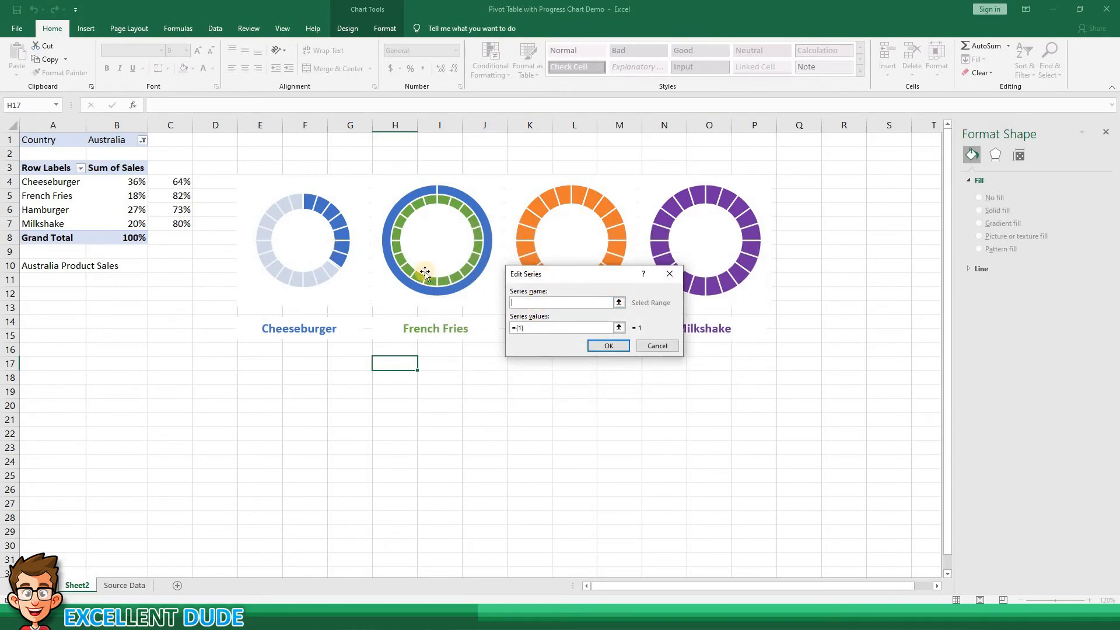
pyautogui.click(522, 303)
pyautogui.click(60, 198)
pyautogui.click(536, 329)
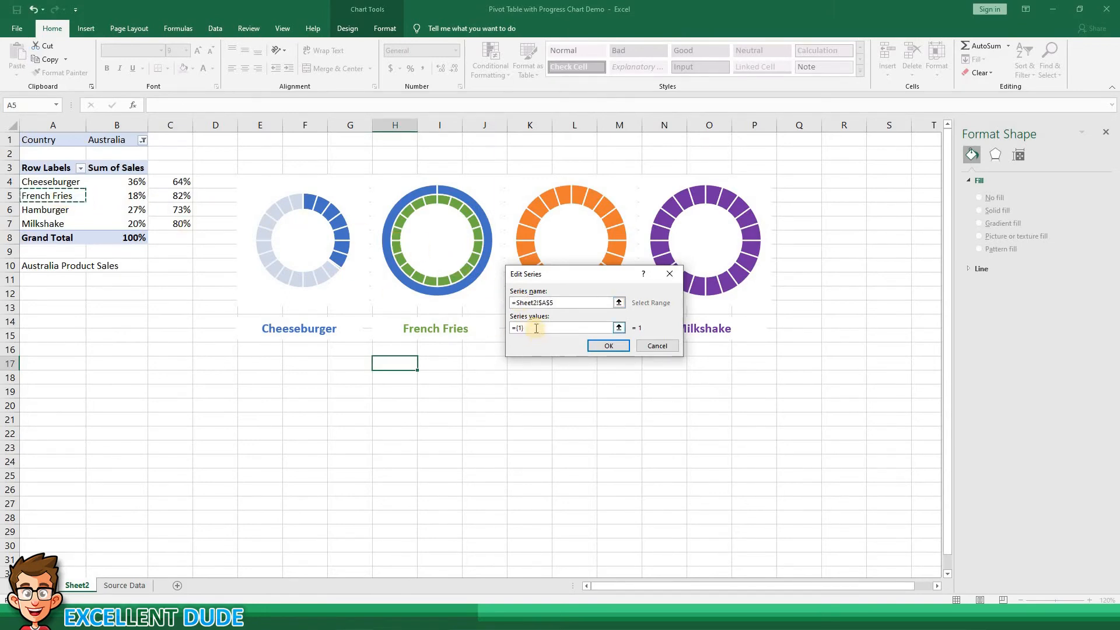
pyautogui.moveTo(535, 328); pyautogui.dragTo(503, 328)
pyautogui.press('Delete')
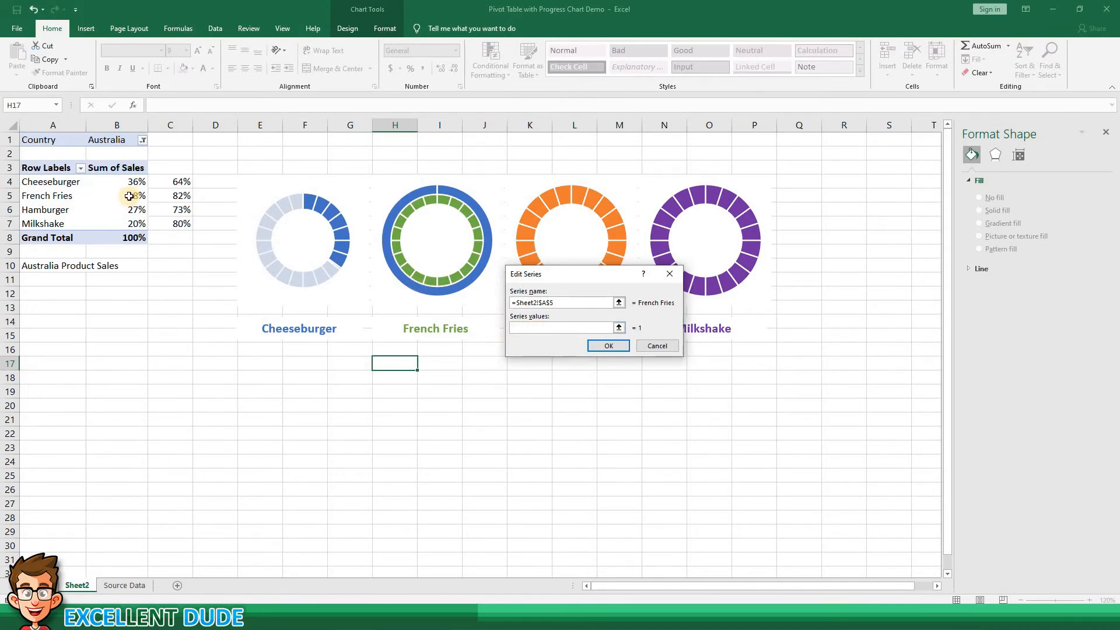
pyautogui.moveTo(129, 196); pyautogui.dragTo(182, 199)
pyautogui.click(608, 345)
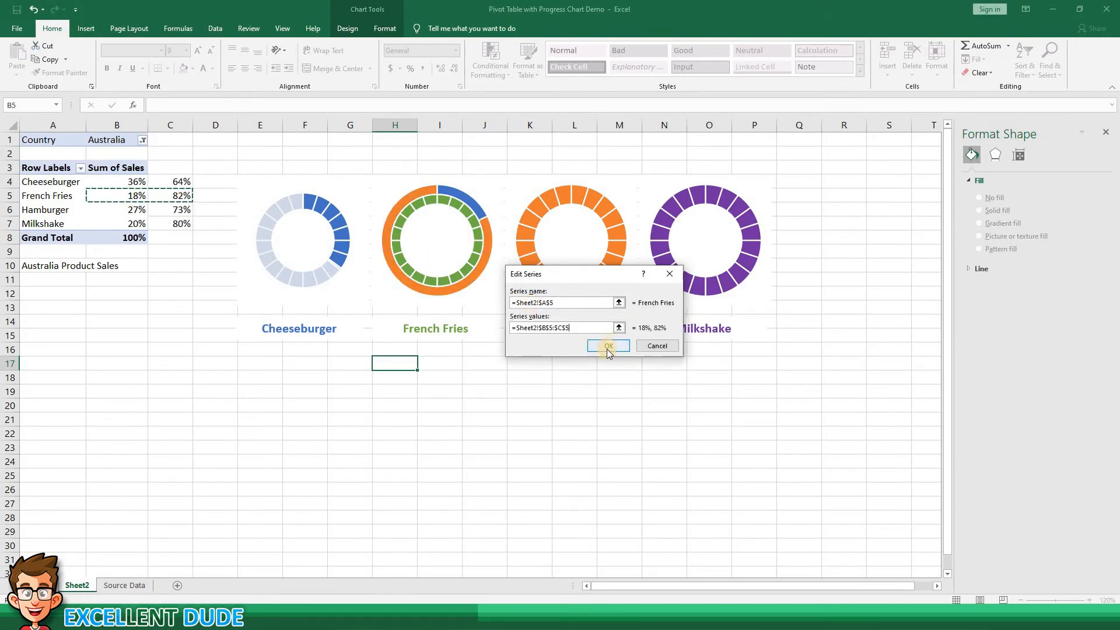
pyautogui.click(679, 393)
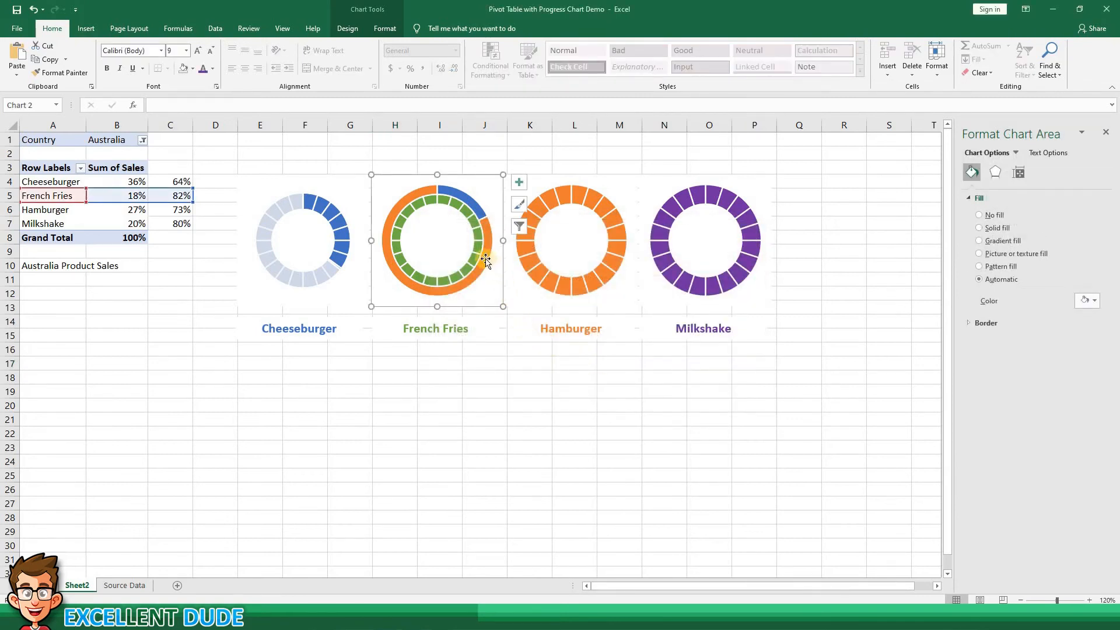
# - Plot the new French Fries series on the secondary axis, keeping both series as doughnuts
pyautogui.moveTo(485, 259)
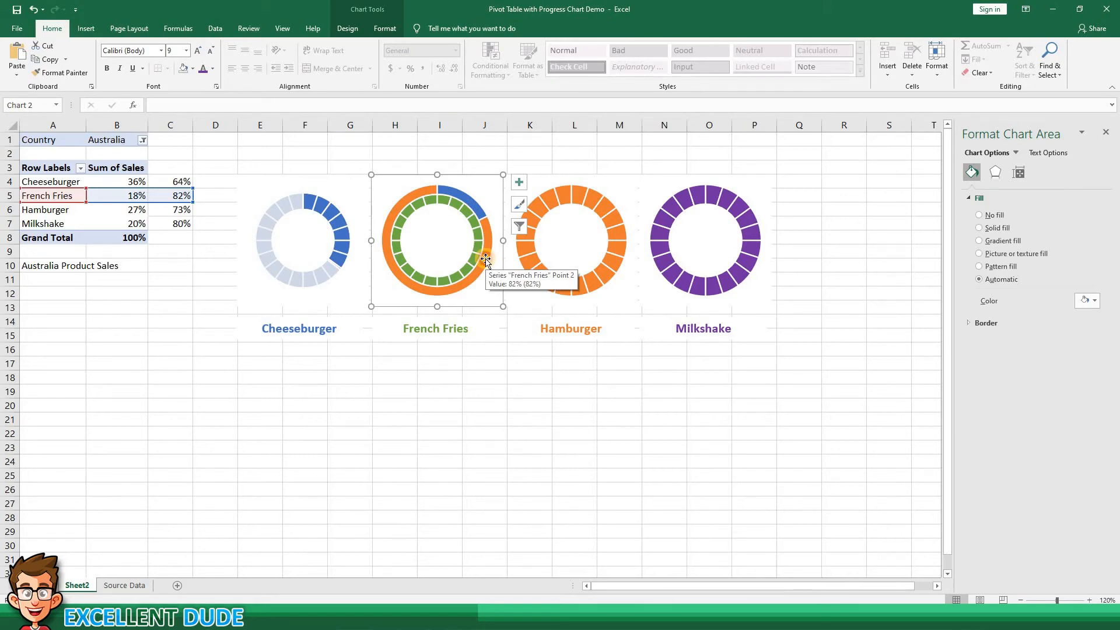
pyautogui.click(485, 259)
pyautogui.rightClick(485, 259)
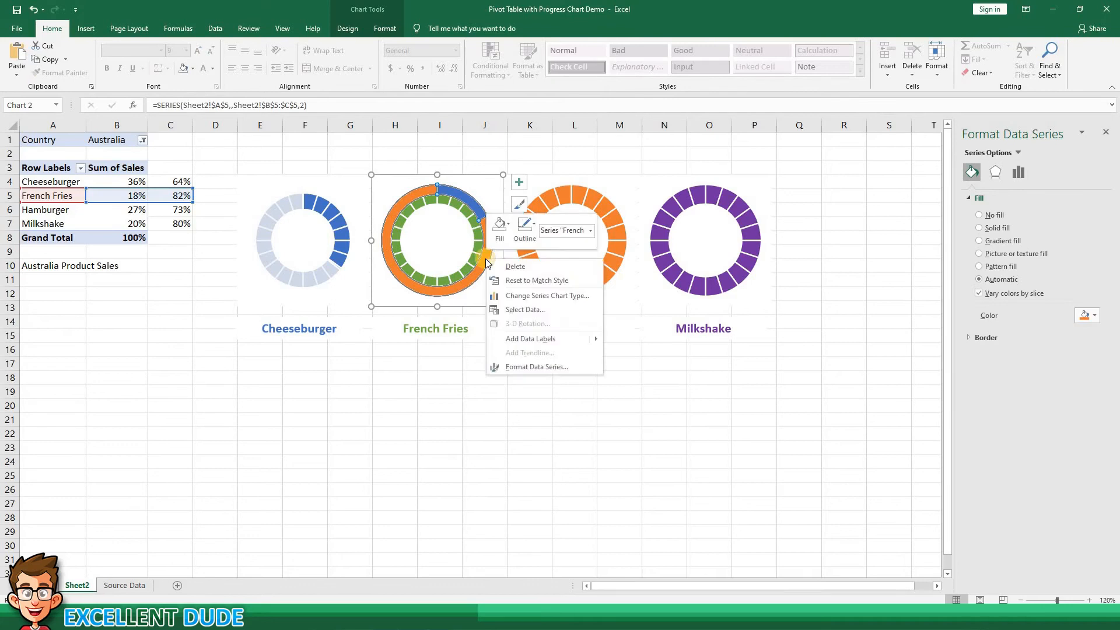
pyautogui.click(538, 297)
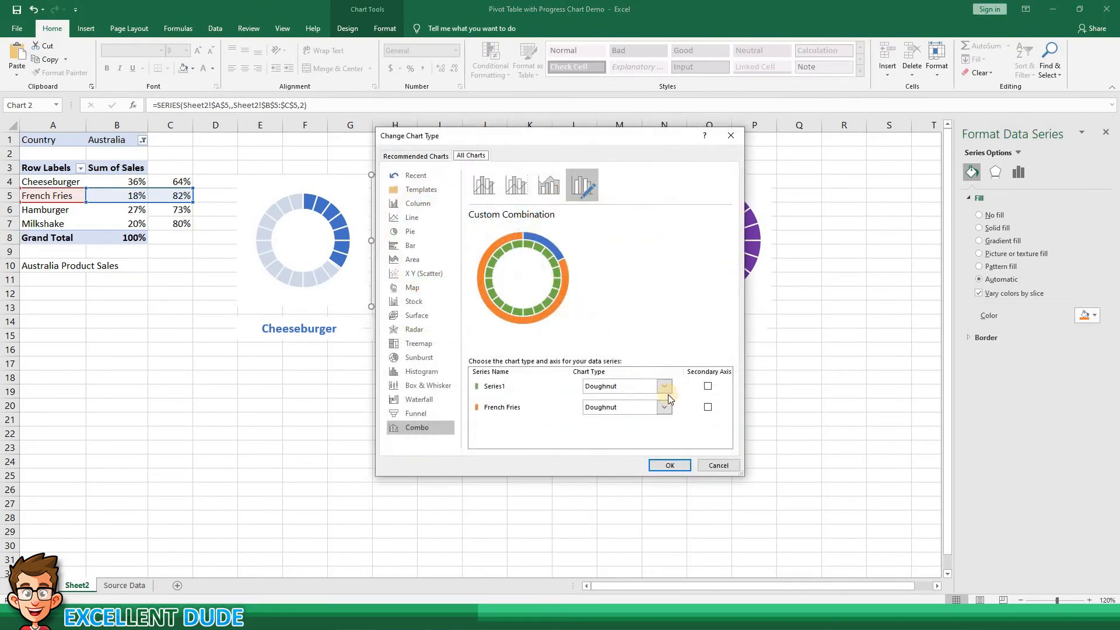
pyautogui.click(708, 407)
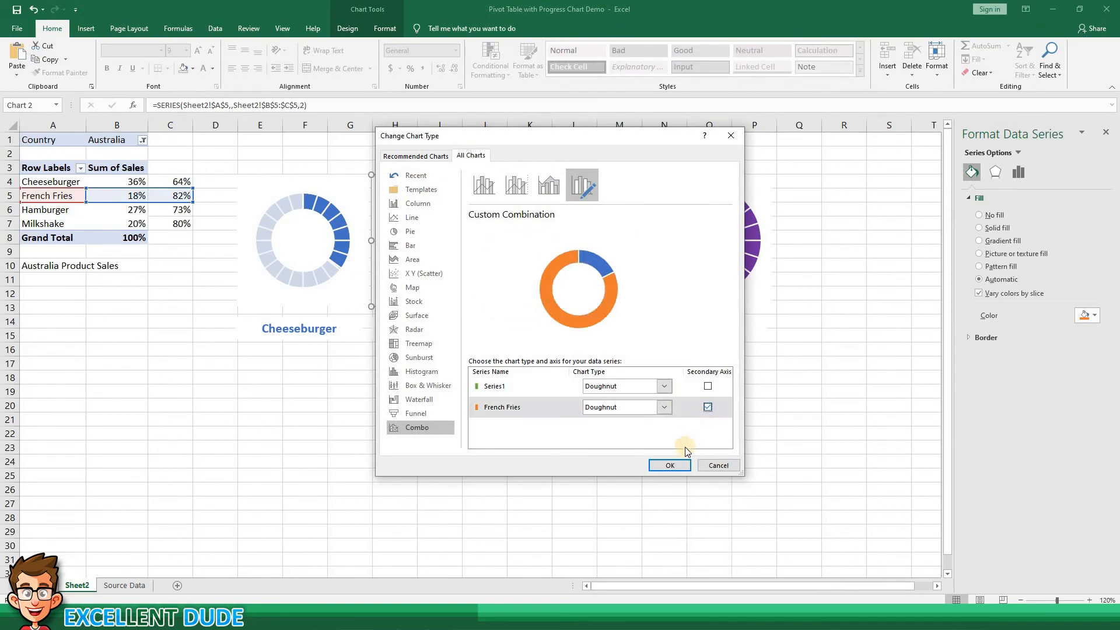
pyautogui.click(676, 464)
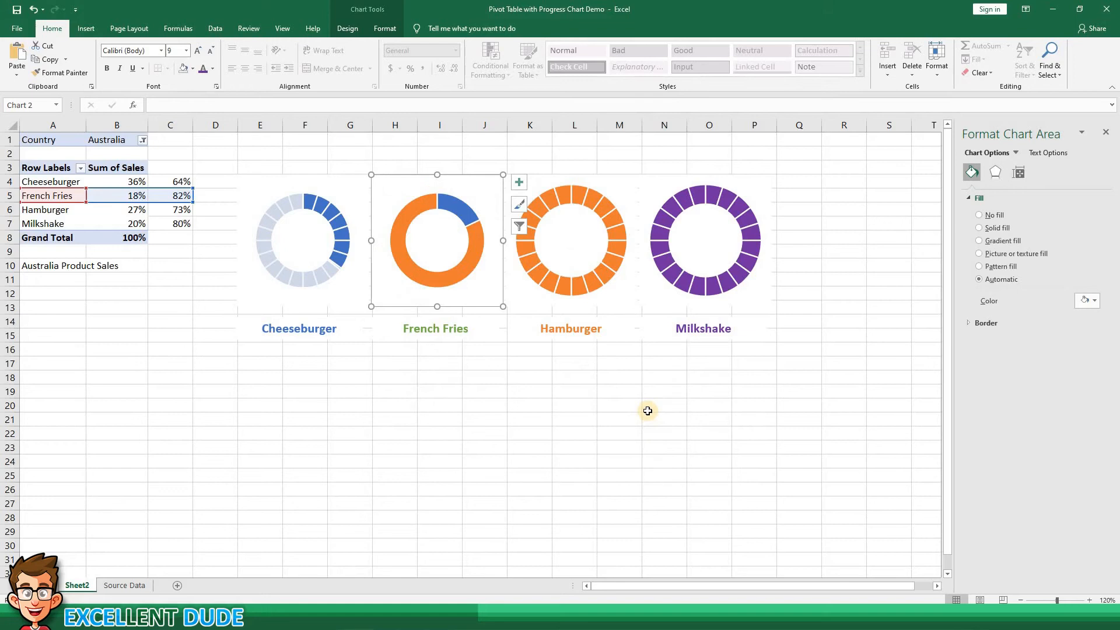
# - Set the blue slice of the overlaying French Fries ring to no fill
pyautogui.click(465, 216)
pyautogui.click(465, 216)
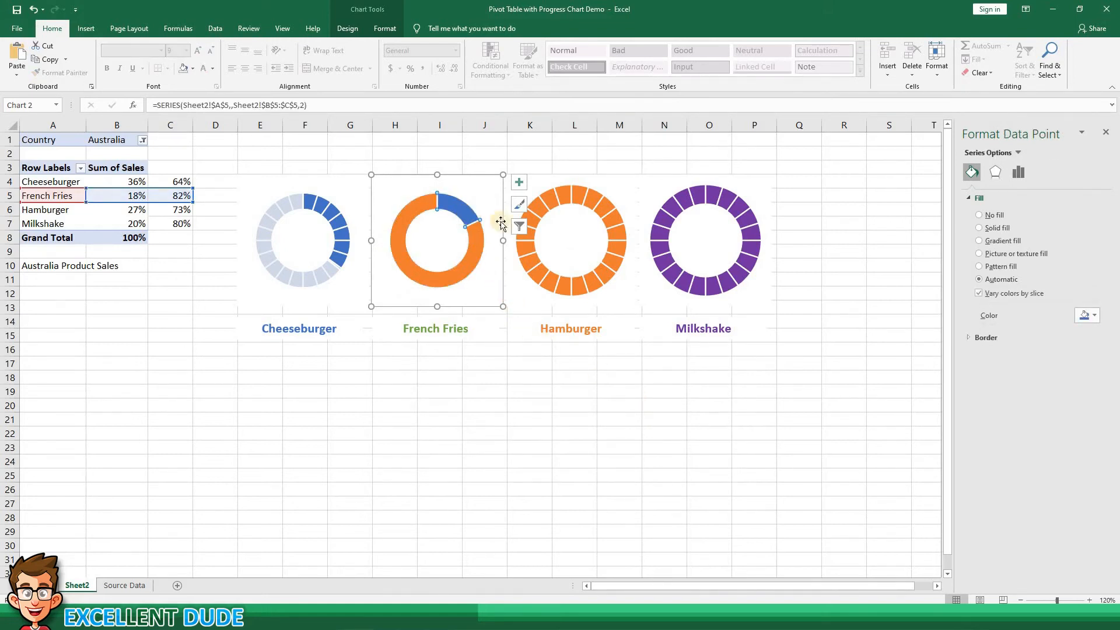
pyautogui.click(979, 215)
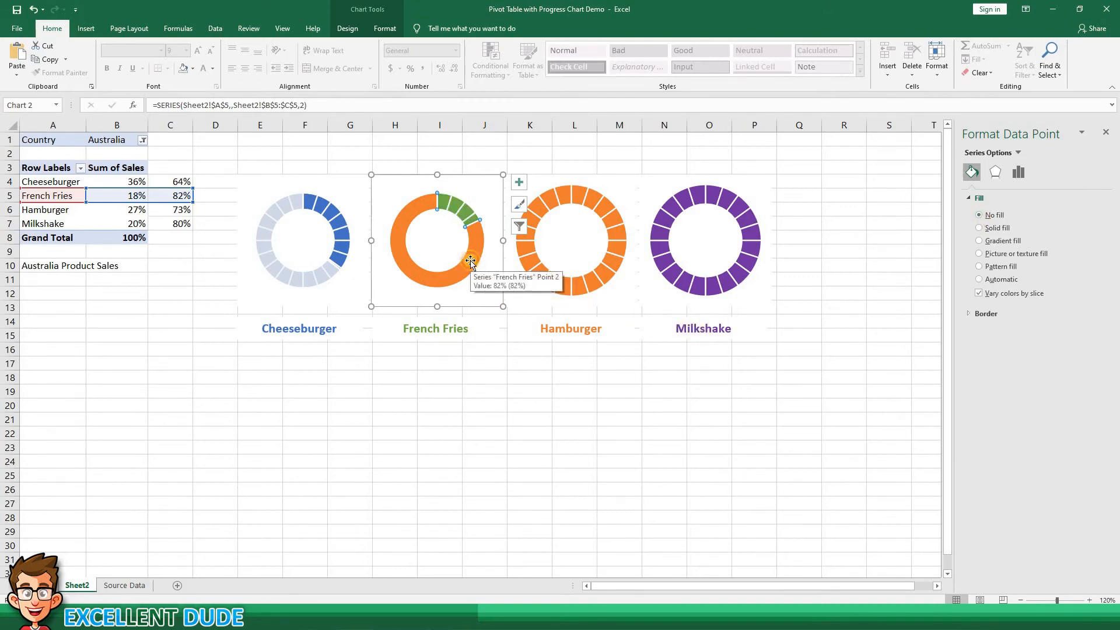
# - Fill the orange slice of the overlaying French Fries ring with the lightest gray shade of white at 20% transparency
pyautogui.hotkey('ctrl', 'z')
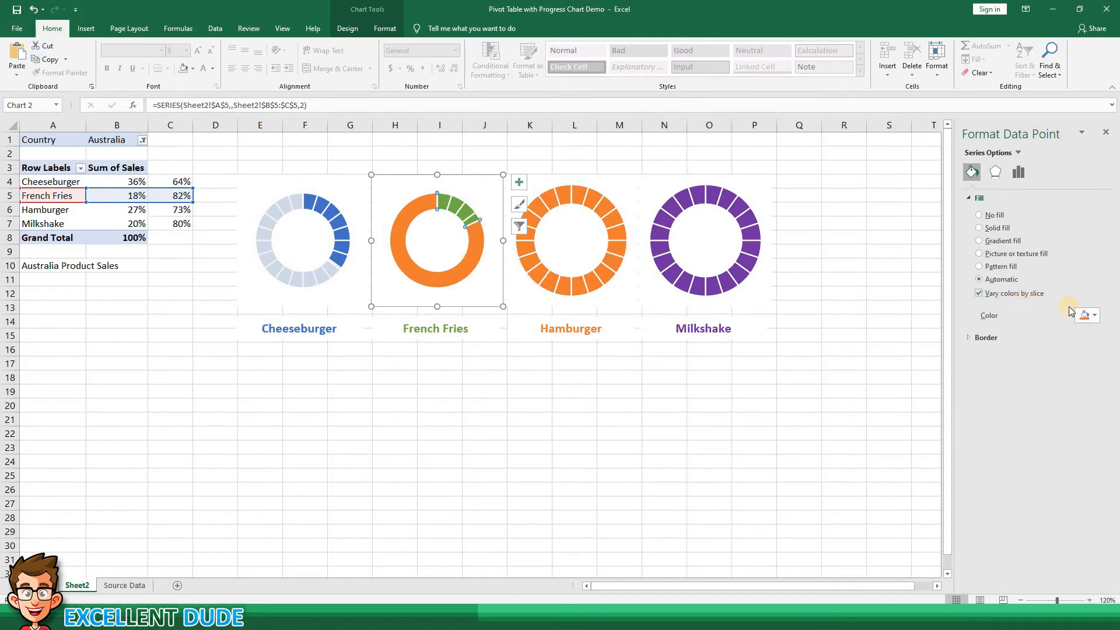
pyautogui.click(1094, 316)
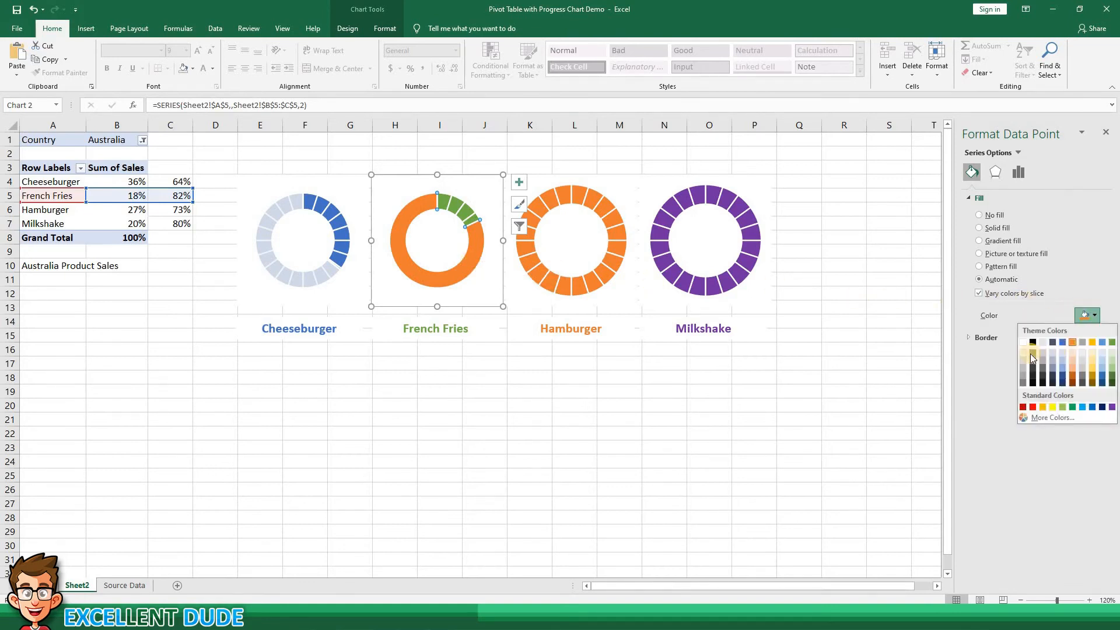
pyautogui.click(1023, 354)
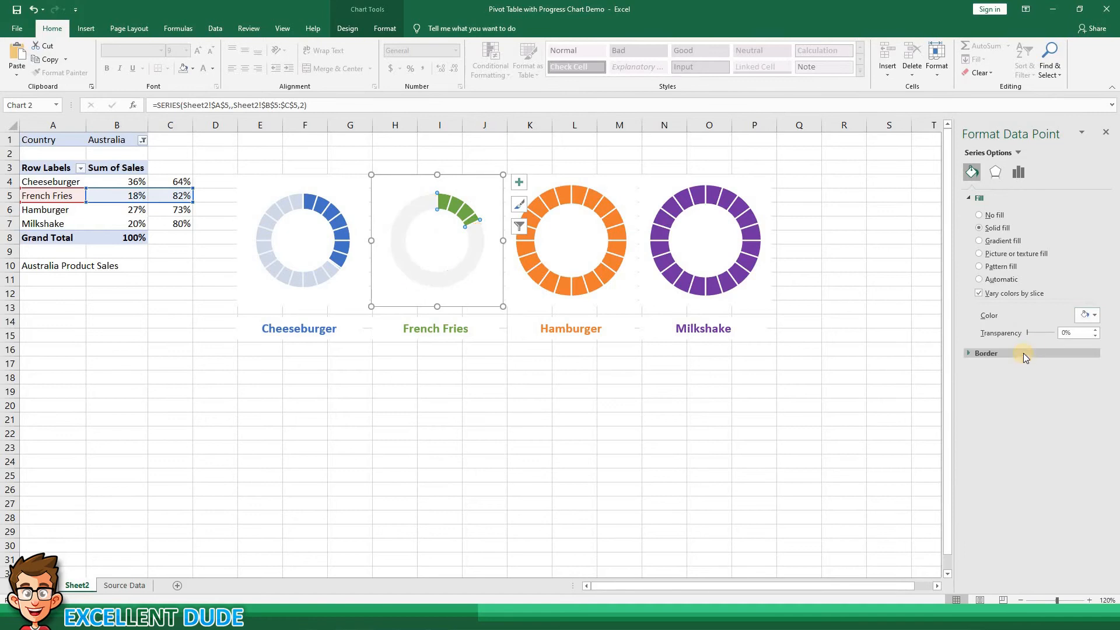
pyautogui.doubleClick(1064, 333)
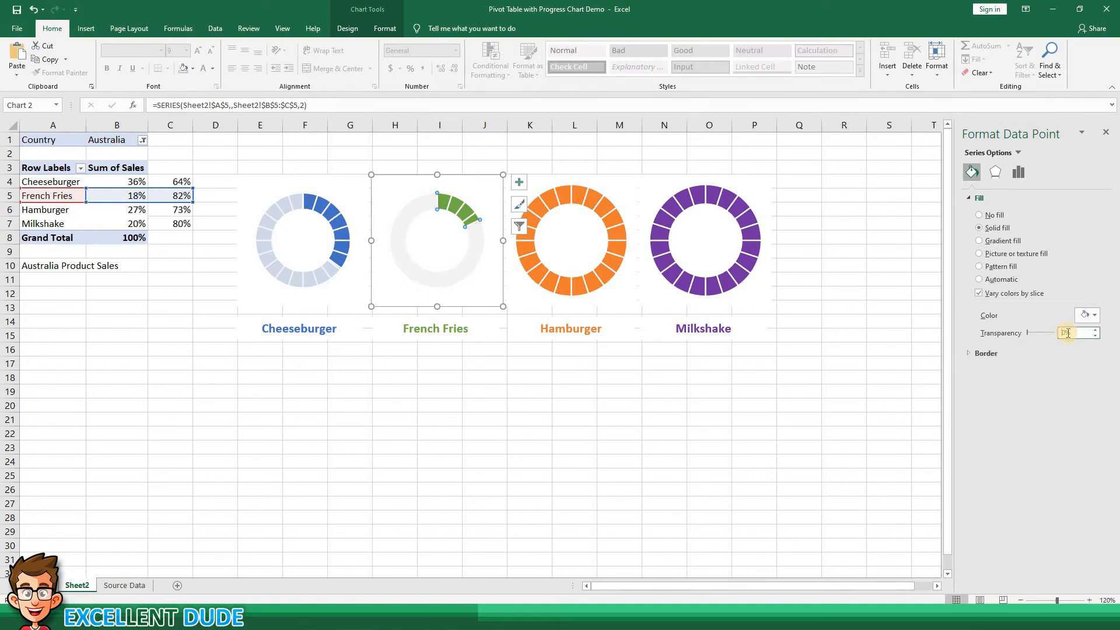
pyautogui.write('20')
pyautogui.press('Return')
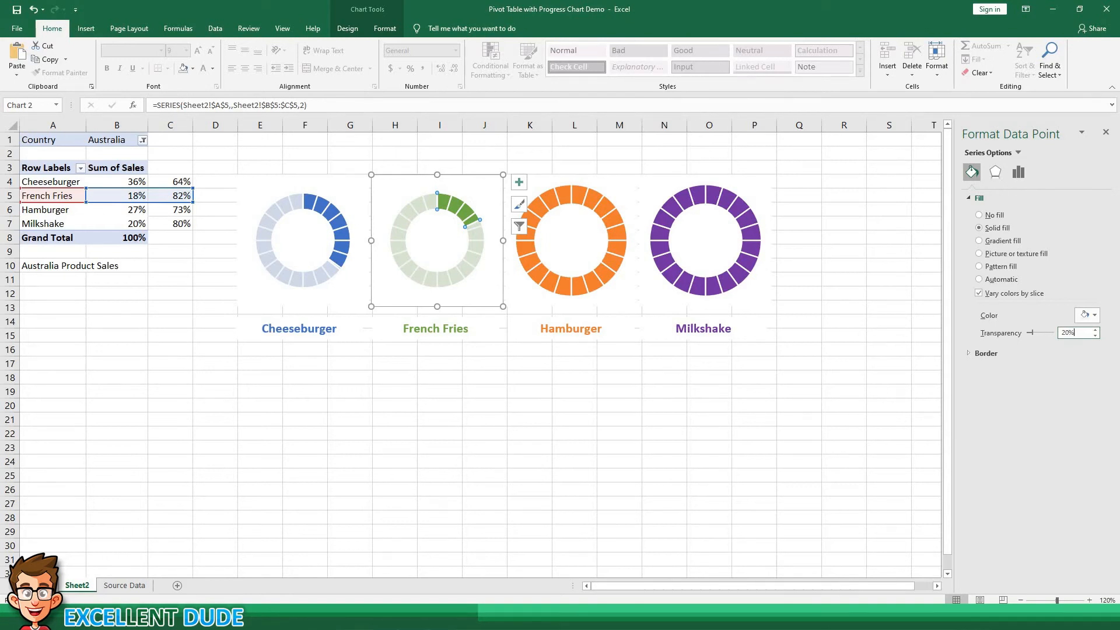
pyautogui.press('Return')
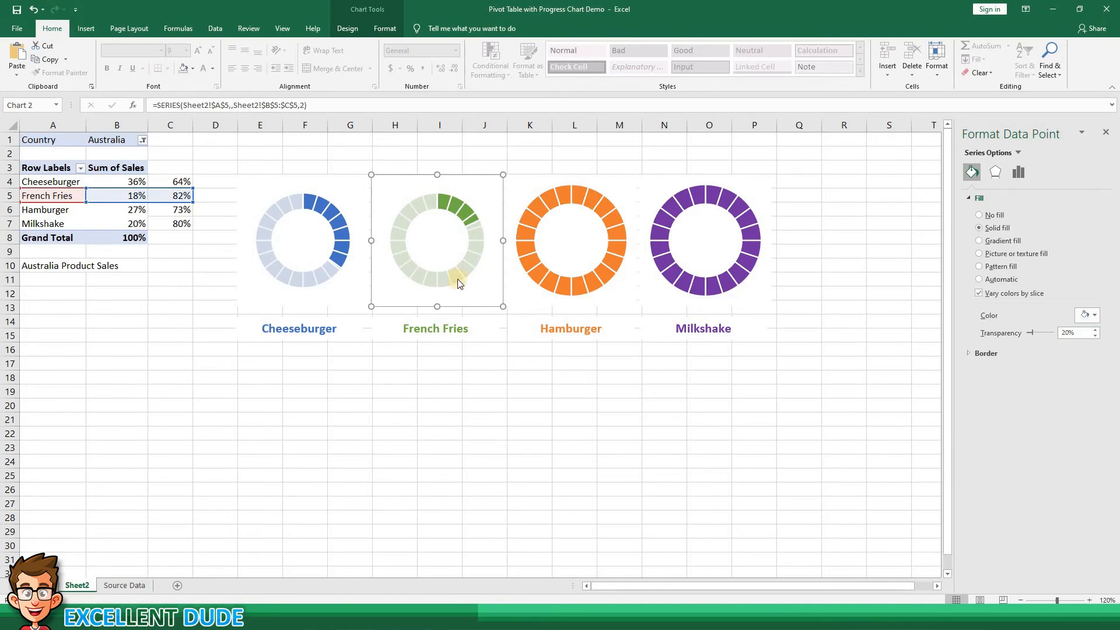
# - Add a data series to the Hamburger chart with its name from cell A6 and its values from B6:C6
pyautogui.click(581, 289)
pyautogui.rightClick(616, 250)
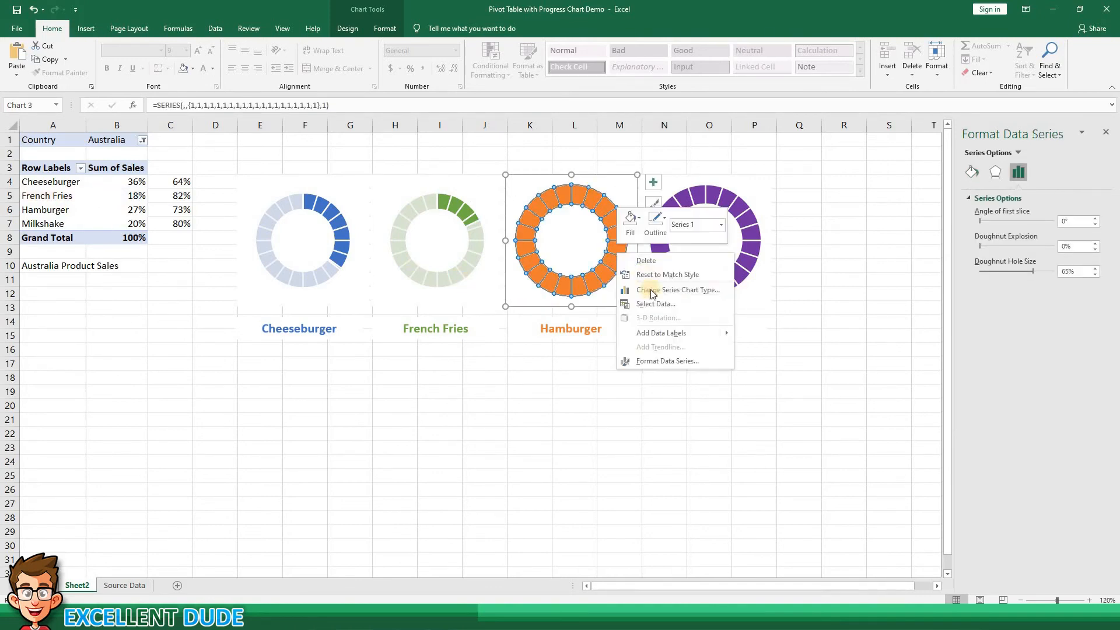
pyautogui.click(656, 303)
pyautogui.click(467, 311)
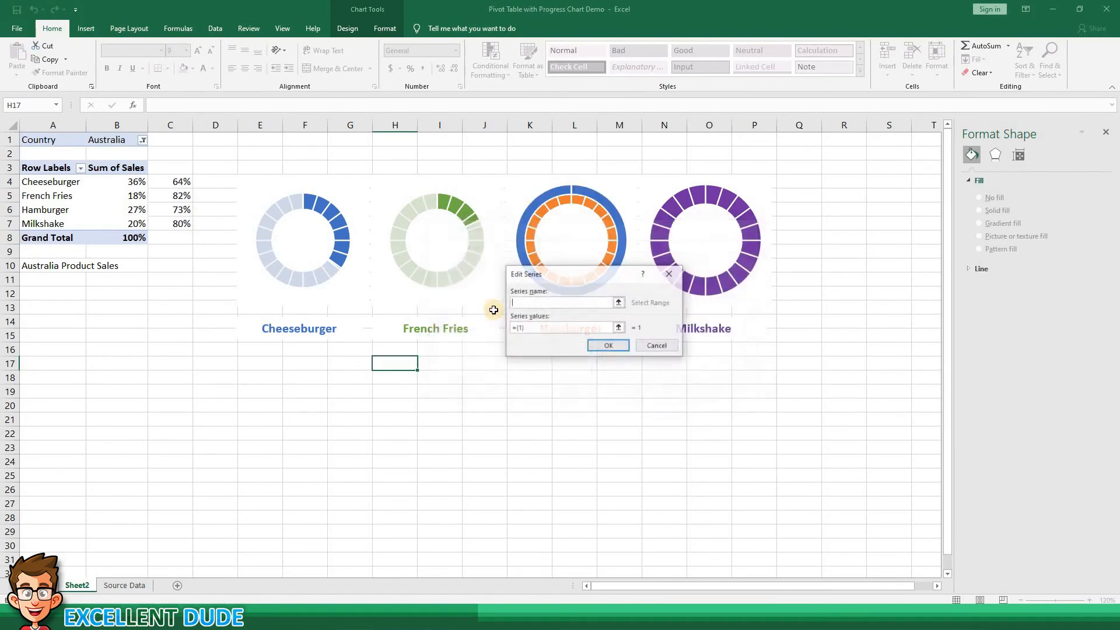
pyautogui.click(52, 213)
pyautogui.moveTo(528, 328); pyautogui.dragTo(506, 328)
pyautogui.press('BackSpace')
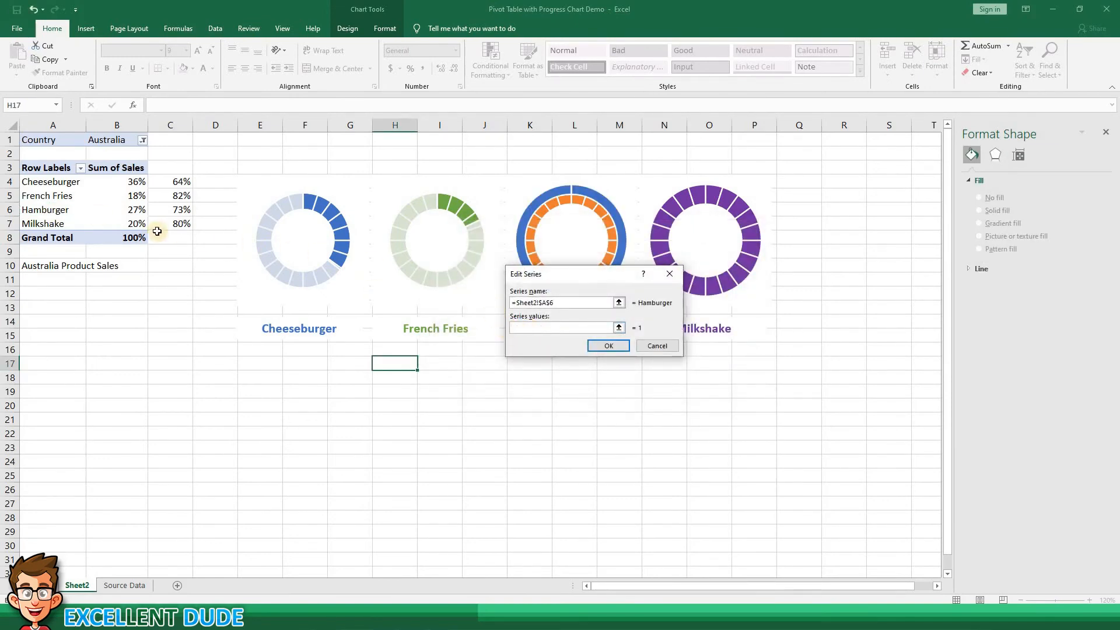
pyautogui.click(175, 210)
pyautogui.click(608, 345)
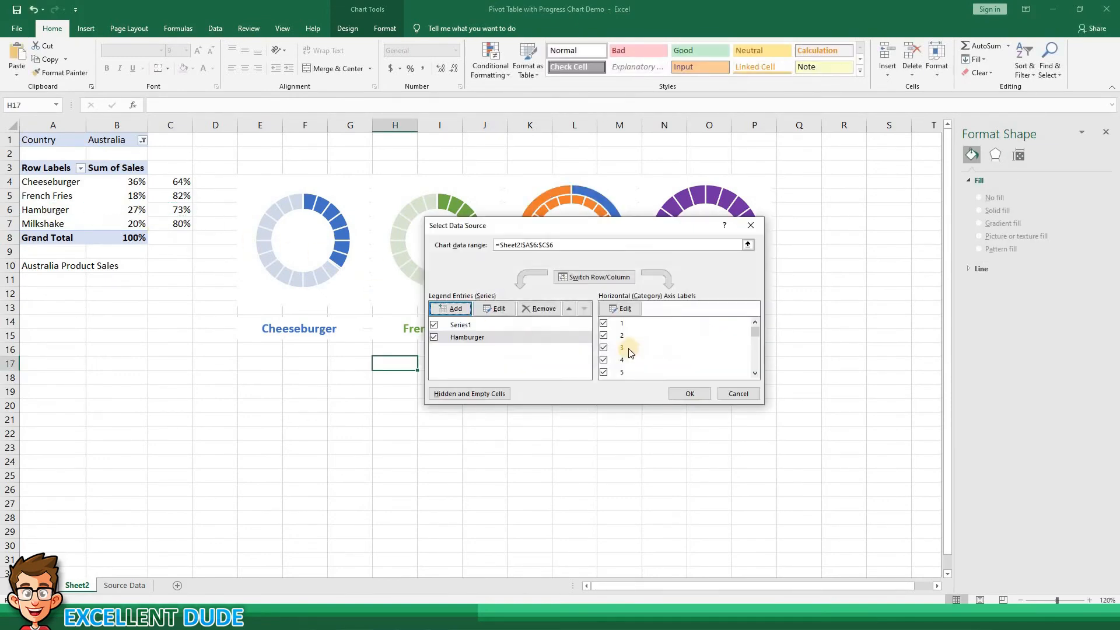
pyautogui.click(684, 391)
# - Plot the new Hamburger series on the secondary axis, keeping both series as doughnuts
pyautogui.rightClick(622, 233)
pyautogui.click(659, 267)
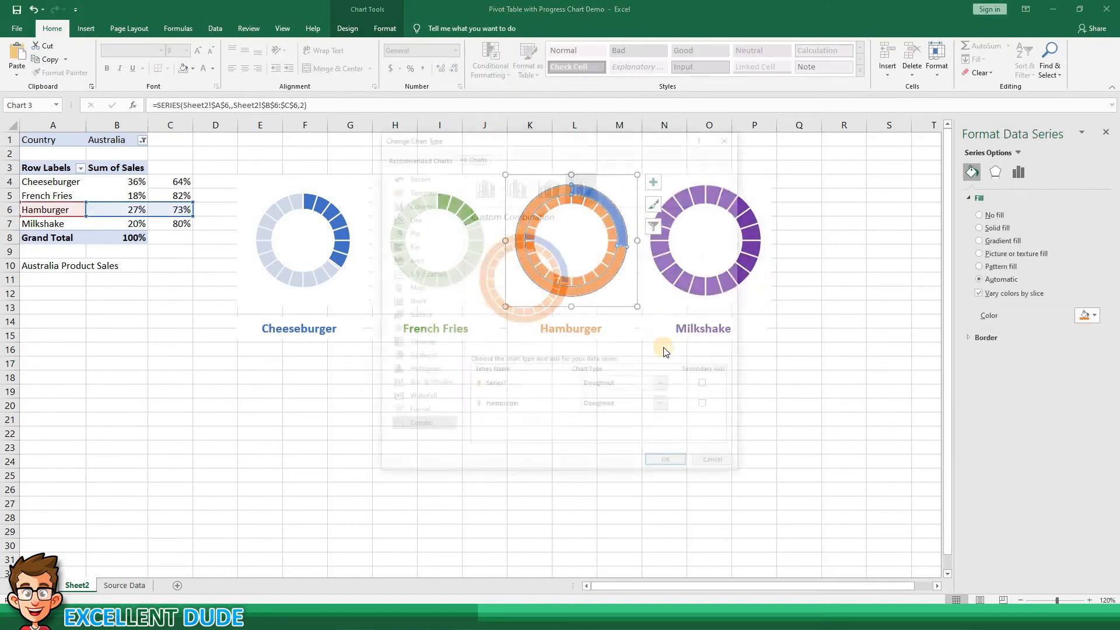
pyautogui.click(703, 409)
pyautogui.click(671, 461)
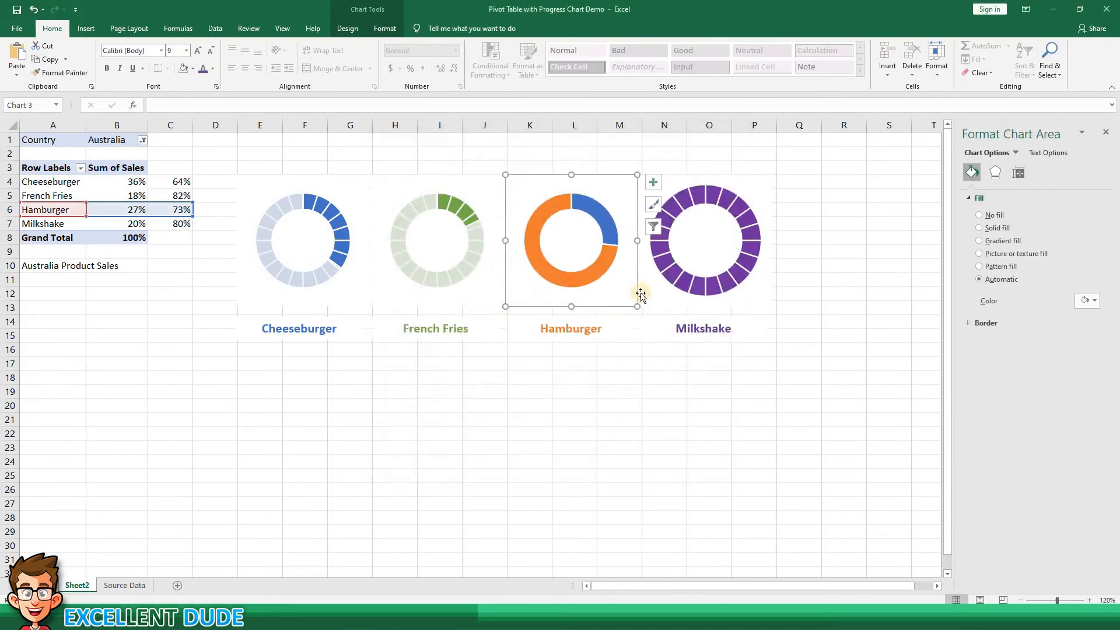
# - Set the blue slice of the overlaying Hamburger ring to no fill
pyautogui.click(610, 232)
pyautogui.click(611, 231)
pyautogui.click(978, 214)
# - Fill the remaining slice of the overlaying Hamburger ring with the lightest gray shade of white at 20% transparency
pyautogui.click(978, 227)
pyautogui.click(1088, 315)
pyautogui.click(1031, 350)
pyautogui.click(1064, 332)
pyautogui.write('80')
pyautogui.press('Return')
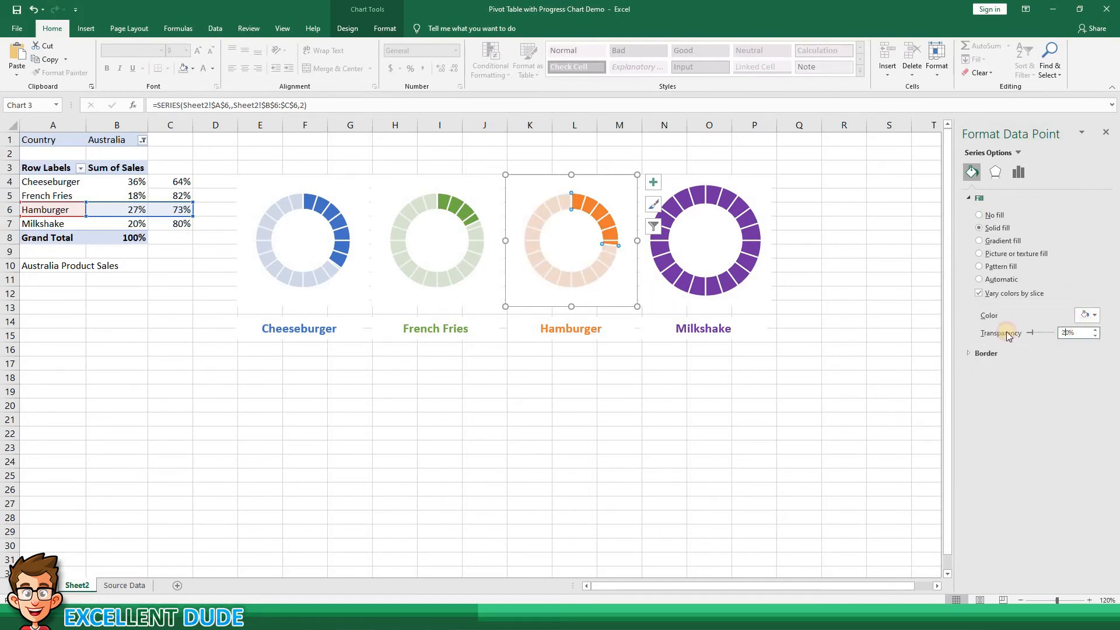
# - Add a data series to the Milkshake chart with its name from cell A7 and its values from B7:C7
pyautogui.click(751, 257)
pyautogui.rightClick(750, 256)
pyautogui.click(787, 303)
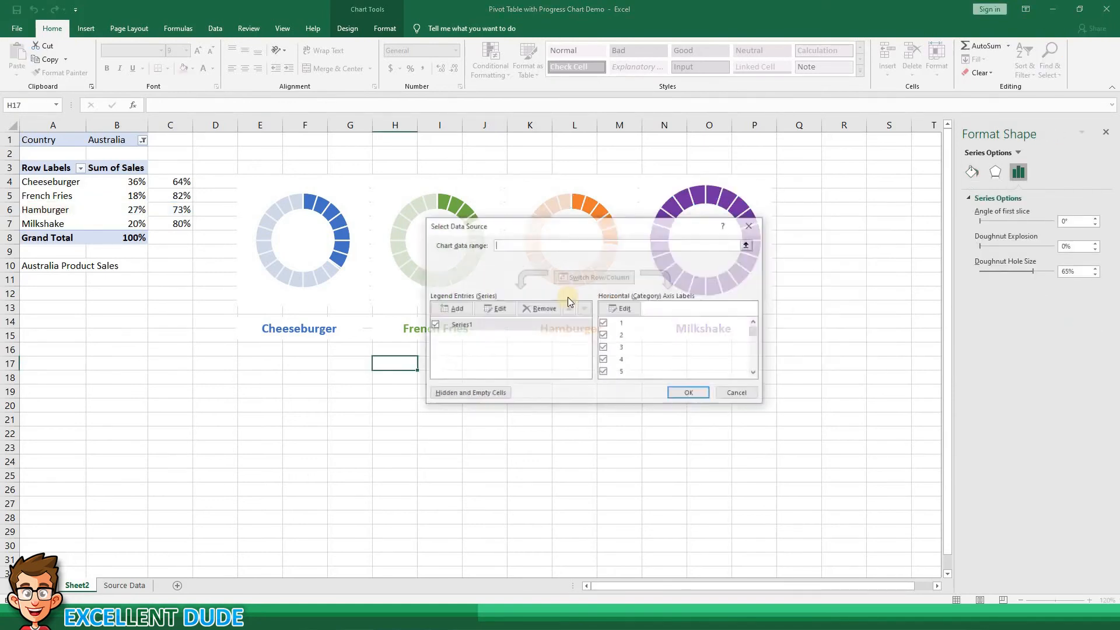
pyautogui.click(459, 371)
pyautogui.click(61, 221)
pyautogui.moveTo(531, 329); pyautogui.dragTo(504, 329)
pyautogui.press('BackSpace')
pyautogui.moveTo(140, 224); pyautogui.dragTo(178, 224)
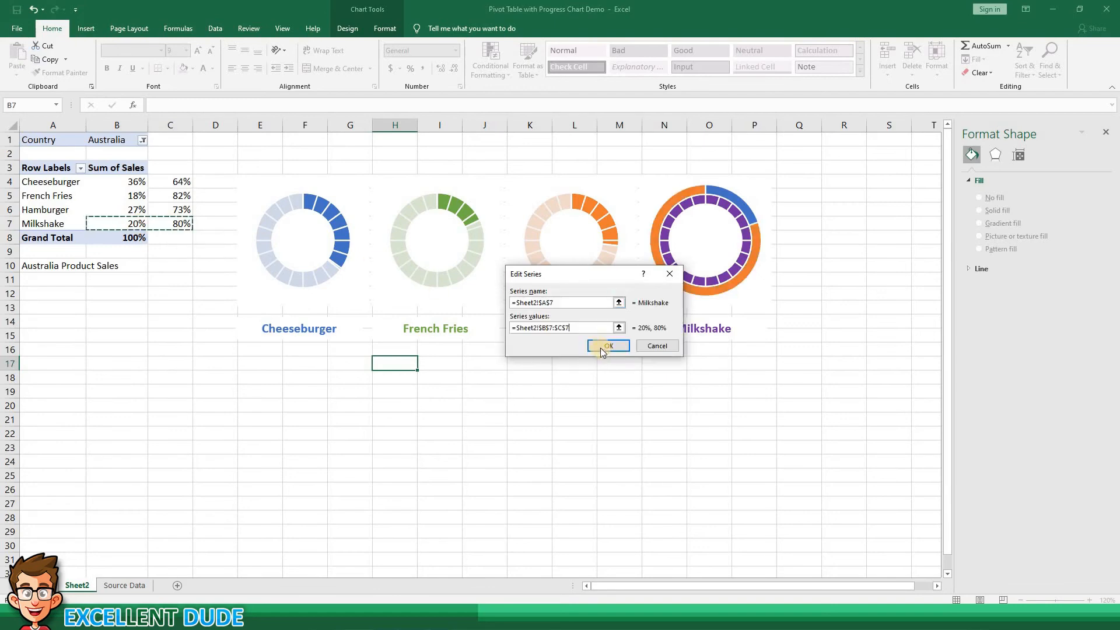
pyautogui.click(607, 347)
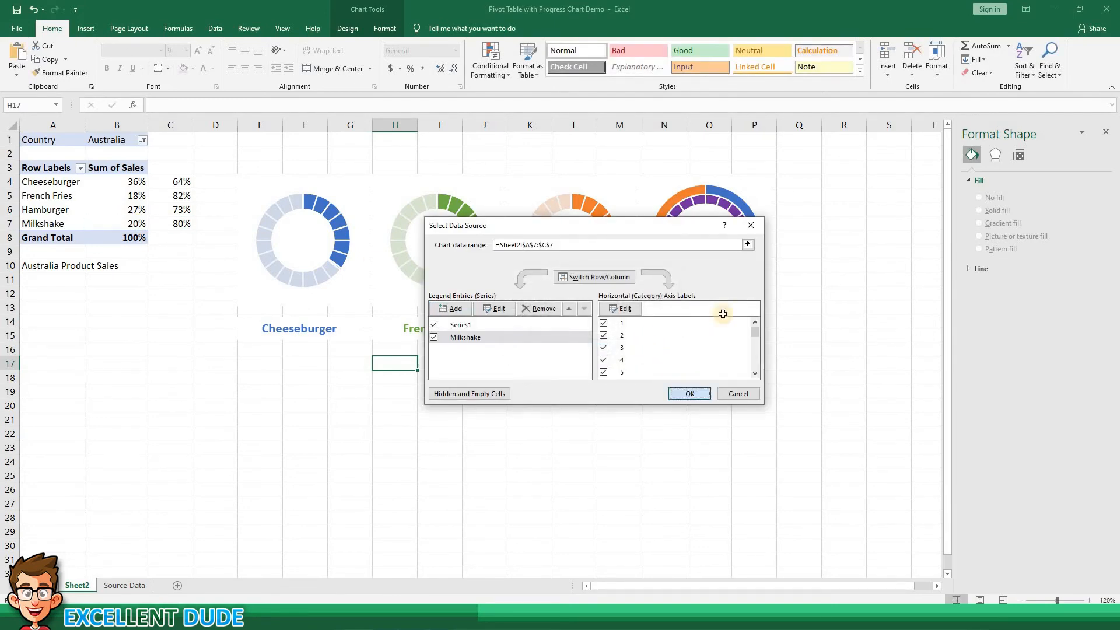
pyautogui.click(685, 392)
# - Plot the new Milkshake series on the secondary axis, keeping both series as doughnuts
pyautogui.click(755, 244)
pyautogui.rightClick(756, 244)
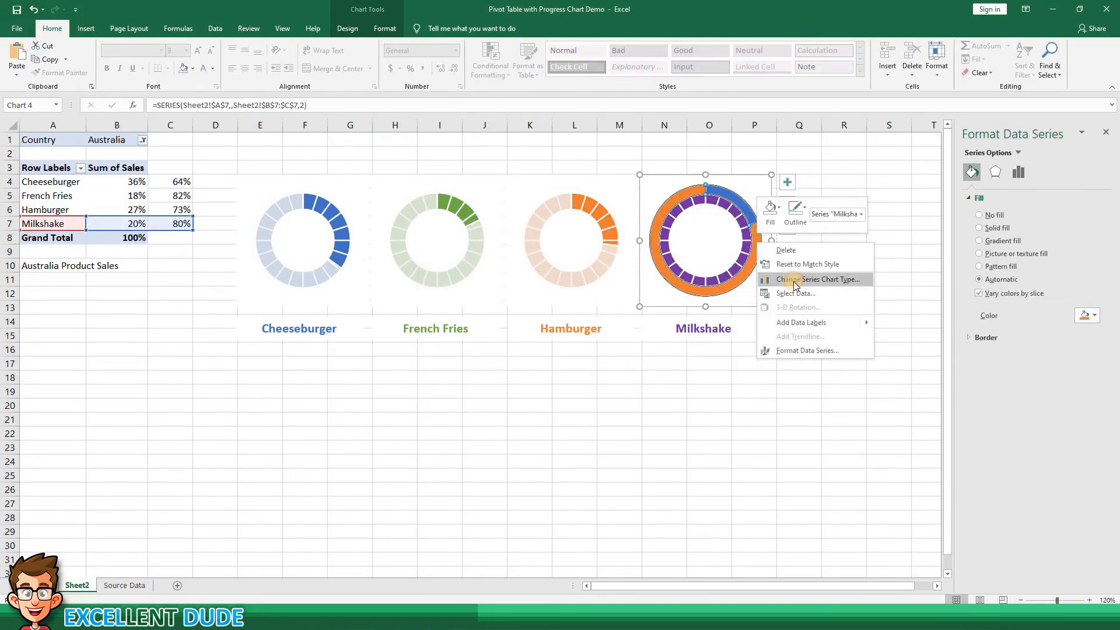
pyautogui.click(793, 281)
pyautogui.click(708, 407)
pyautogui.click(669, 464)
# - In the overlaying Milkshake ring, set the blue slice to no fill and the orange slice to the lightest gray shade of white at 20% transparency
pyautogui.click(732, 211)
pyautogui.click(731, 211)
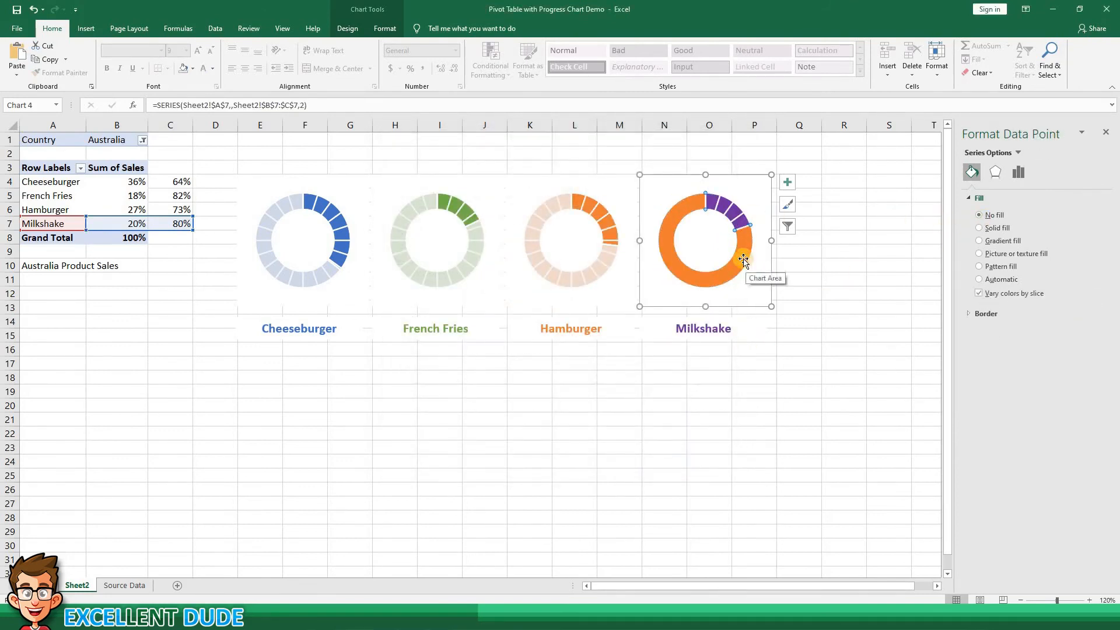
pyautogui.click(1086, 315)
pyautogui.click(1022, 352)
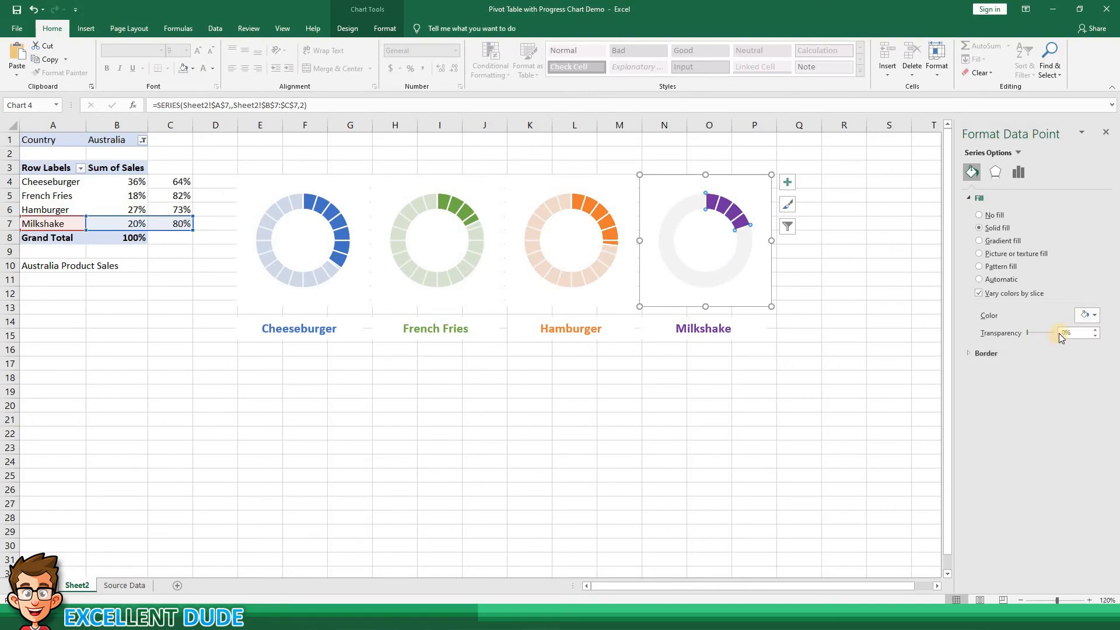
pyautogui.click(1067, 334)
pyautogui.write('20')
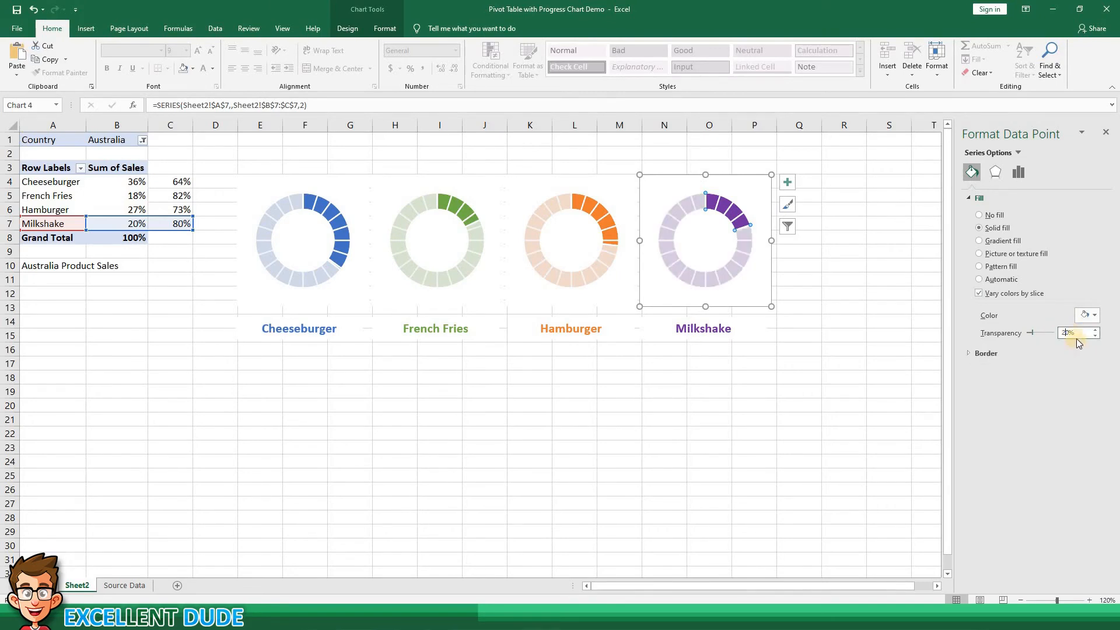
pyautogui.click(465, 368)
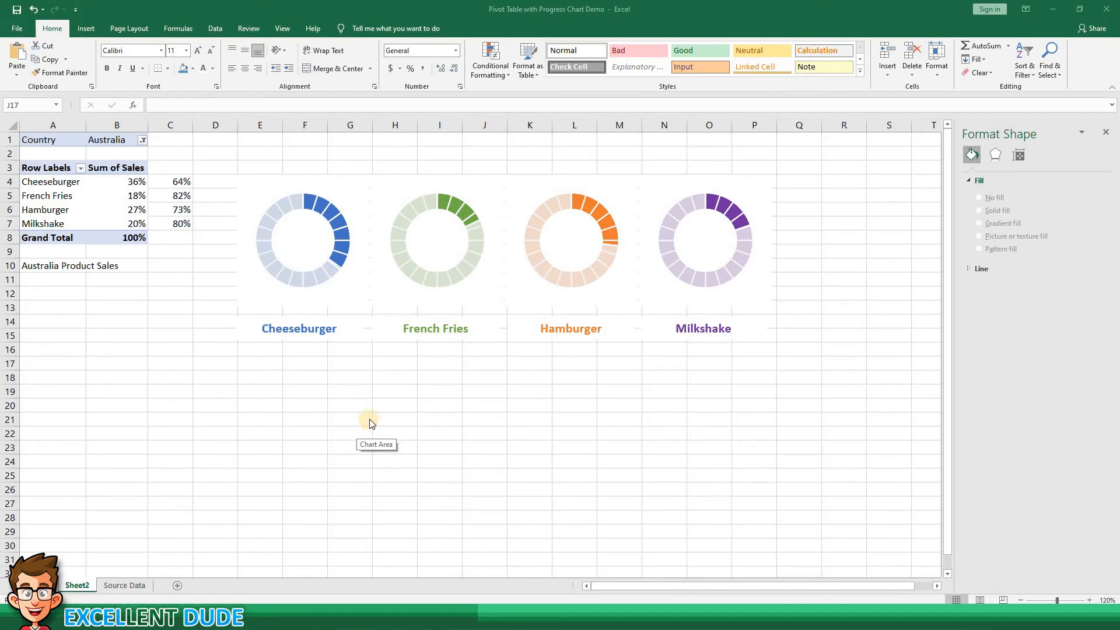
# - Filter the PivotTable's Country field to Canada to test the progress charts
pyautogui.click(142, 140)
pyautogui.click(44, 190)
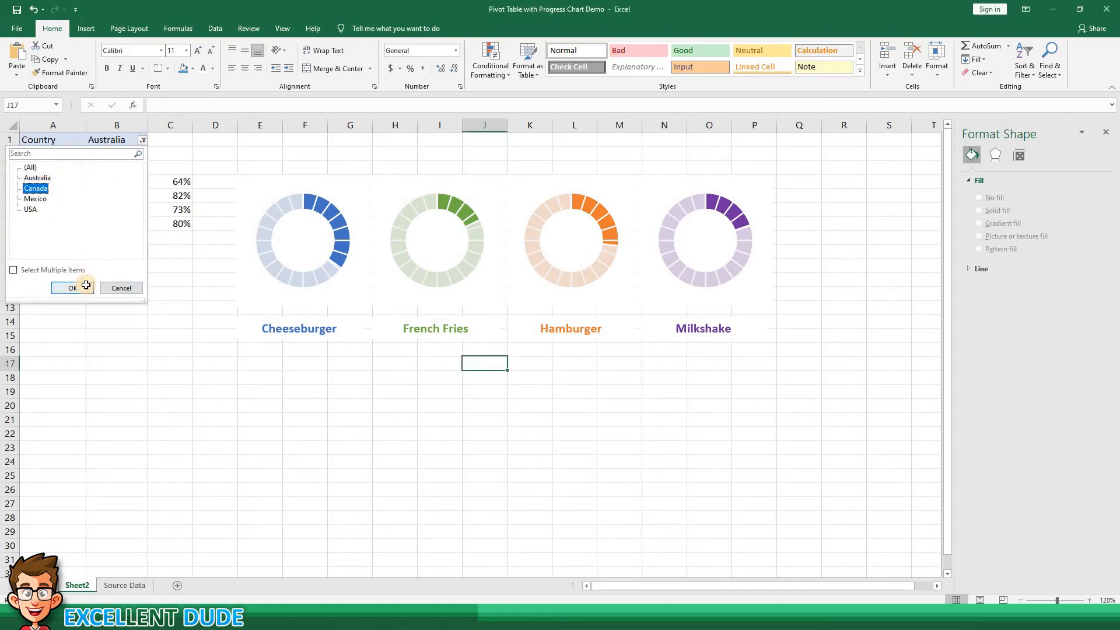
pyautogui.click(85, 286)
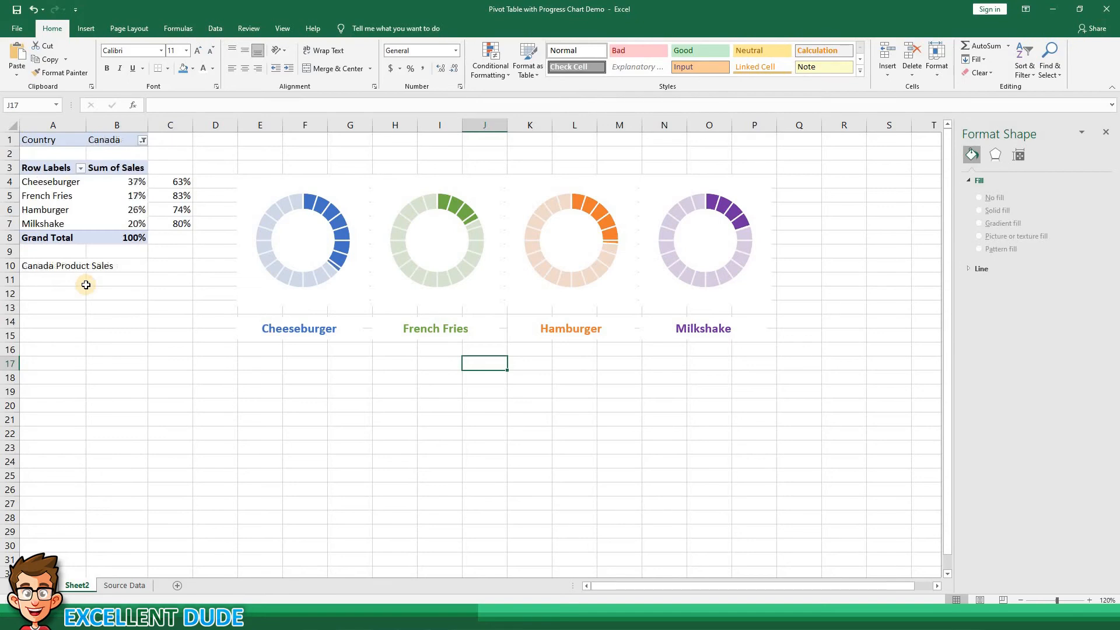
# - Switch the PivotTable's Country filter to Mexico
pyautogui.click(142, 140)
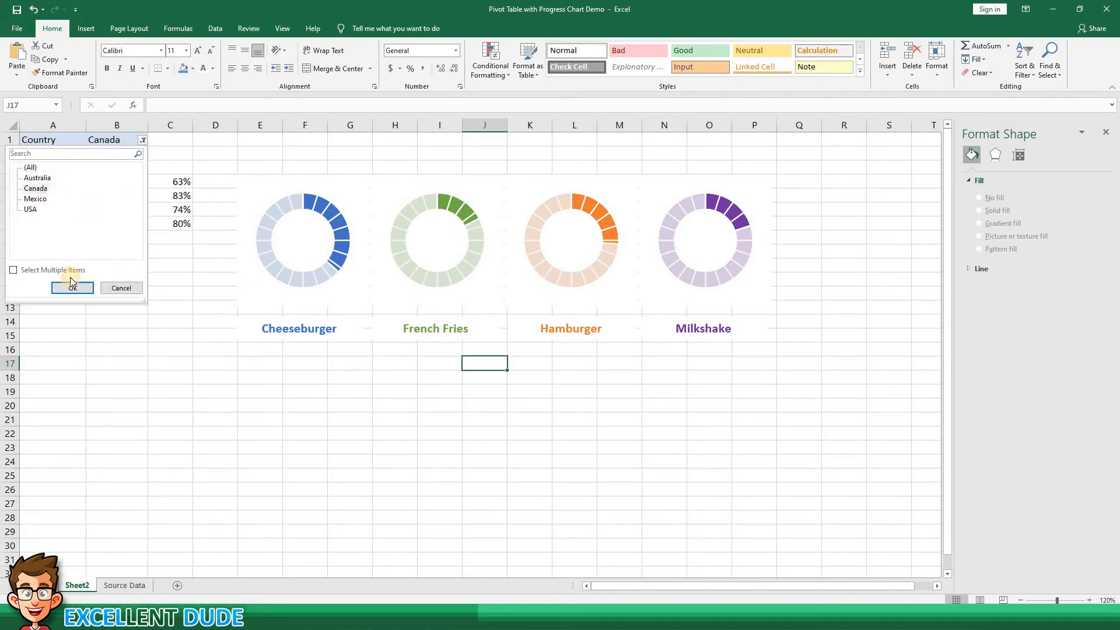
pyautogui.click(35, 198)
pyautogui.click(72, 288)
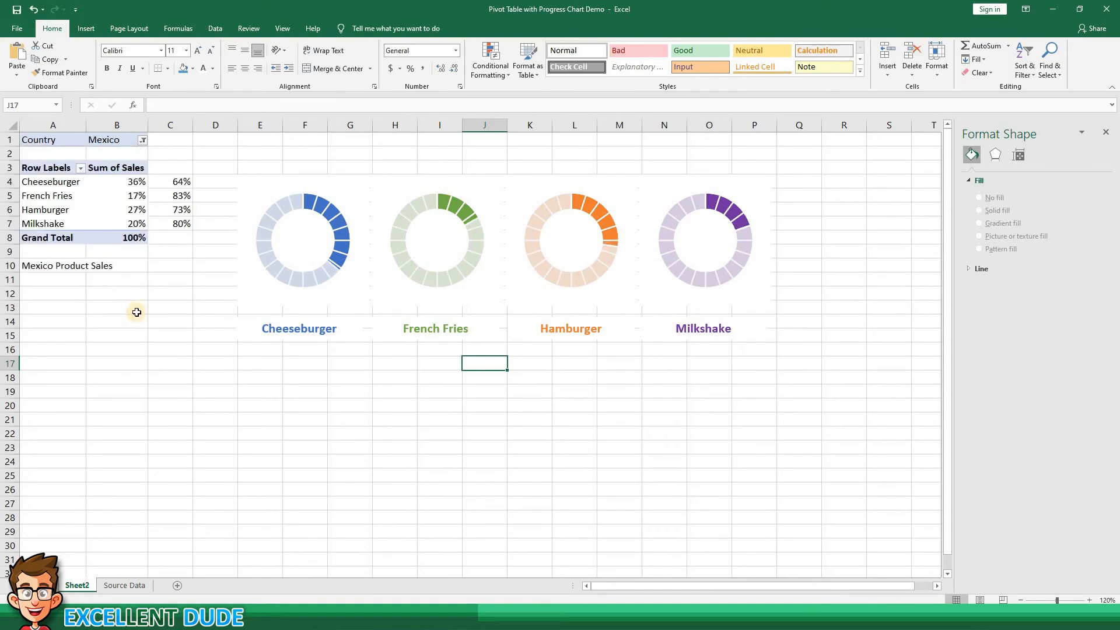
# - Insert a text box about 1.7 cm wide and 0.9 cm high below the Cheeseburger label and link it to cell B4
pyautogui.click(161, 314)
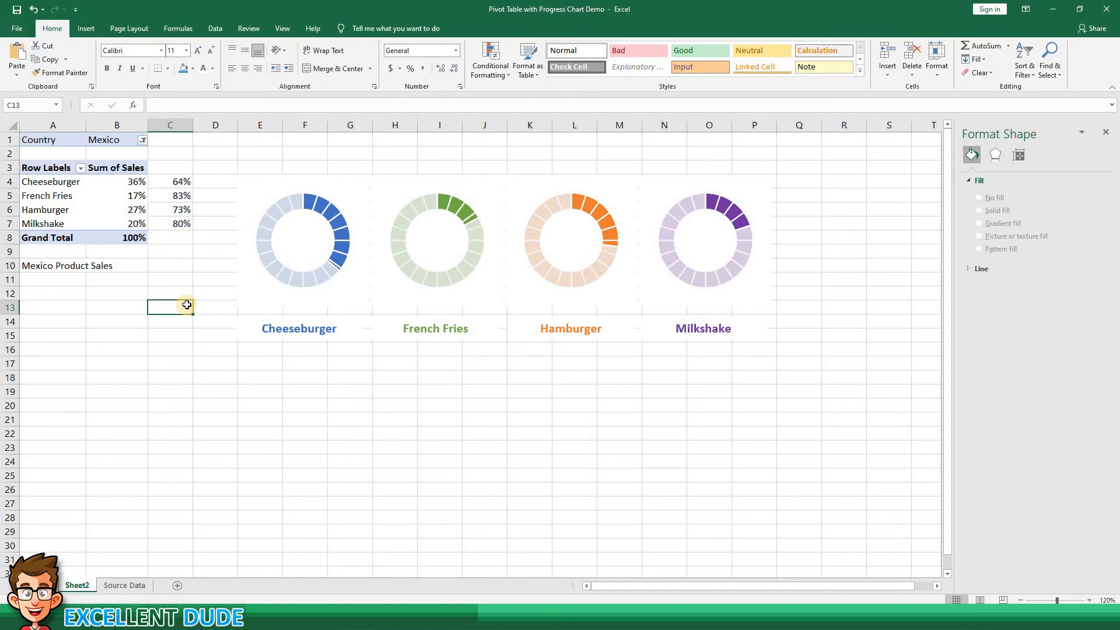
pyautogui.click(83, 35)
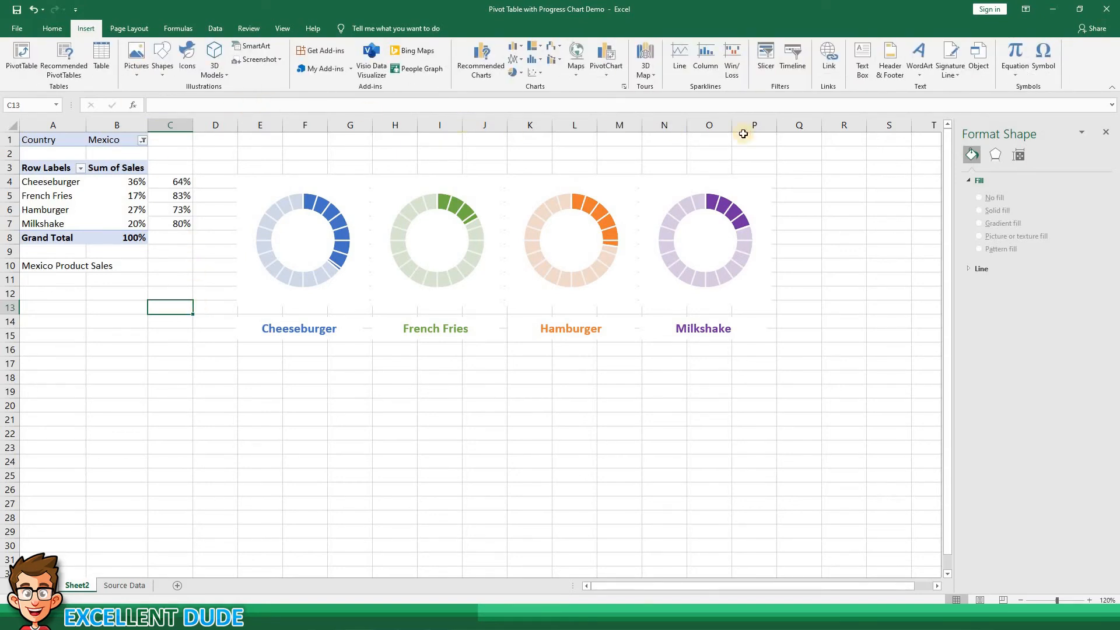
pyautogui.click(862, 63)
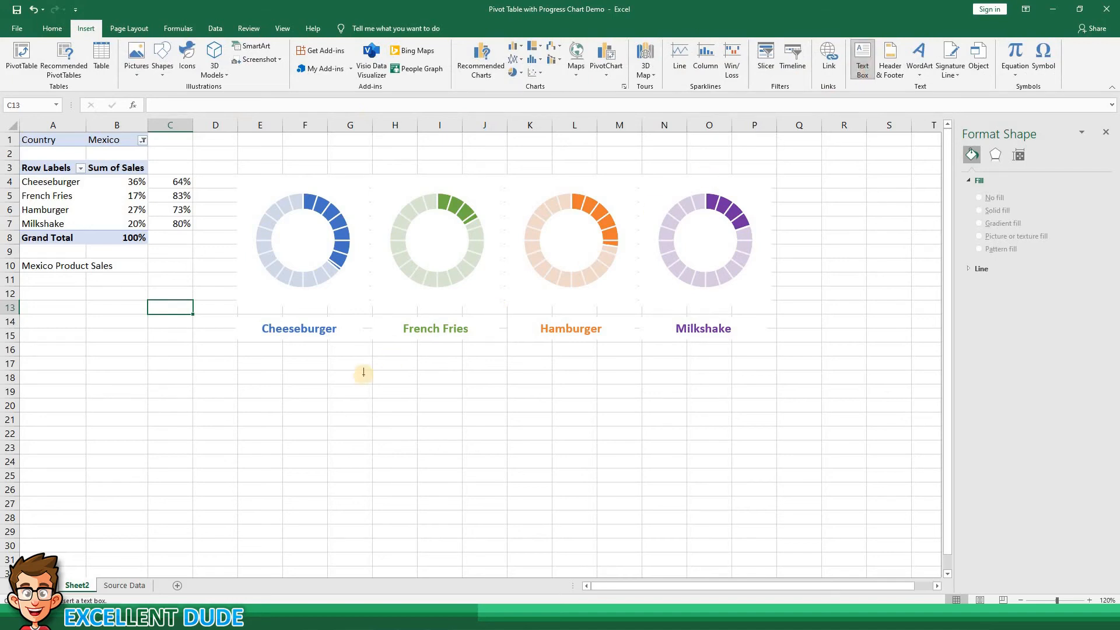
pyautogui.moveTo(239, 348)
pyautogui.mouseDown()
pyautogui.moveTo(303, 367)
pyautogui.moveTo(366, 367)
pyautogui.moveTo(283, 361)
pyautogui.moveTo(268, 349)
pyautogui.moveTo(316, 350)
pyautogui.mouseUp()
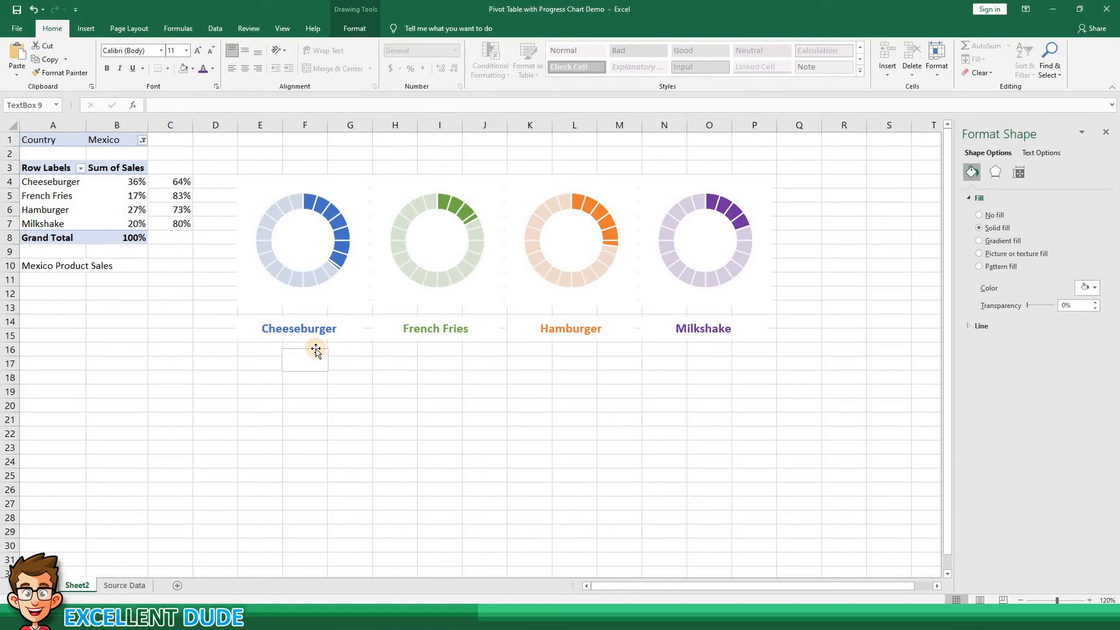
pyautogui.click(204, 105)
pyautogui.write('=b4')
pyautogui.press('Return')
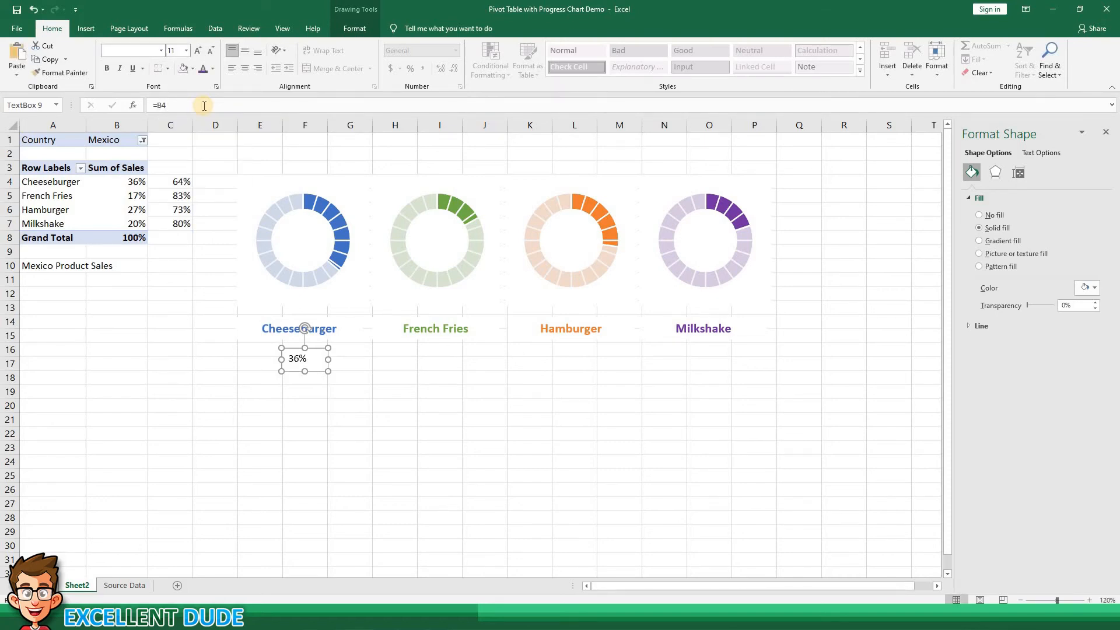
pyautogui.click(325, 385)
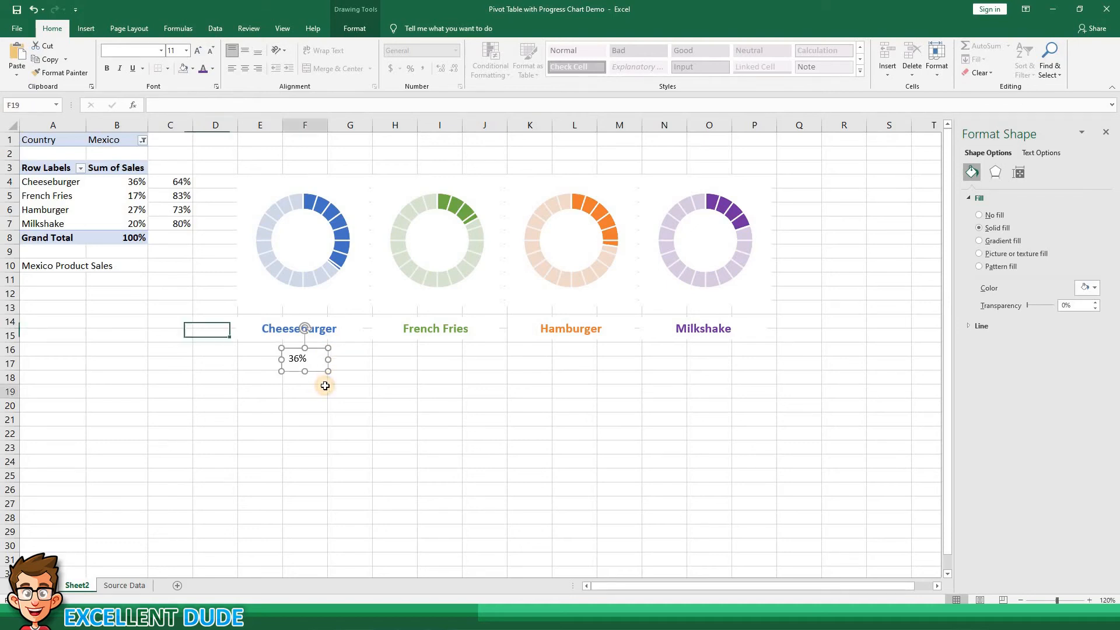
# - Copy the Cheeseburger percentage text box and paste one copy each below the French Fries, Hamburger and Milkshake labels
pyautogui.click(323, 350)
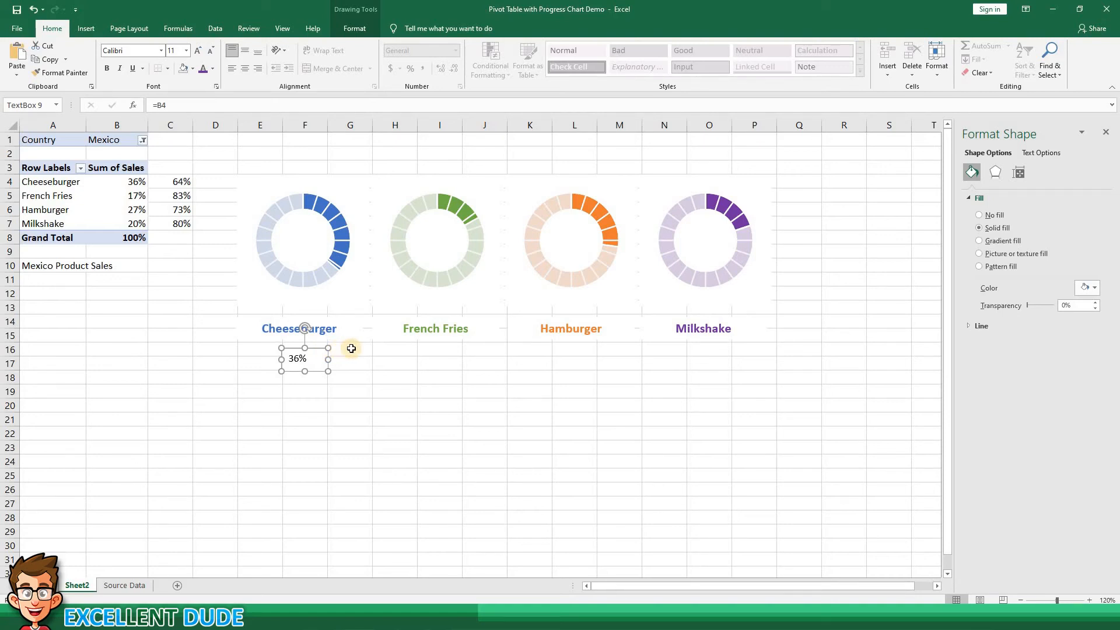
pyautogui.click(421, 353)
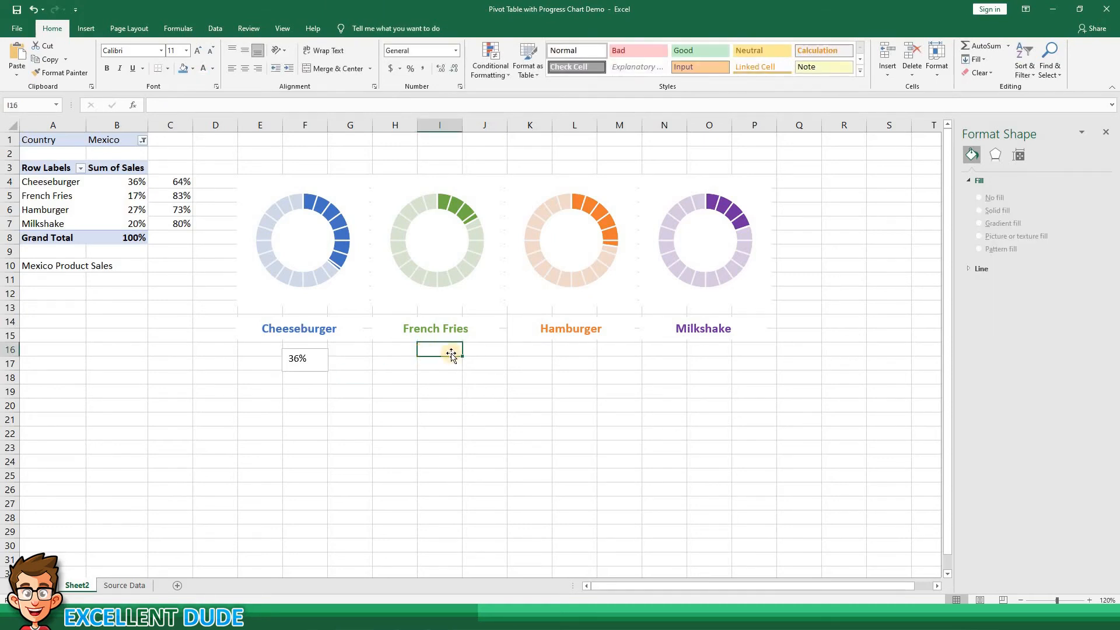
pyautogui.hotkey('ctrl', 'v')
pyautogui.click(577, 350)
pyautogui.hotkey('ctrl', 'v')
pyautogui.click(700, 349)
pyautogui.hotkey('ctrl', 'v')
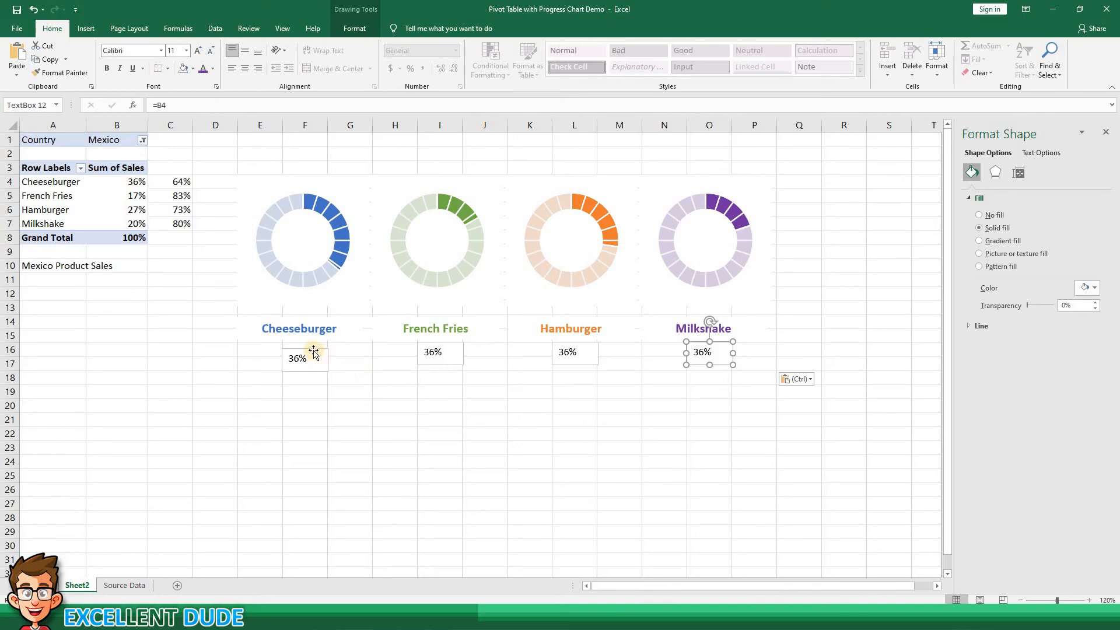
# - Reposition the Cheeseburger and French Fries percentage boxes so they sit centered under their labels, level with the other boxes
pyautogui.moveTo(313, 350); pyautogui.dragTo(304, 343)
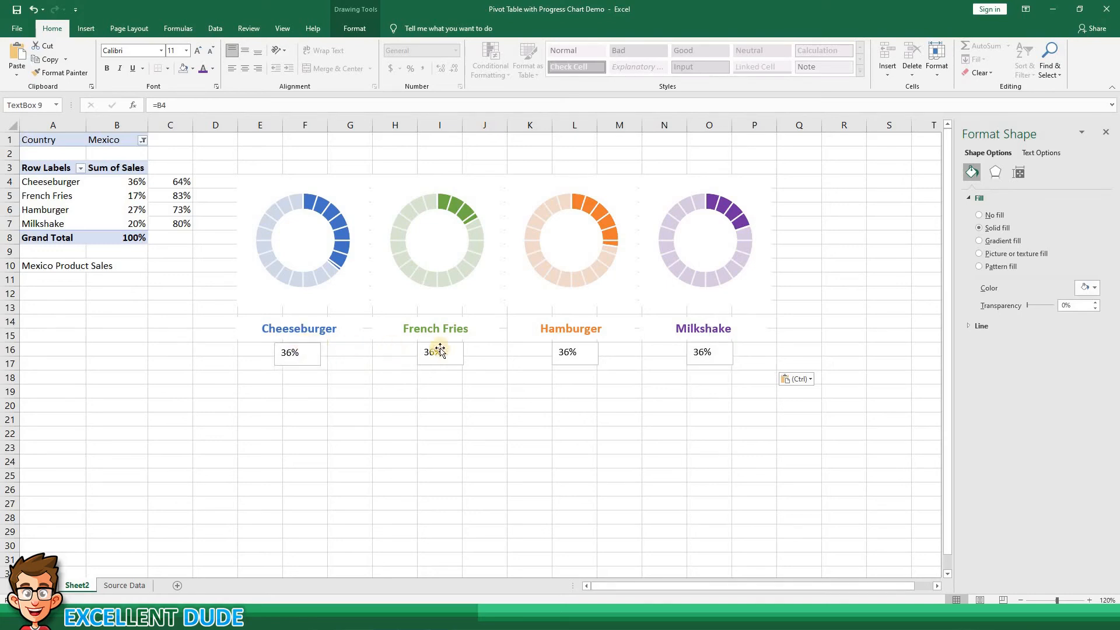
pyautogui.moveTo(443, 345); pyautogui.dragTo(439, 345)
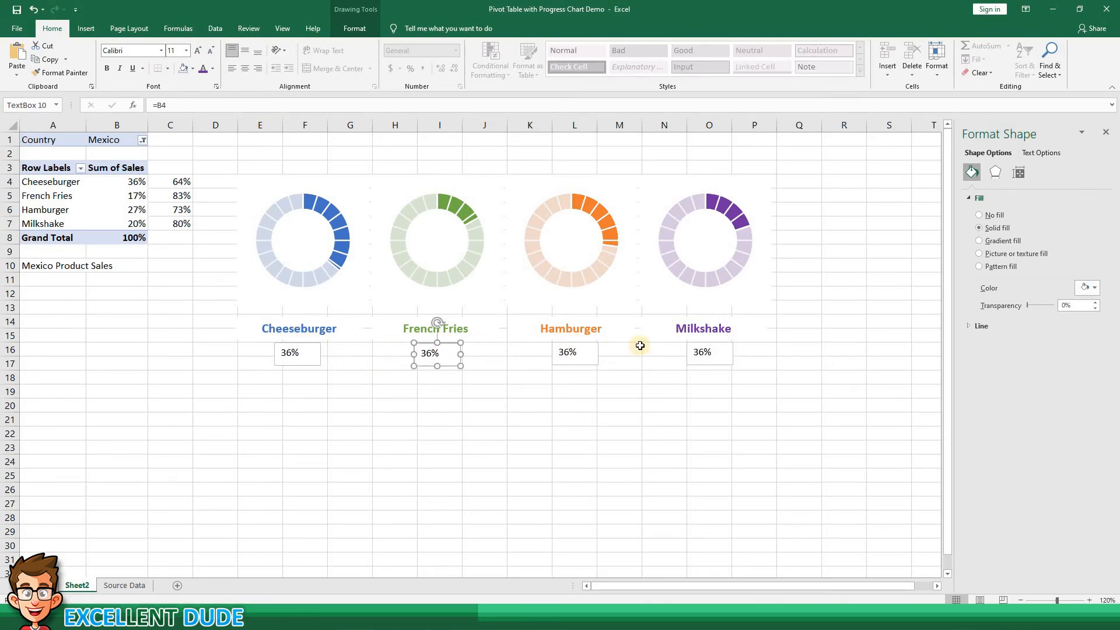
pyautogui.click(486, 380)
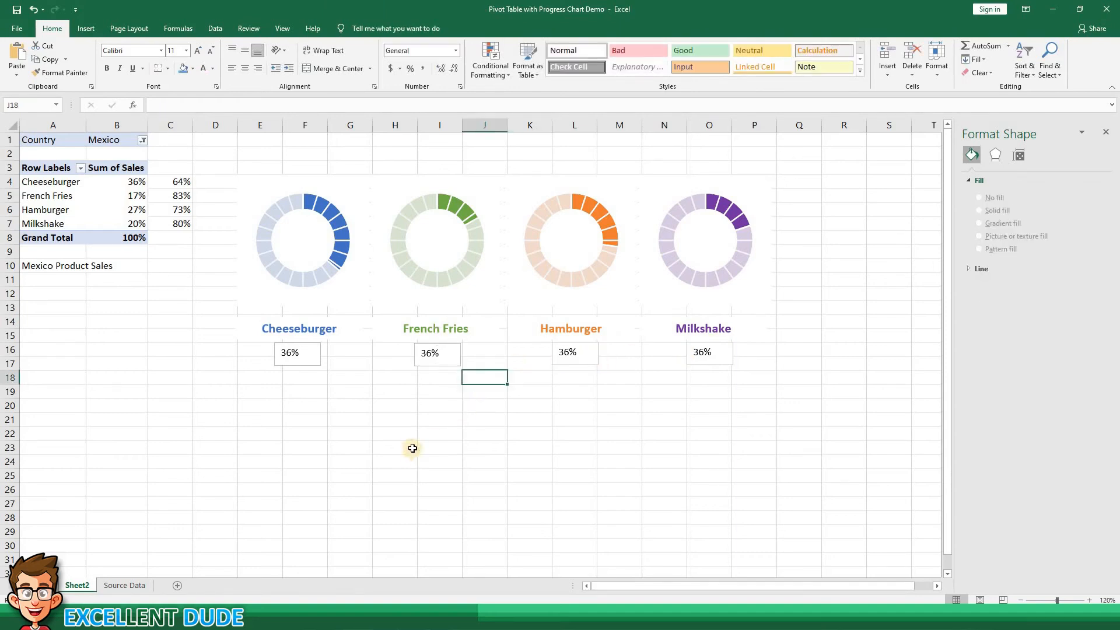
# - Link the percentage text box under French Fries to cell B5
pyautogui.click(442, 347)
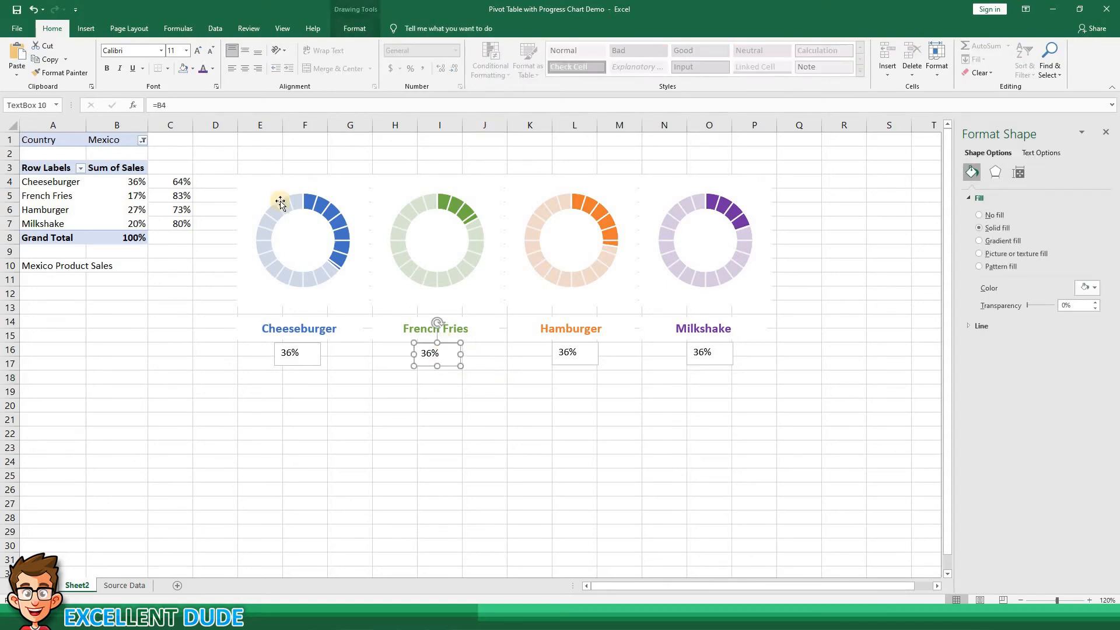
pyautogui.click(172, 105)
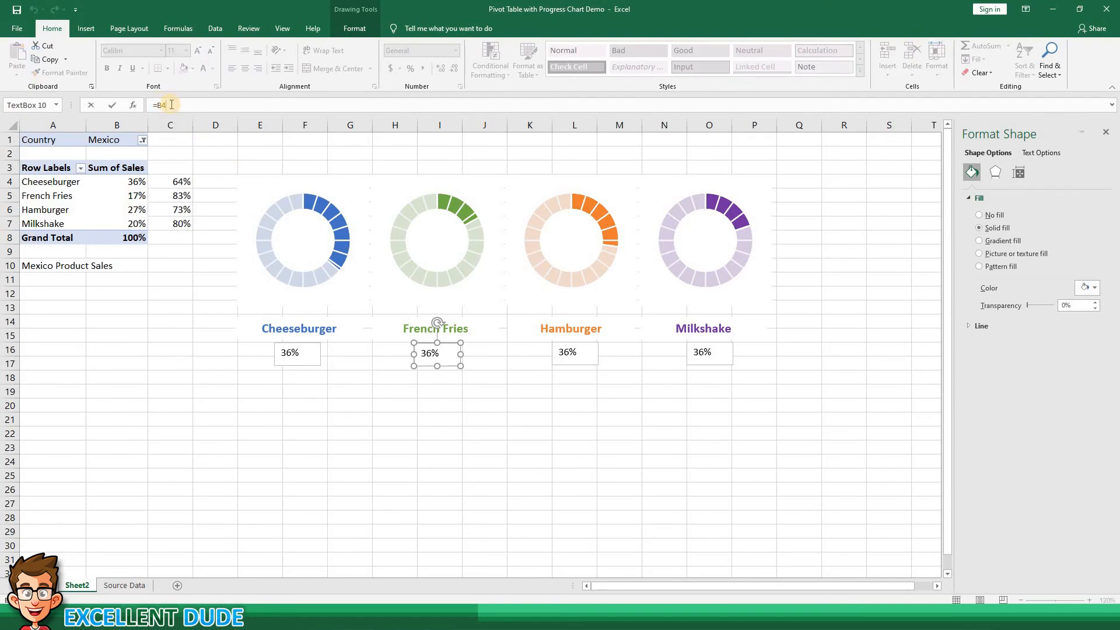
pyautogui.press('BackSpace')
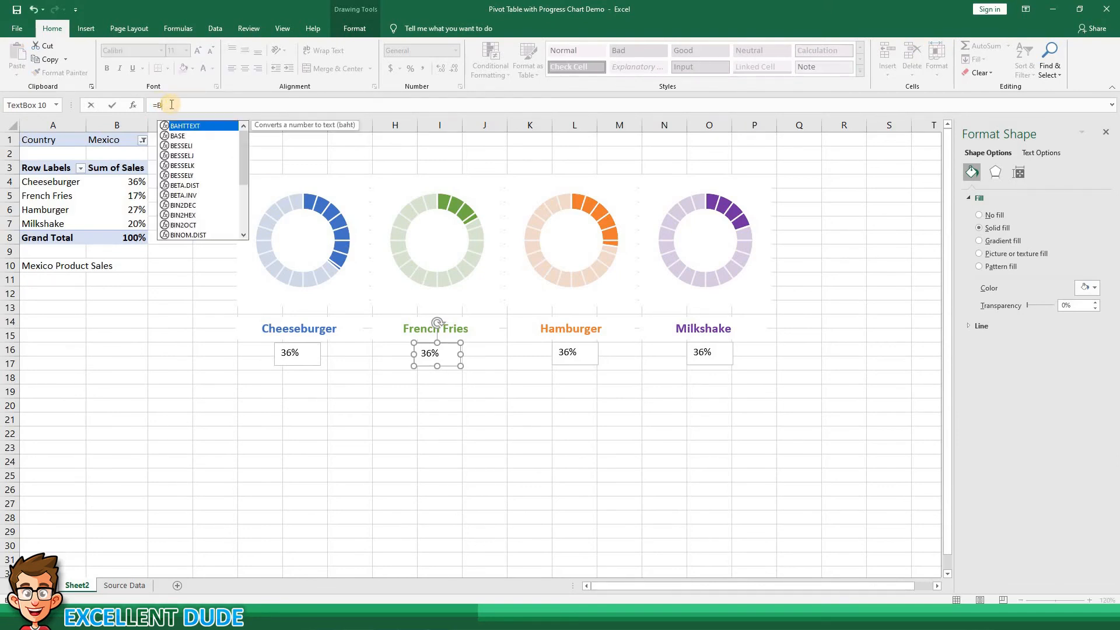
pyautogui.write('5')
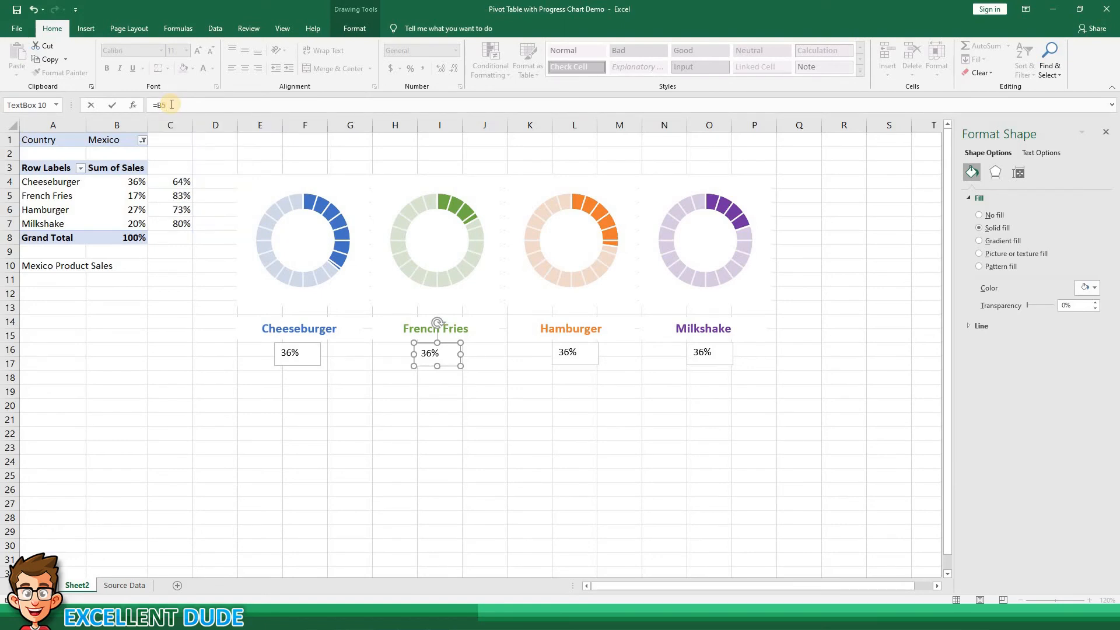
pyautogui.press('Return')
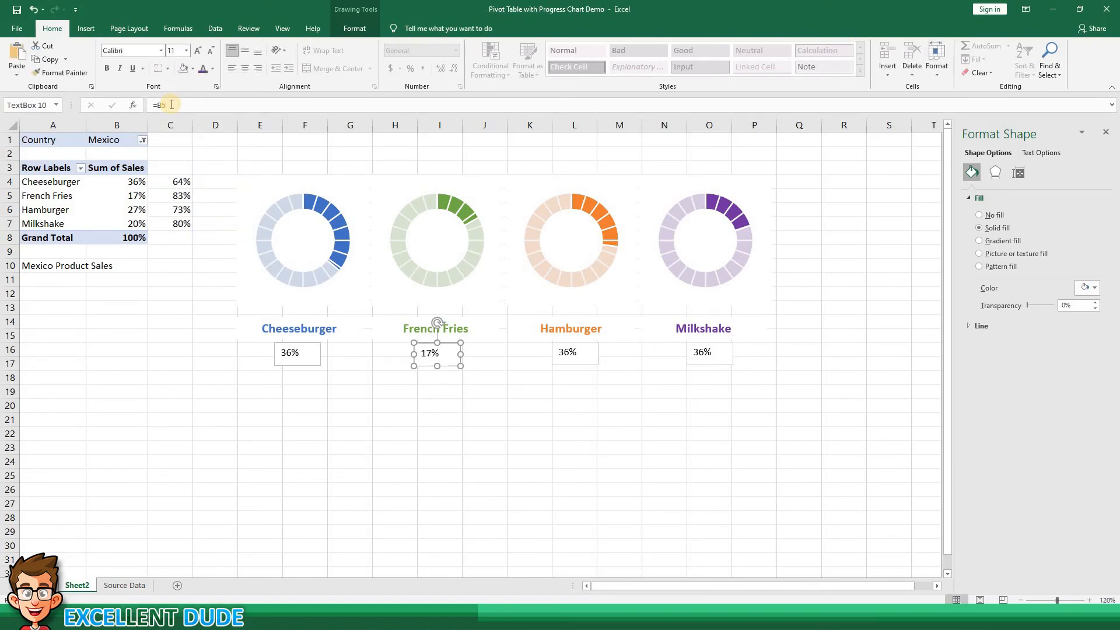
# - Link the percentage text box under Hamburger to cell B6
pyautogui.click(583, 344)
pyautogui.click(188, 101)
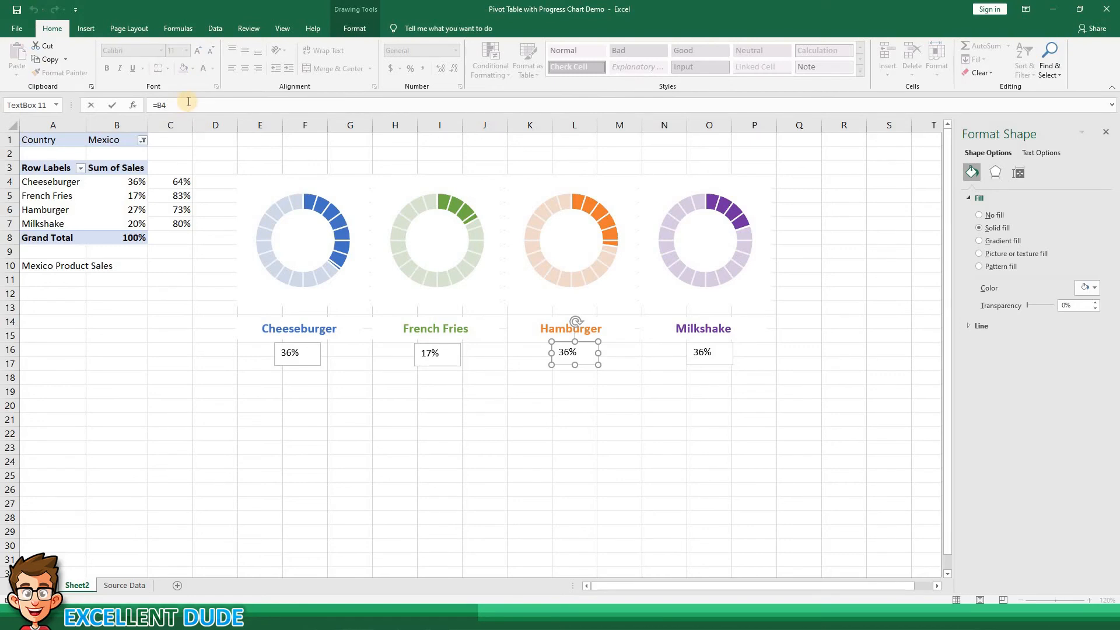
pyautogui.press('BackSpace')
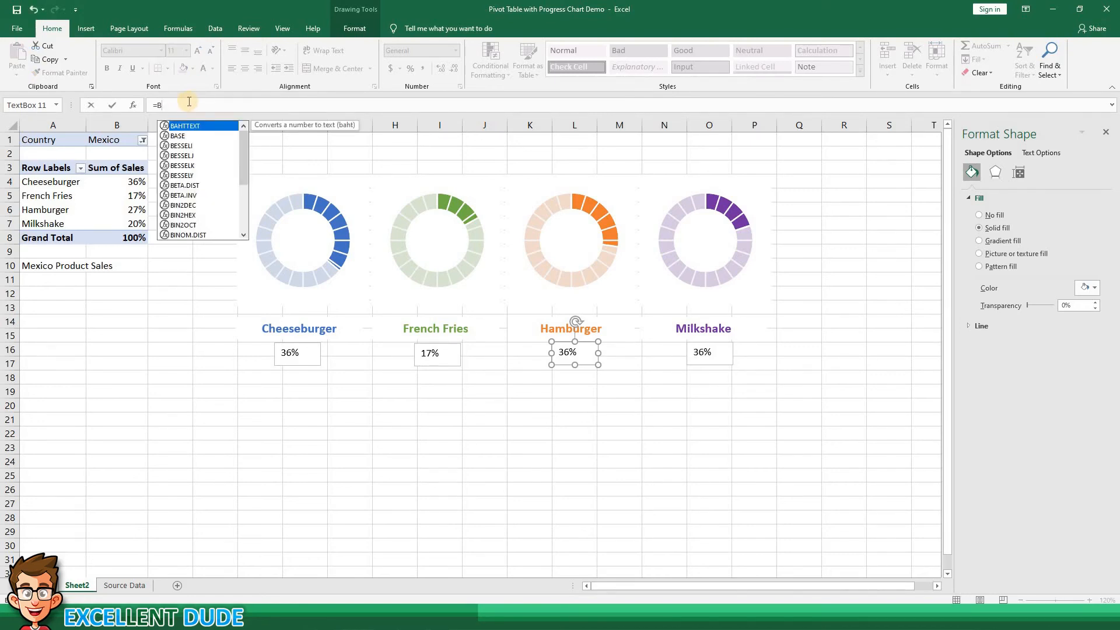
pyautogui.write('6')
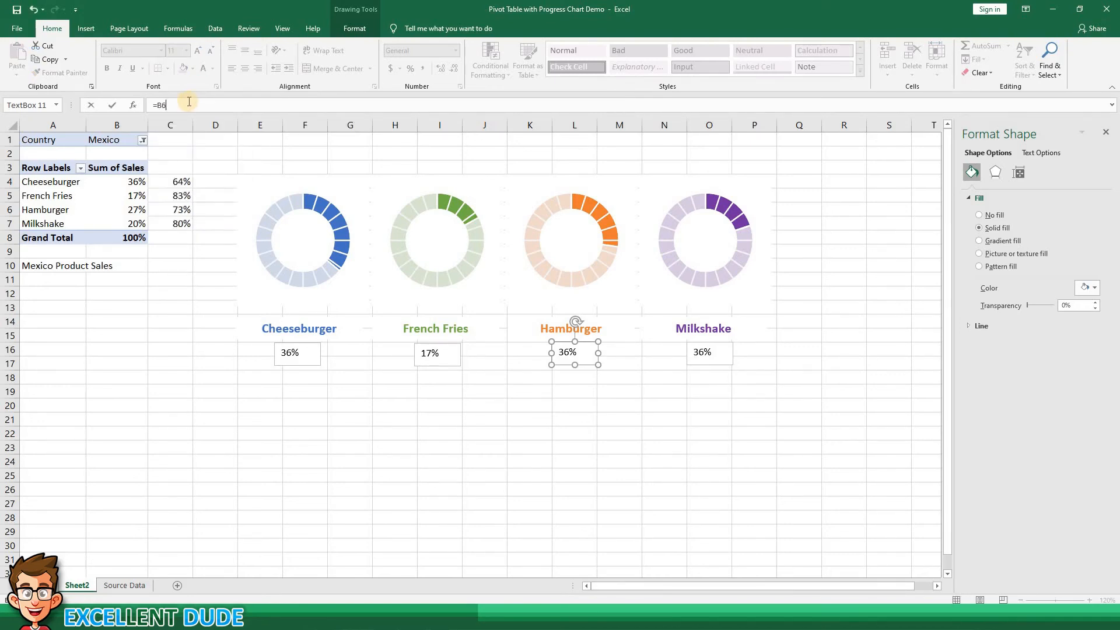
pyautogui.press('Return')
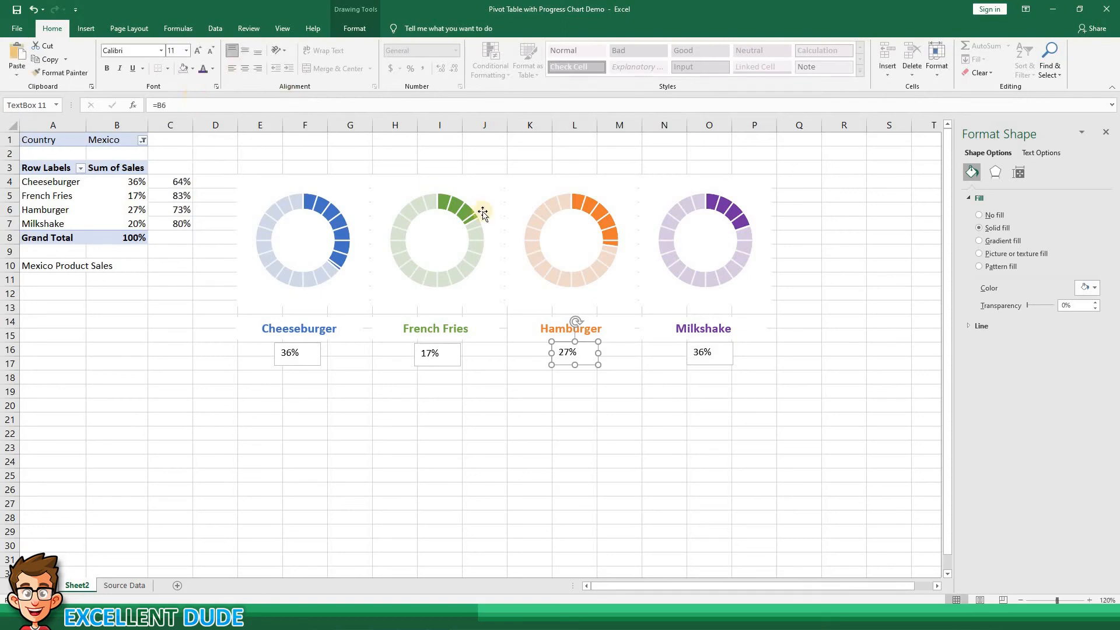
# - Link the percentage text box under Milkshake to cell B7
pyautogui.click(721, 344)
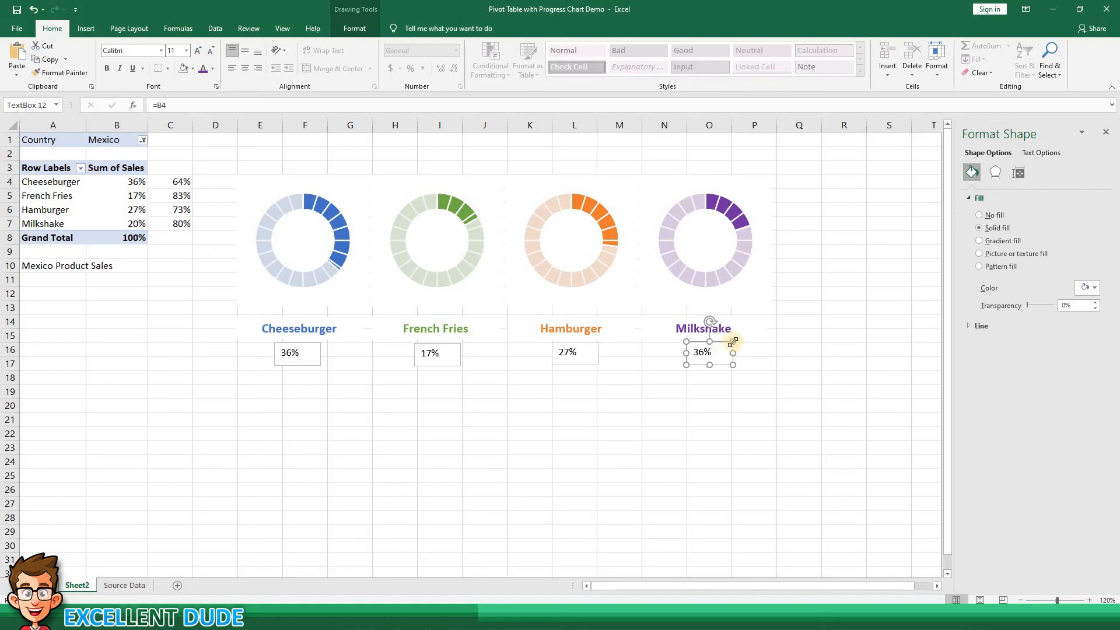
pyautogui.click(191, 107)
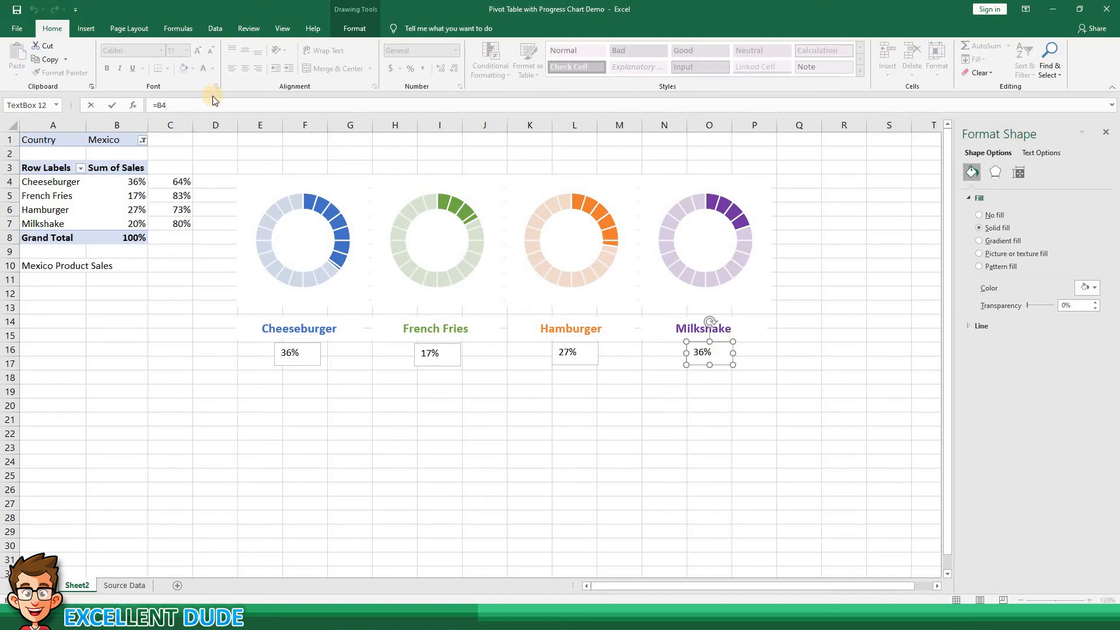
pyautogui.press('BackSpace')
pyautogui.write('7')
pyautogui.press('Return')
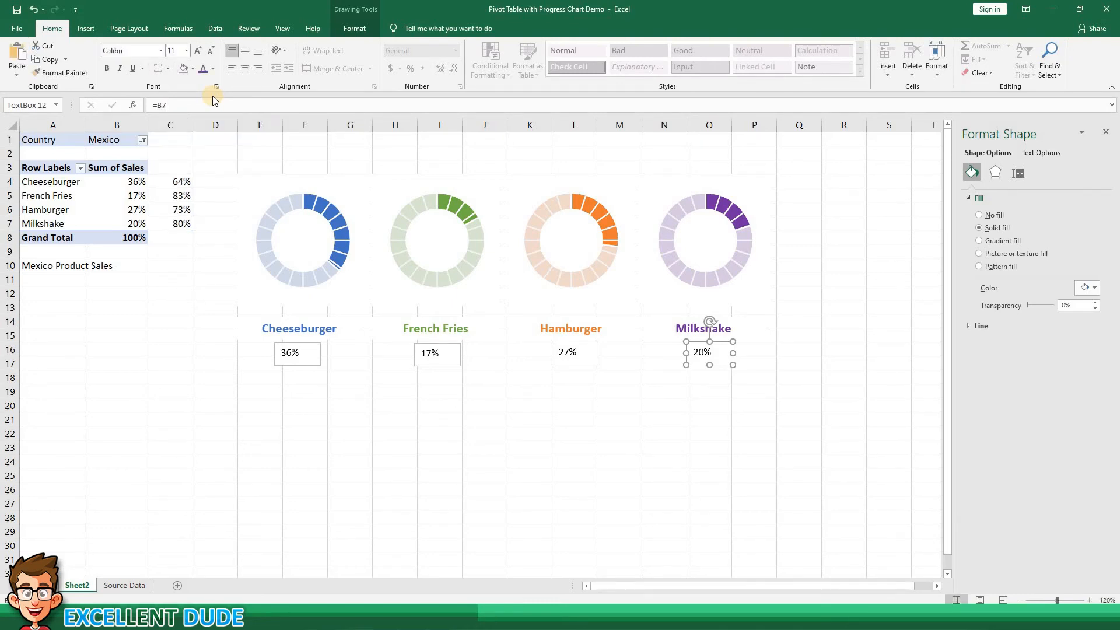
pyautogui.click(375, 381)
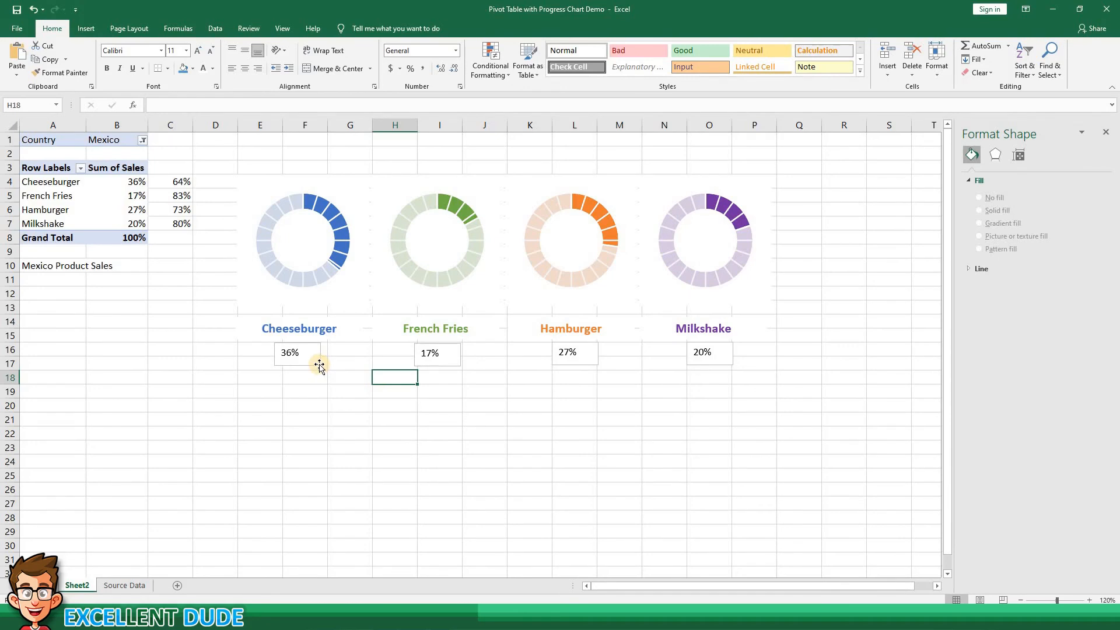
# - Select all four percentage text boxes together and set them to no fill and no outline
pyautogui.click(319, 364)
pyautogui.keyDown('shift'); pyautogui.click(419, 358); pyautogui.keyUp('shift')
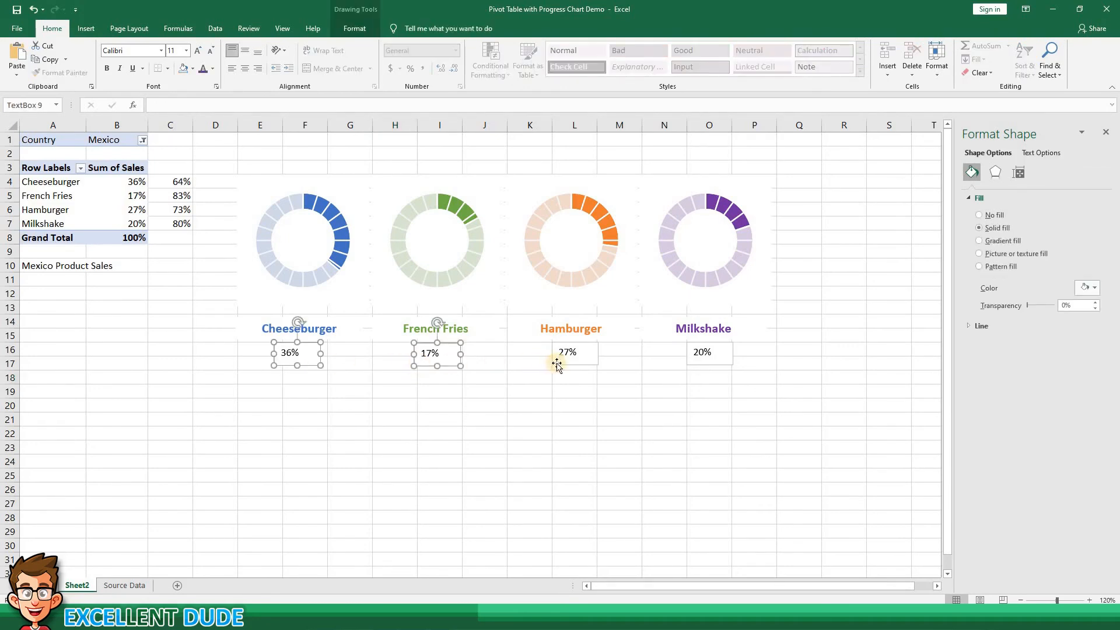
pyautogui.keyDown('shift'); pyautogui.click(576, 363); pyautogui.keyUp('shift')
pyautogui.keyDown('shift'); pyautogui.click(696, 363); pyautogui.keyUp('shift')
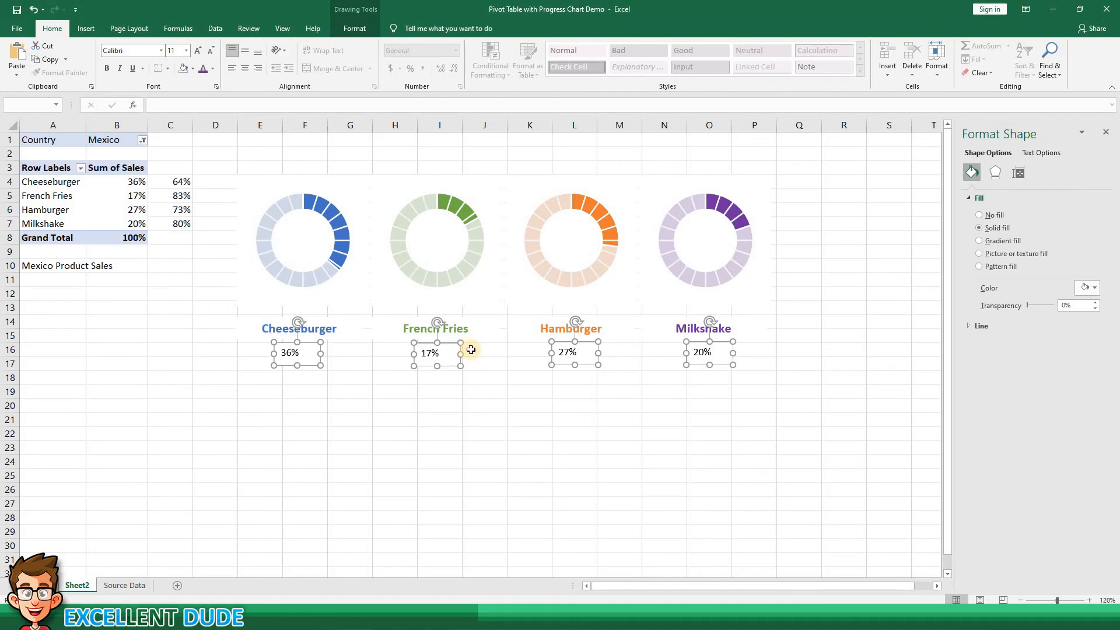
pyautogui.click(367, 28)
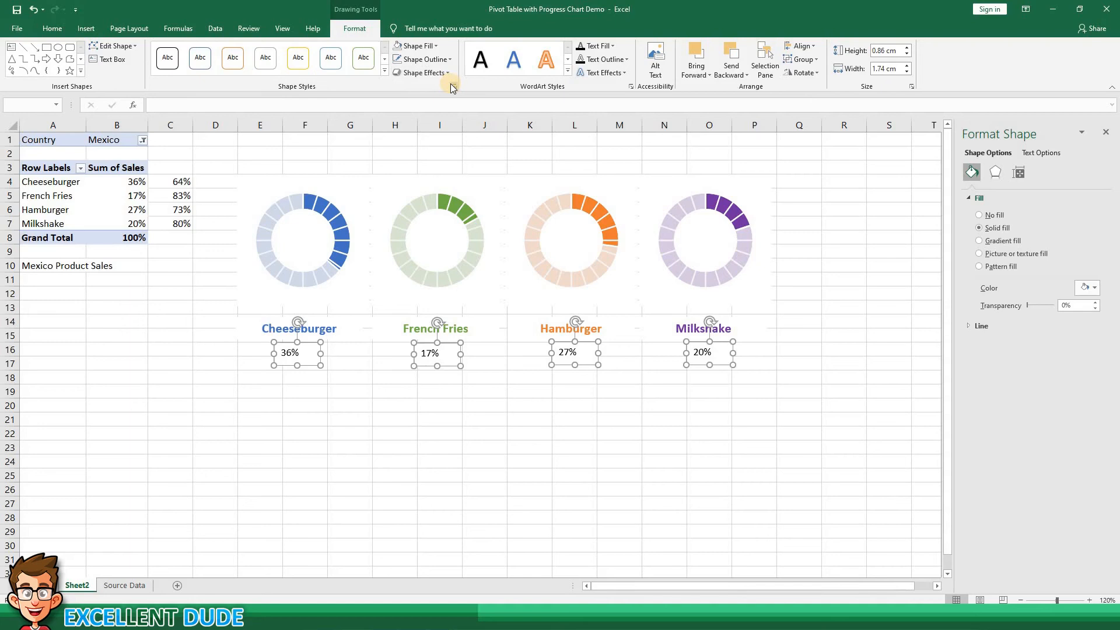
pyautogui.click(435, 46)
pyautogui.click(416, 46)
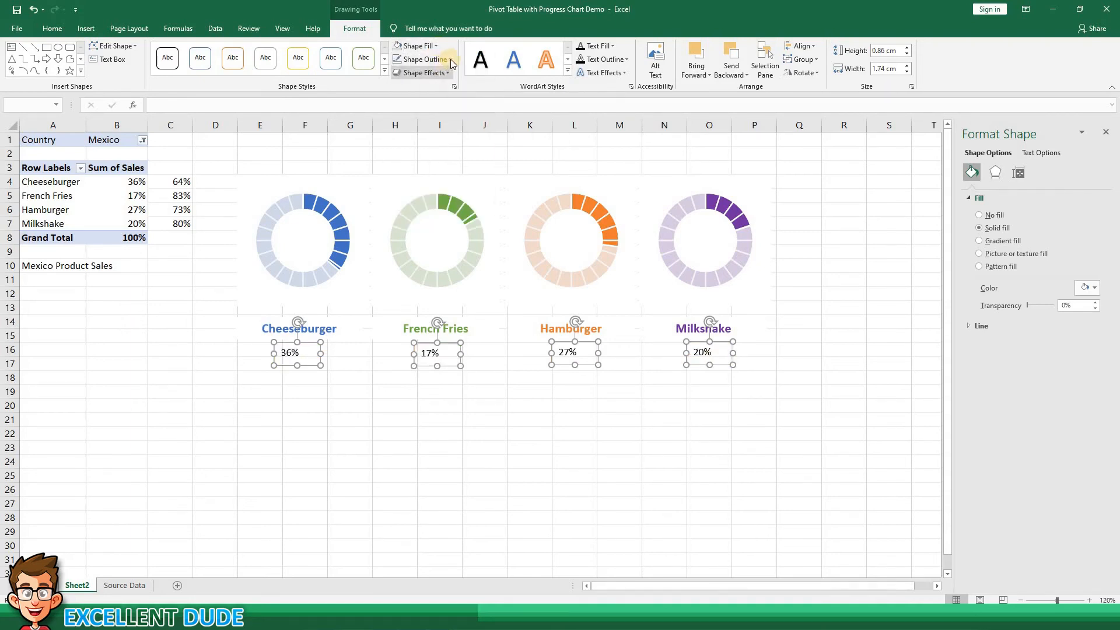
pyautogui.click(422, 59)
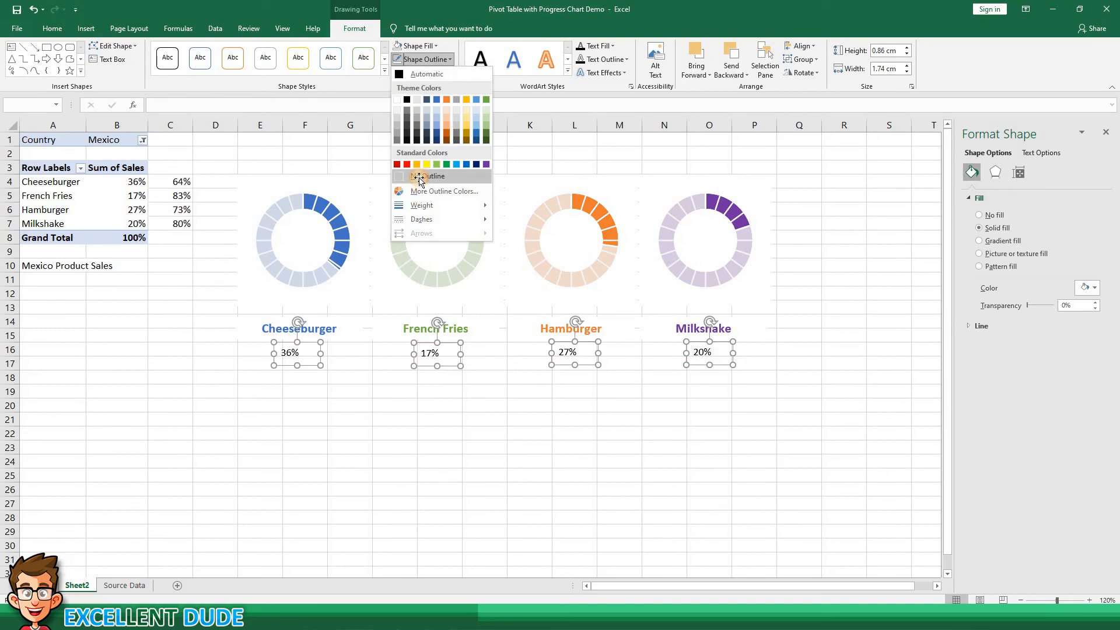
pyautogui.click(420, 177)
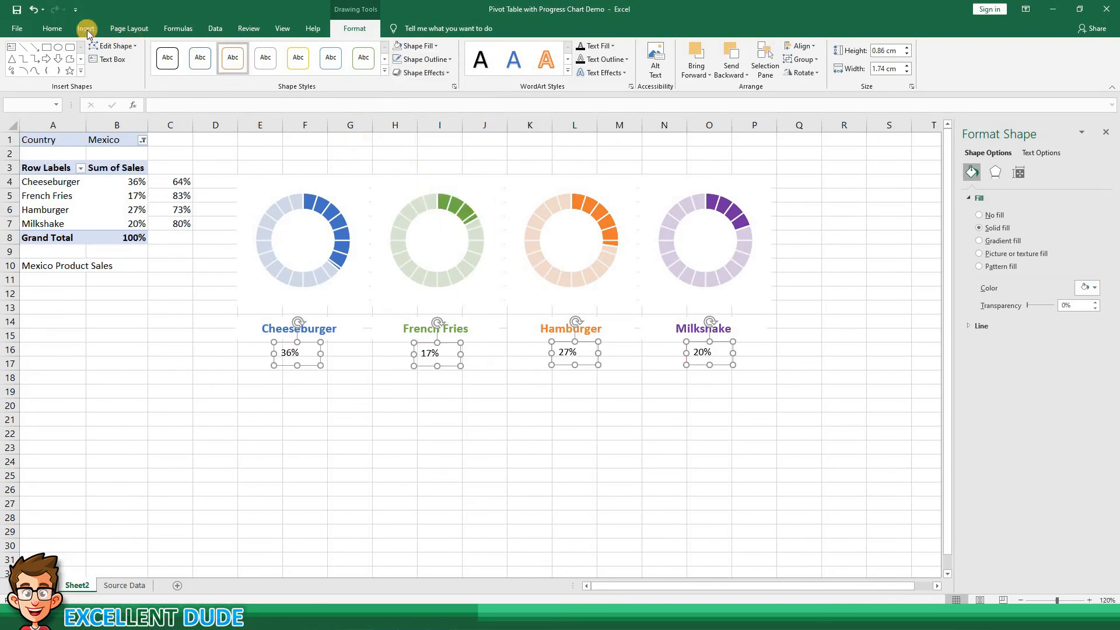
# - Format the four percentages as bold 24 pt text, centered horizontally and vertically in slightly widened boxes
pyautogui.click(62, 29)
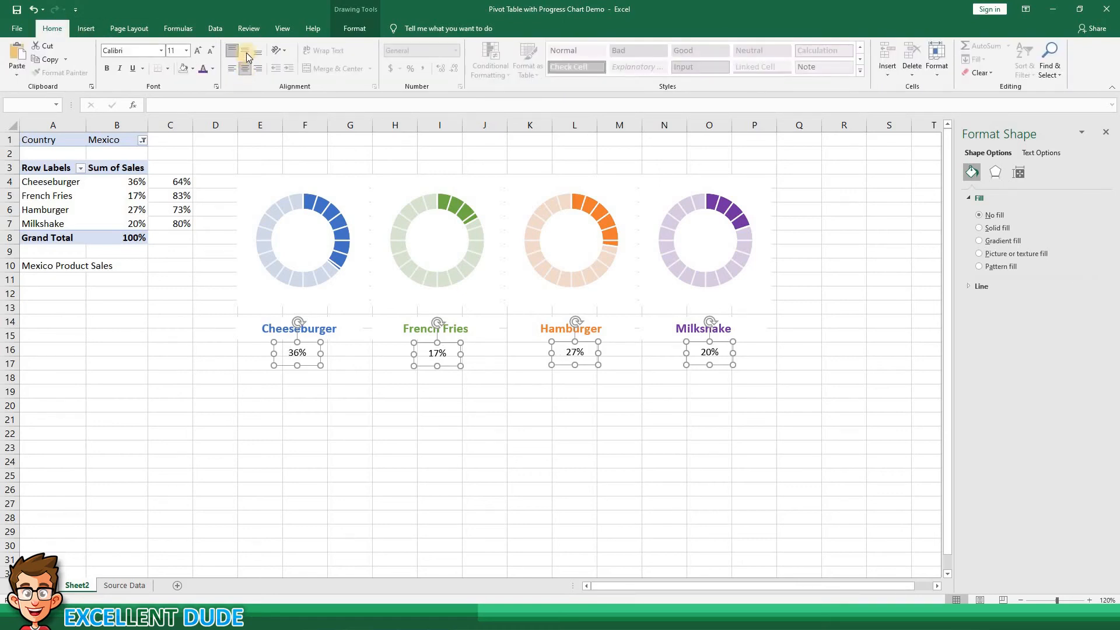
pyautogui.click(246, 51)
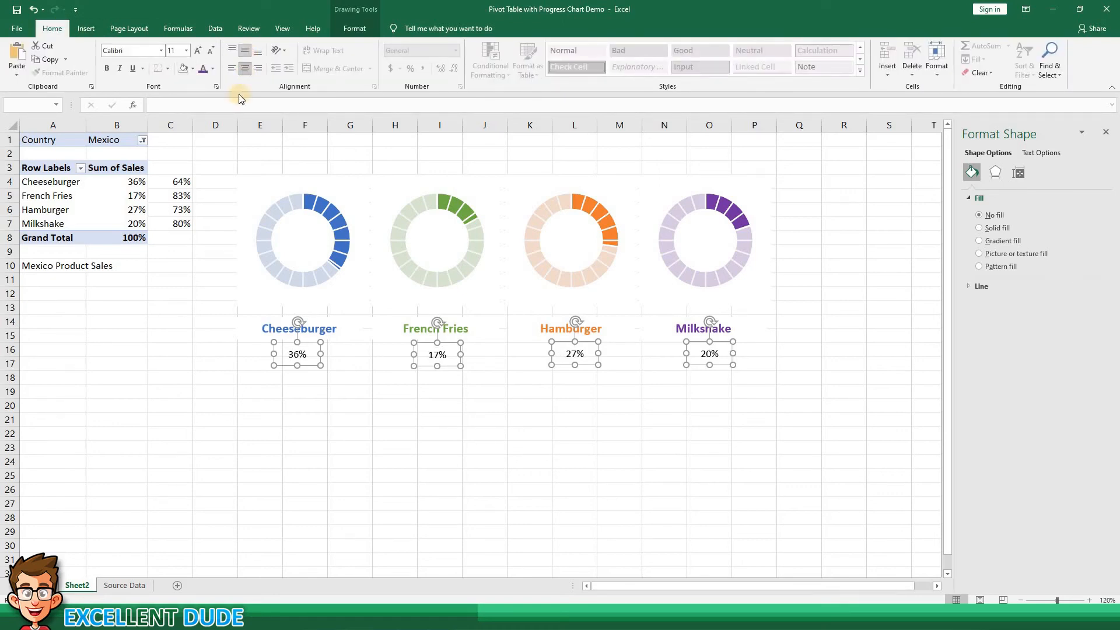
pyautogui.click(186, 51)
pyautogui.click(172, 174)
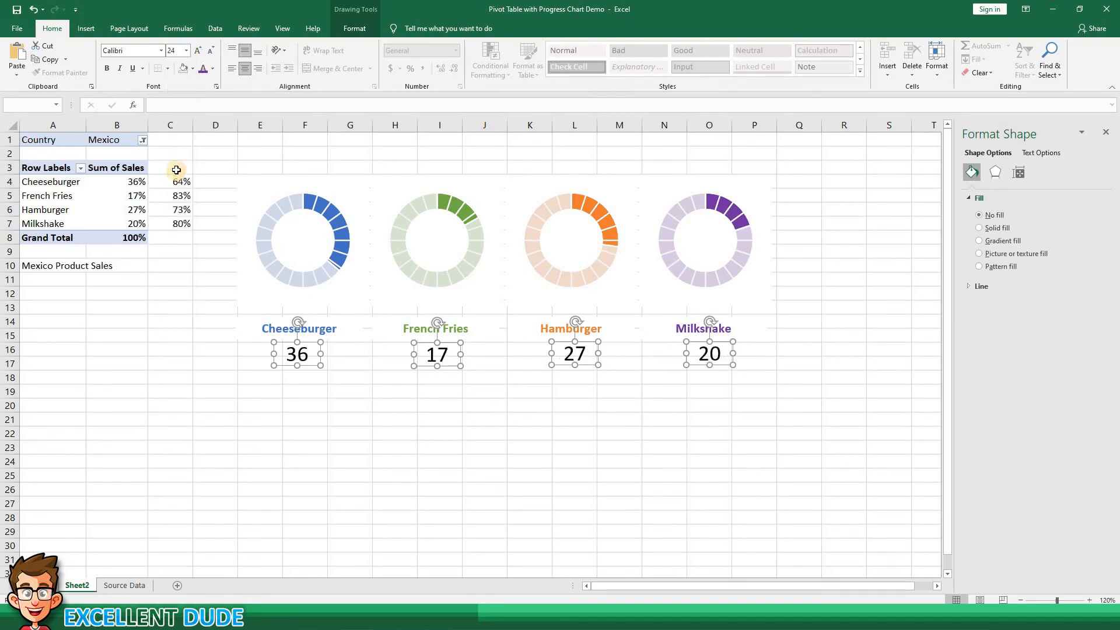
pyautogui.click(107, 68)
pyautogui.moveTo(323, 353); pyautogui.dragTo(331, 353)
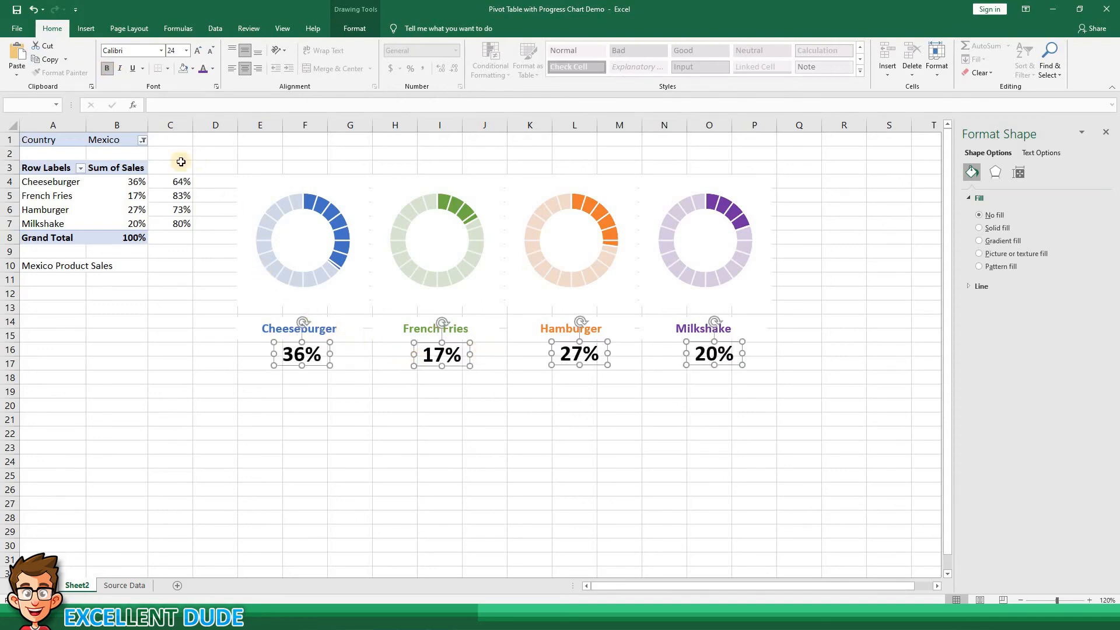
# - Color the Cheeseburger percentage theme blue and the French Fries percentage theme green to match their charts
pyautogui.click(354, 374)
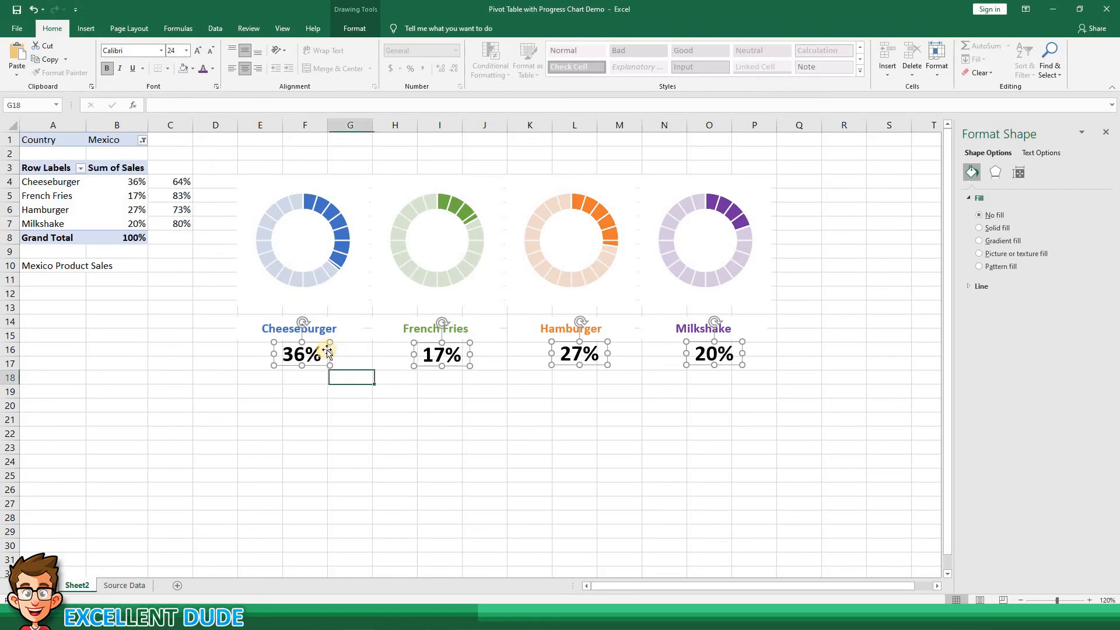
pyautogui.click(321, 350)
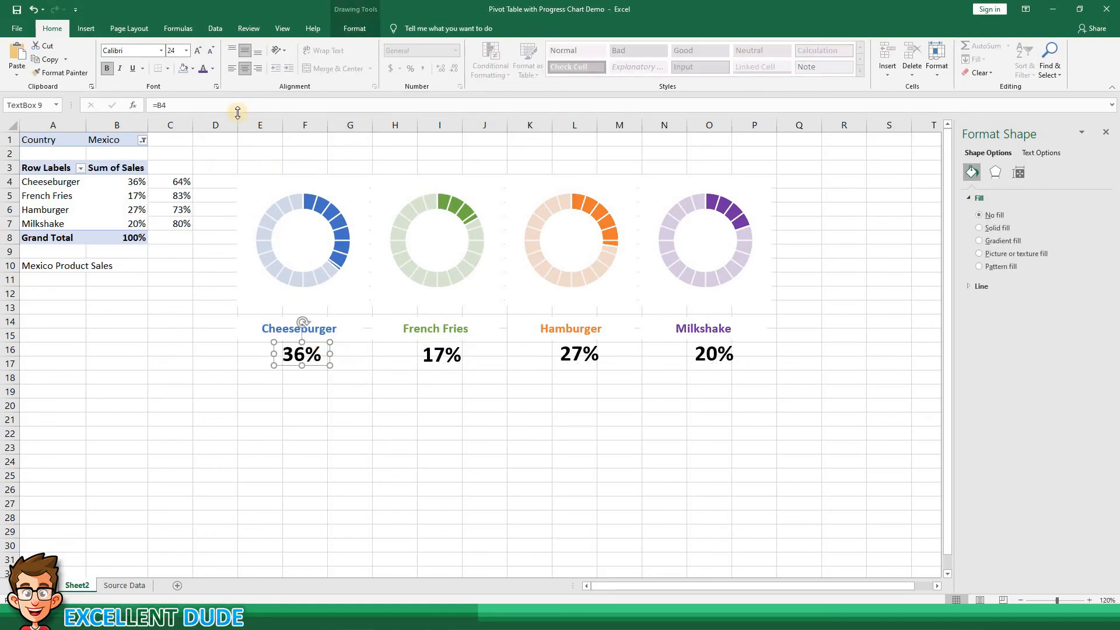
pyautogui.click(213, 69)
pyautogui.click(243, 109)
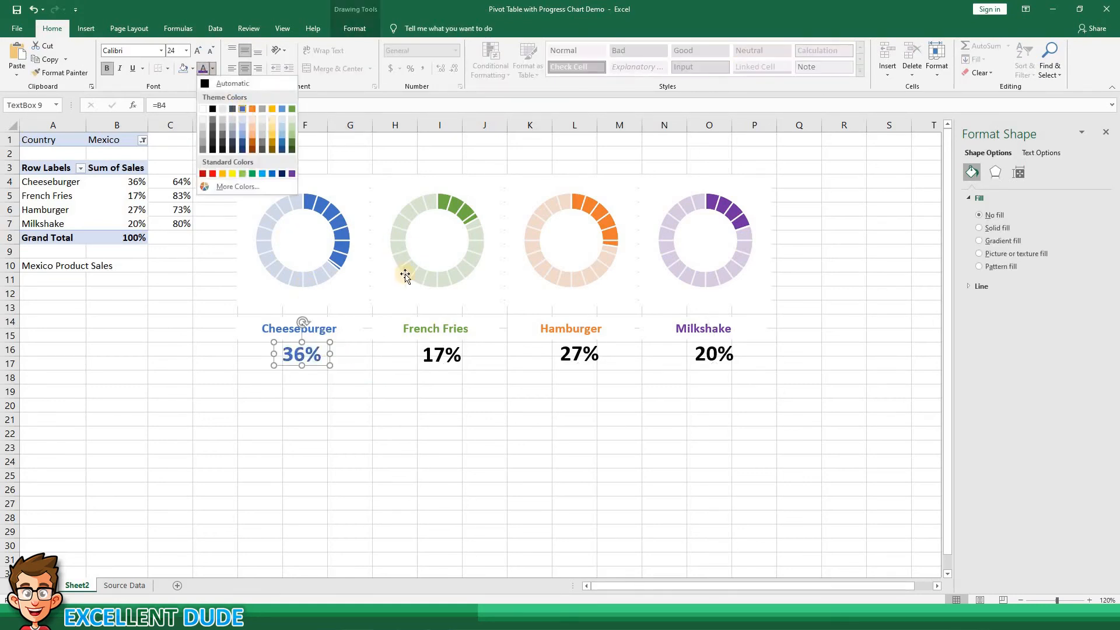
pyautogui.click(441, 353)
pyautogui.click(213, 68)
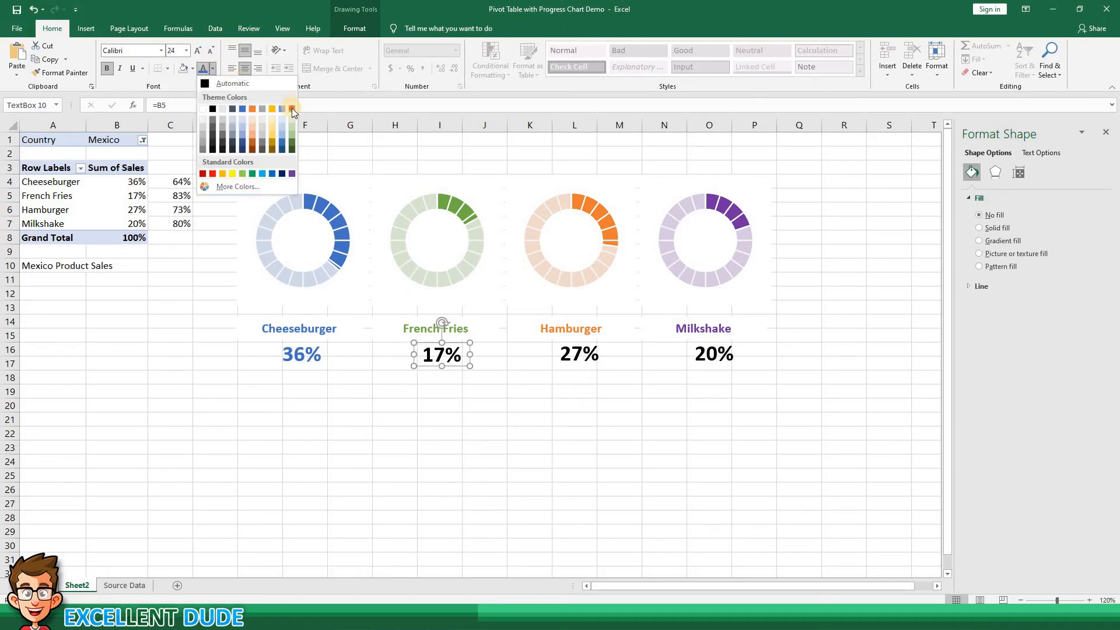
pyautogui.click(292, 108)
# - Color the Hamburger percentage theme orange and the Milkshake percentage standard purple to match their charts
pyautogui.press('Tab')
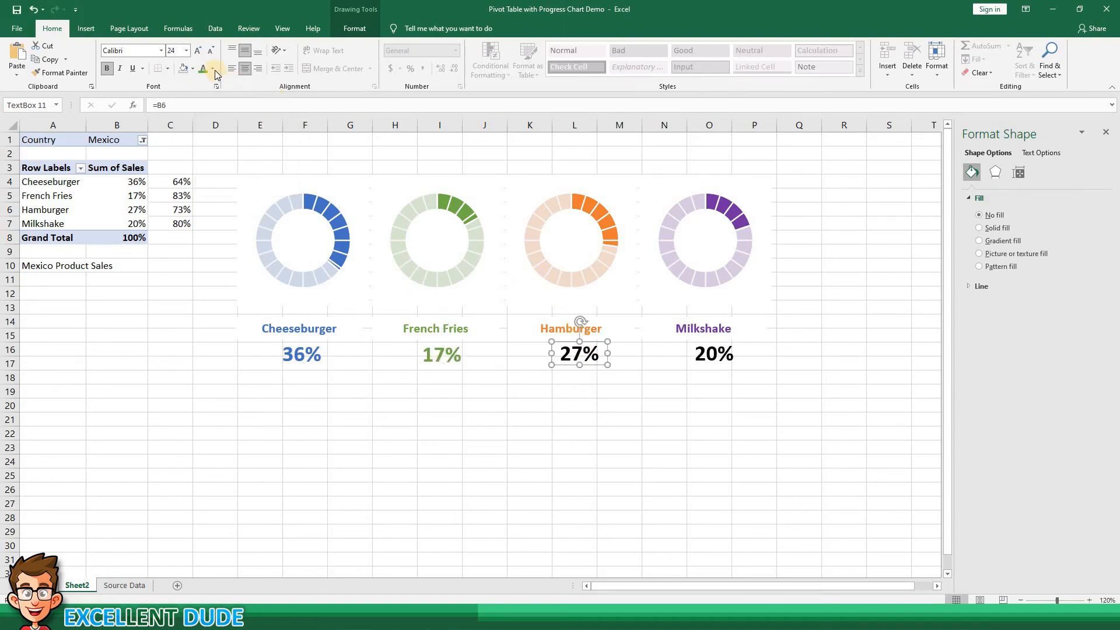
pyautogui.click(213, 69)
pyautogui.click(250, 107)
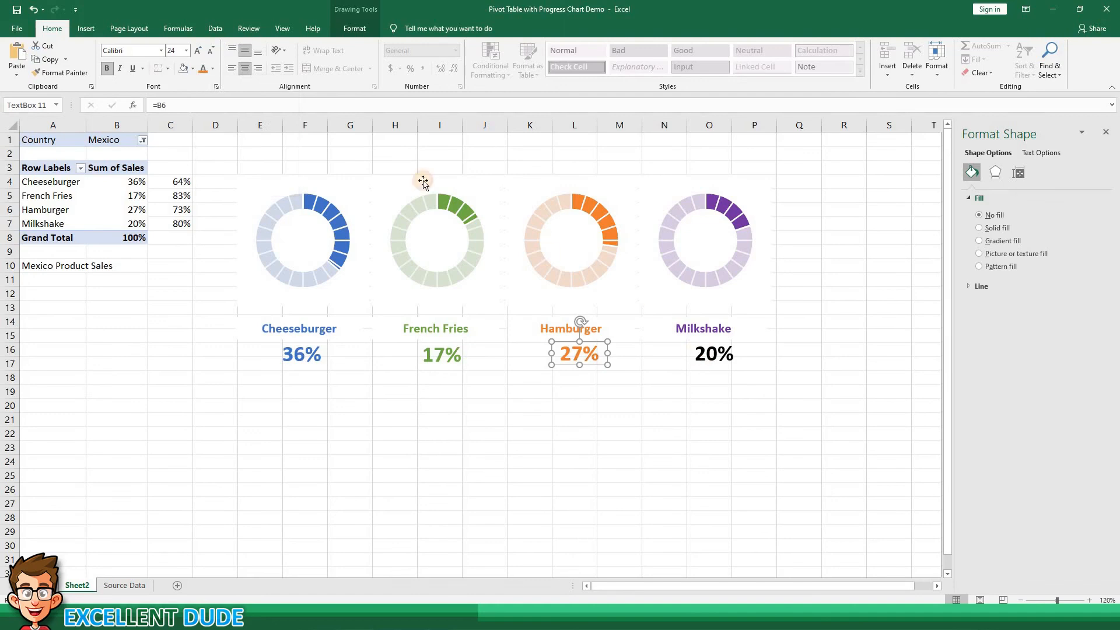
pyautogui.press('Tab')
pyautogui.click(213, 69)
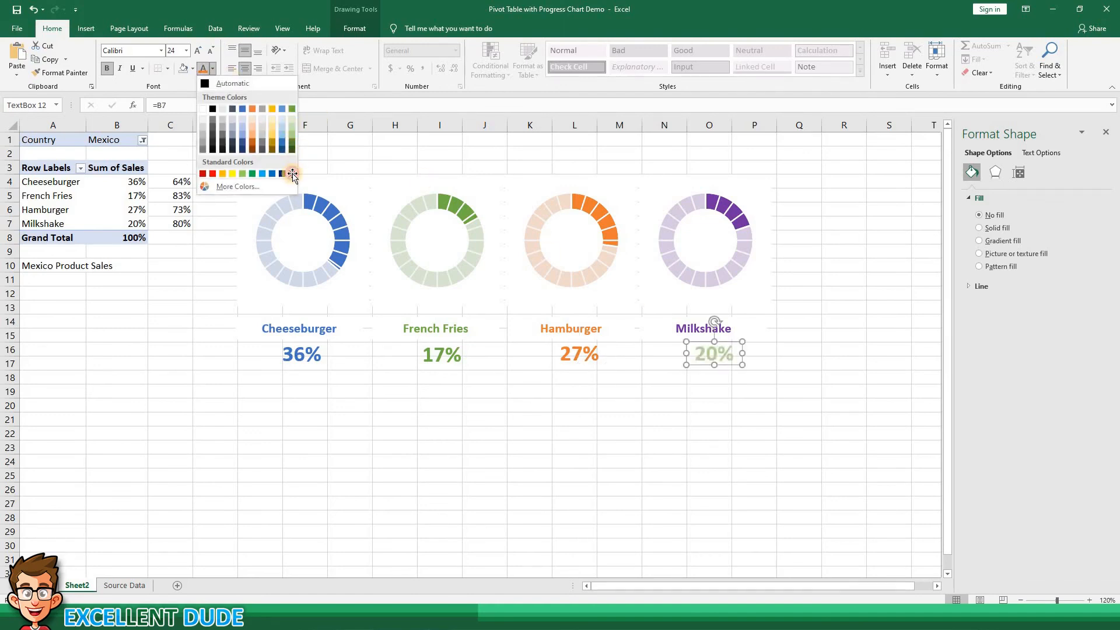
pyautogui.click(289, 170)
pyautogui.click(448, 381)
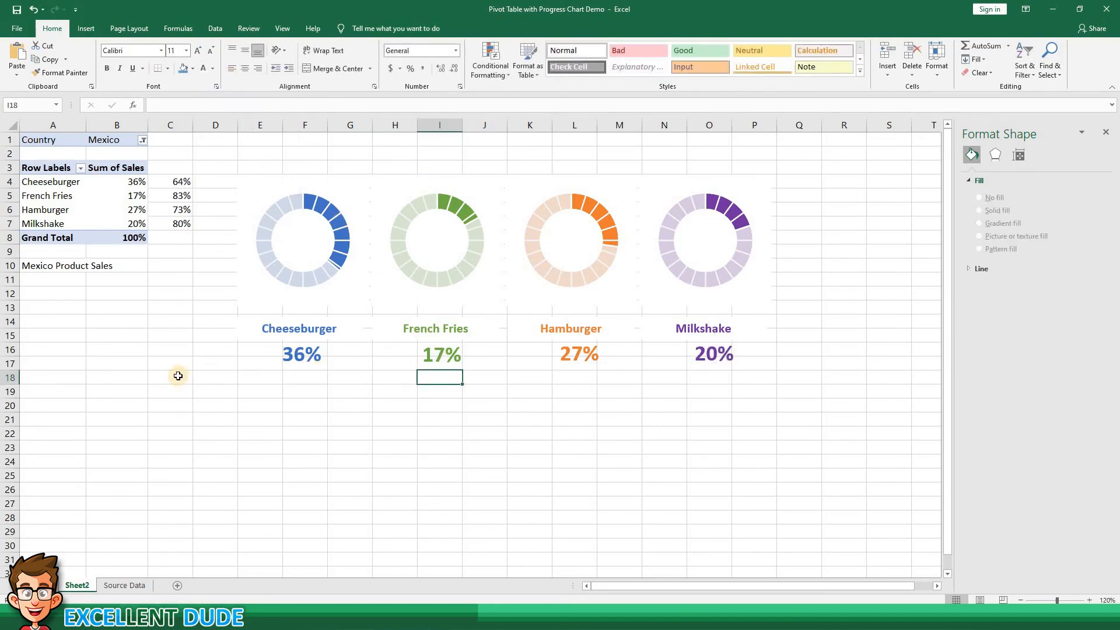
# - Move each of the four percentage text boxes into the center of its matching doughnut chart
pyautogui.moveTo(303, 350); pyautogui.dragTo(301, 240)
pyautogui.moveTo(442, 354); pyautogui.dragTo(438, 247)
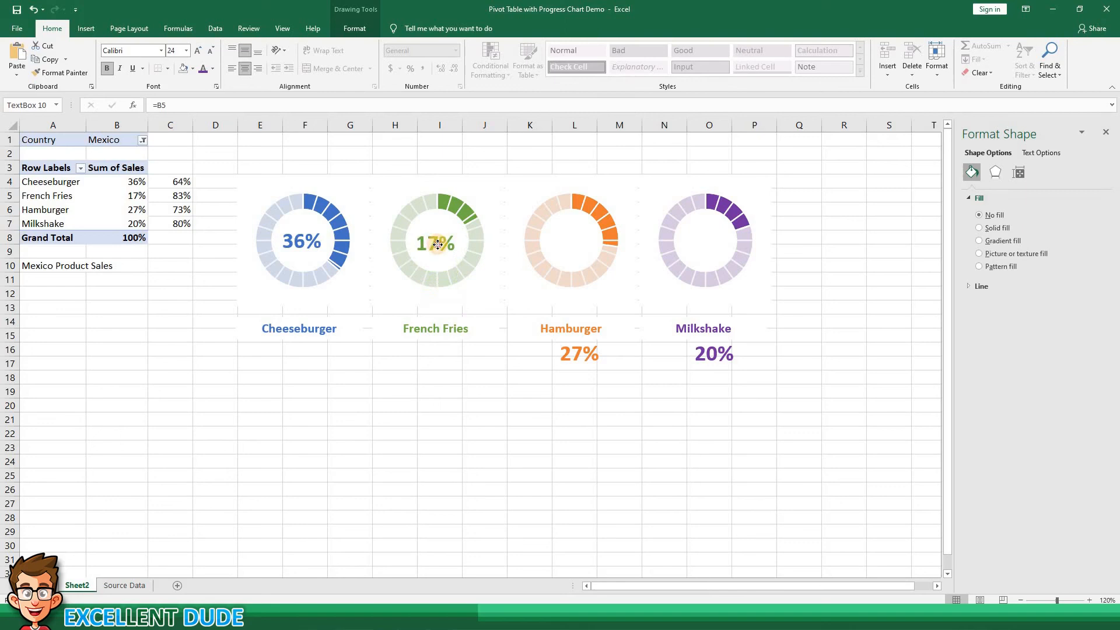
pyautogui.moveTo(565, 358); pyautogui.dragTo(559, 243)
pyautogui.moveTo(702, 350); pyautogui.dragTo(696, 238)
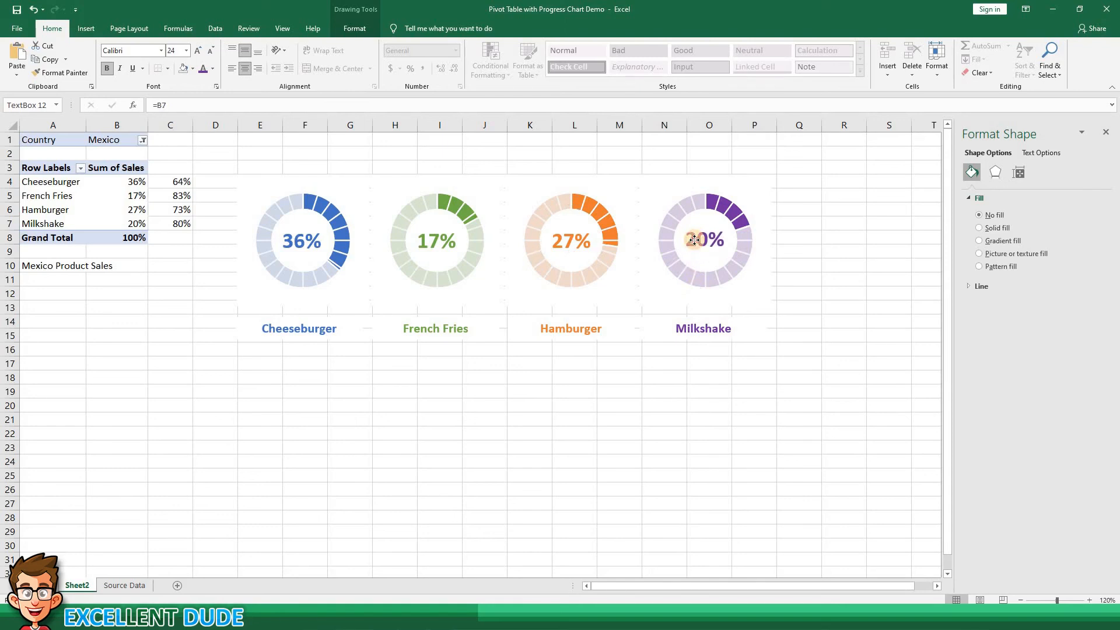
pyautogui.click(457, 387)
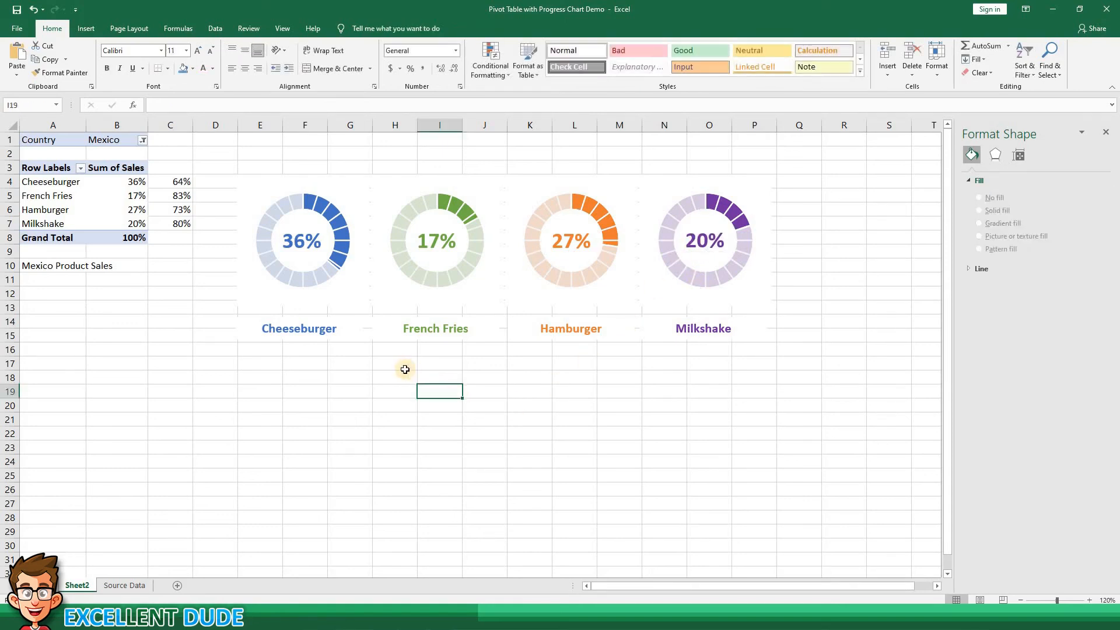
# - Add a text box about 20.13 cm wide and 1.15 cm high above the four charts, with no outline
pyautogui.click(102, 27)
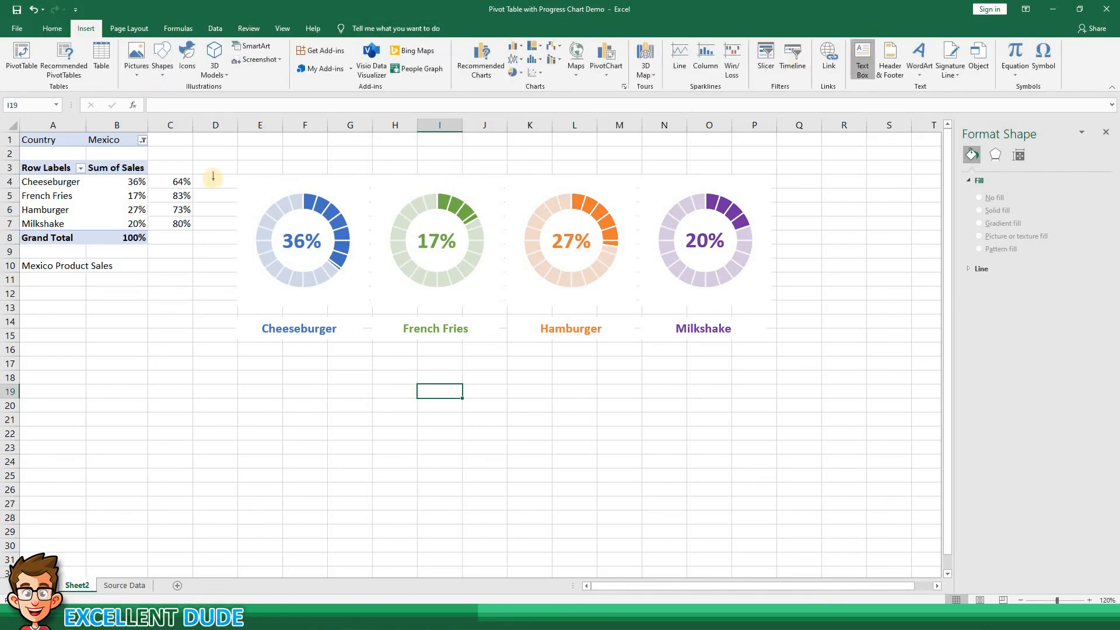
pyautogui.moveTo(237, 137)
pyautogui.mouseDown()
pyautogui.moveTo(300, 155)
pyautogui.moveTo(770, 167)
pyautogui.mouseUp()
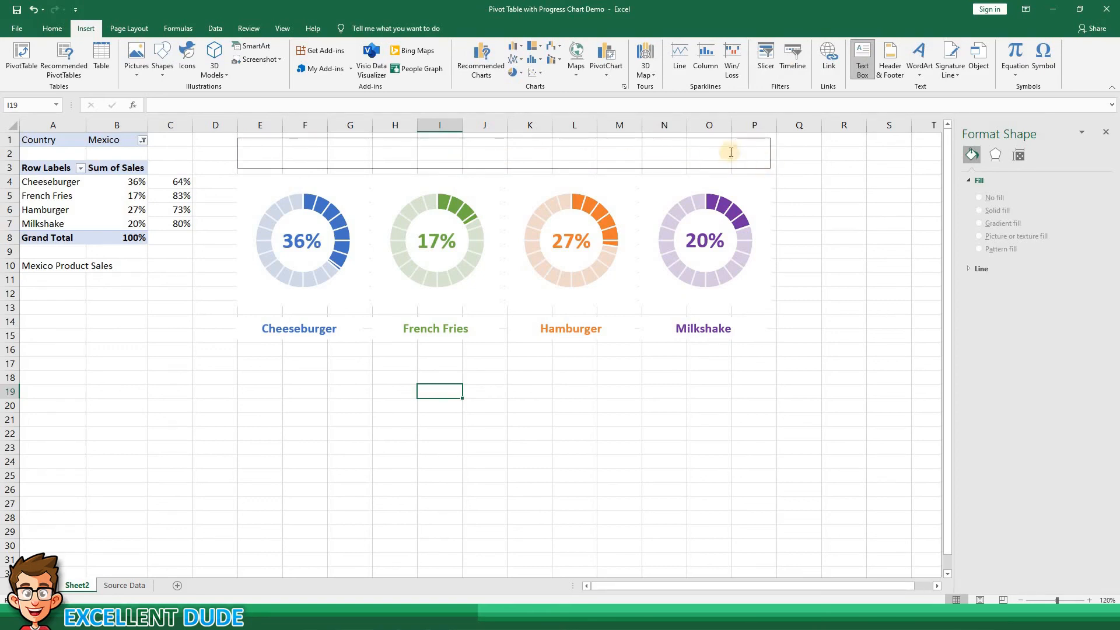
pyautogui.click(367, 28)
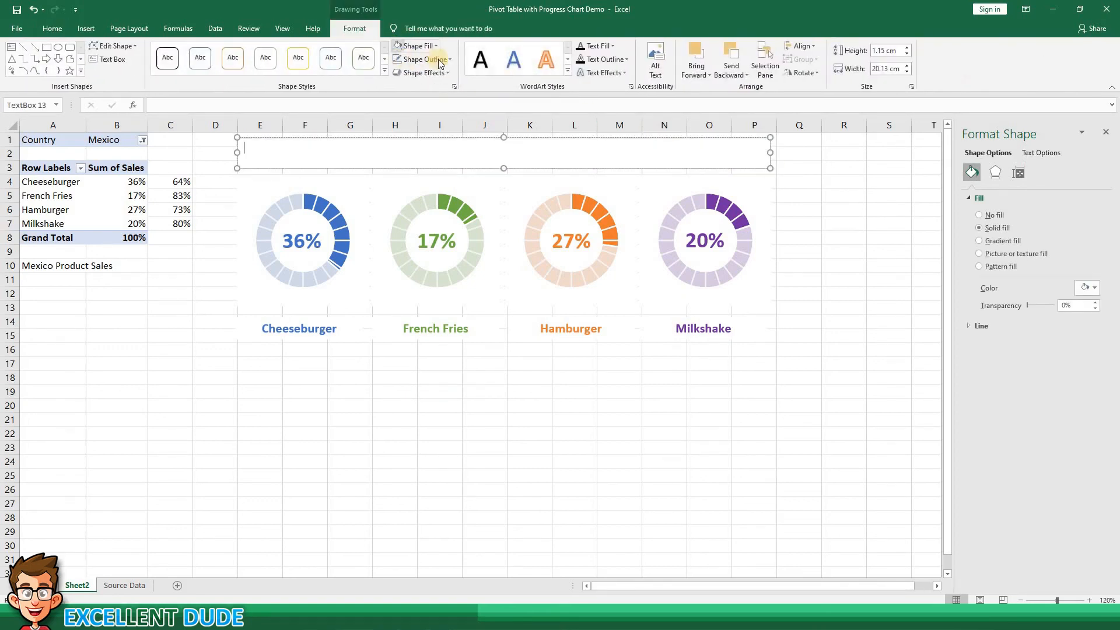
pyautogui.click(425, 59)
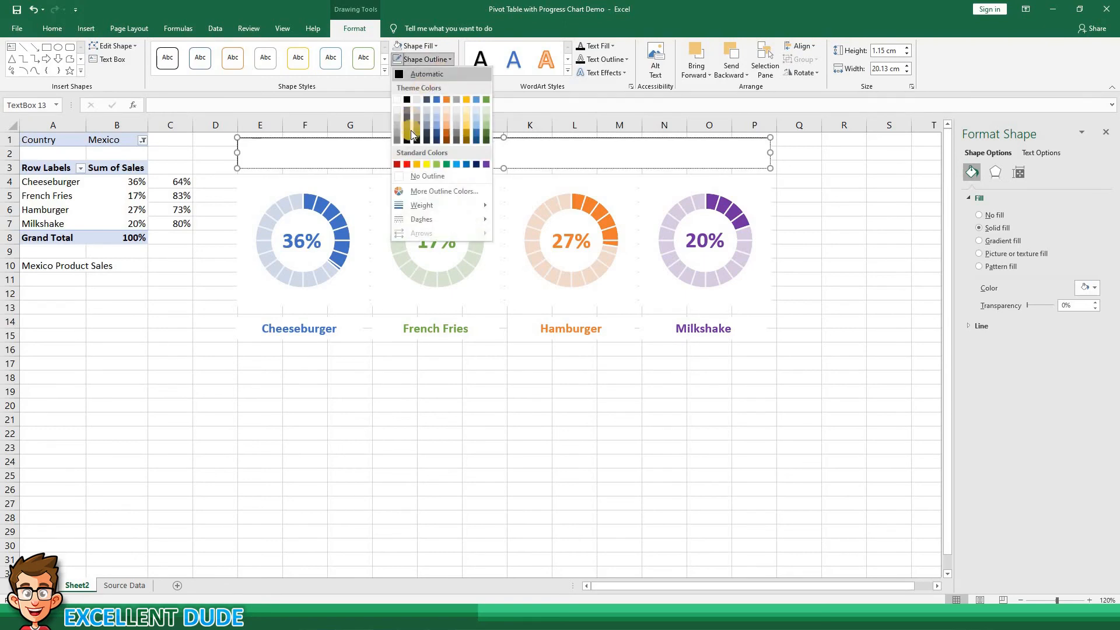
pyautogui.click(408, 176)
# - Link the title text box above the charts to cell A10
pyautogui.click(263, 138)
pyautogui.click(225, 101)
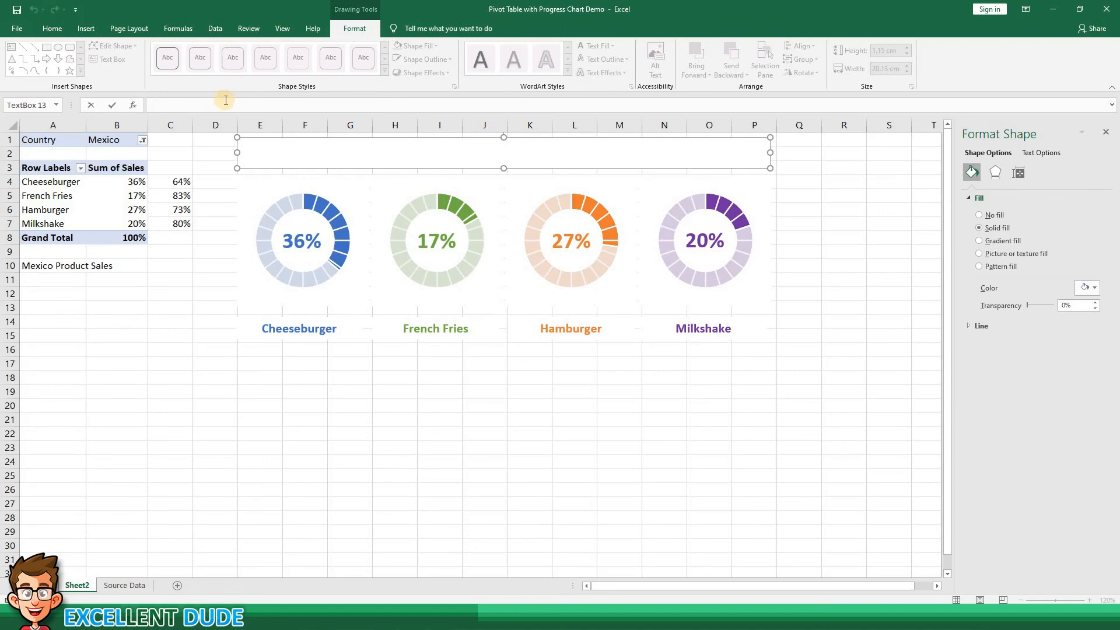
pyautogui.write('=a10')
pyautogui.press('Return')
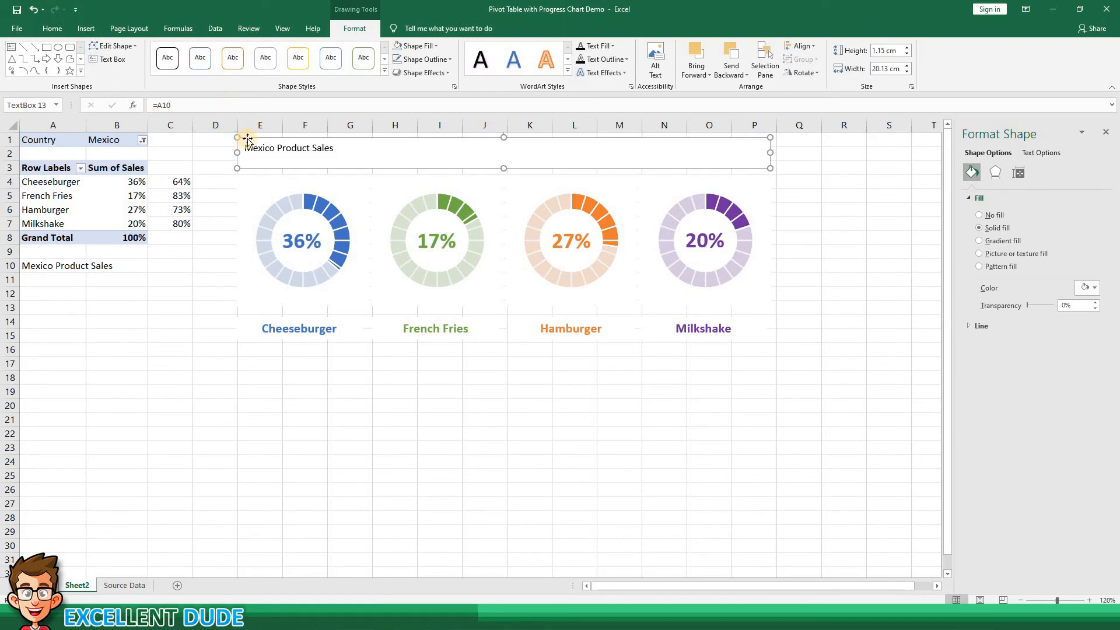
# - Format the title text as bold 24 pt, horizontally centered and theme blue
pyautogui.click(66, 27)
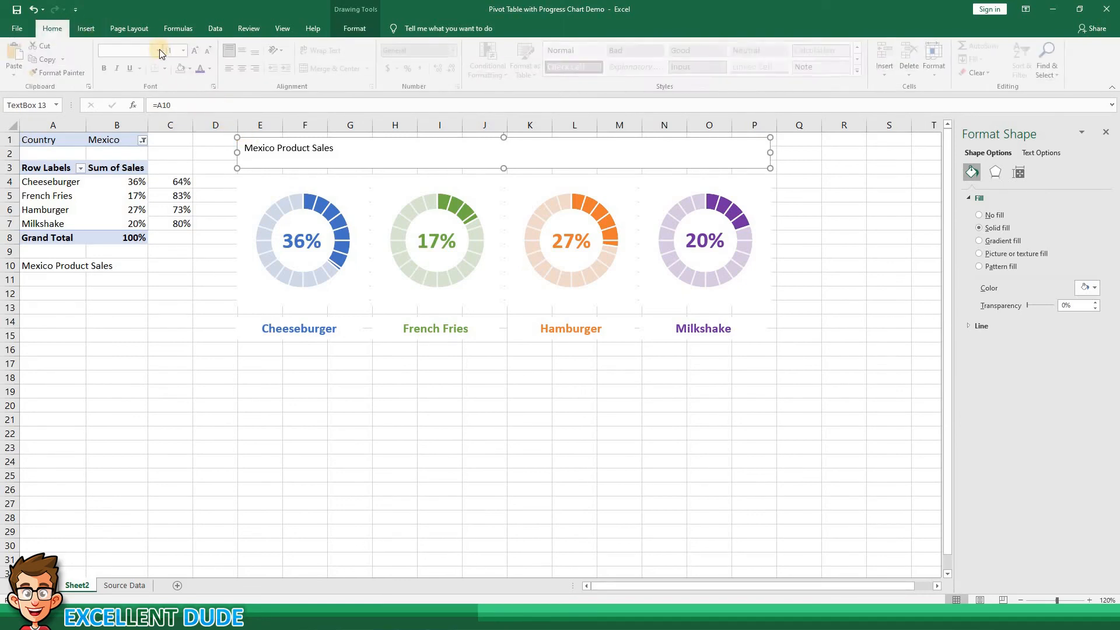
pyautogui.click(185, 51)
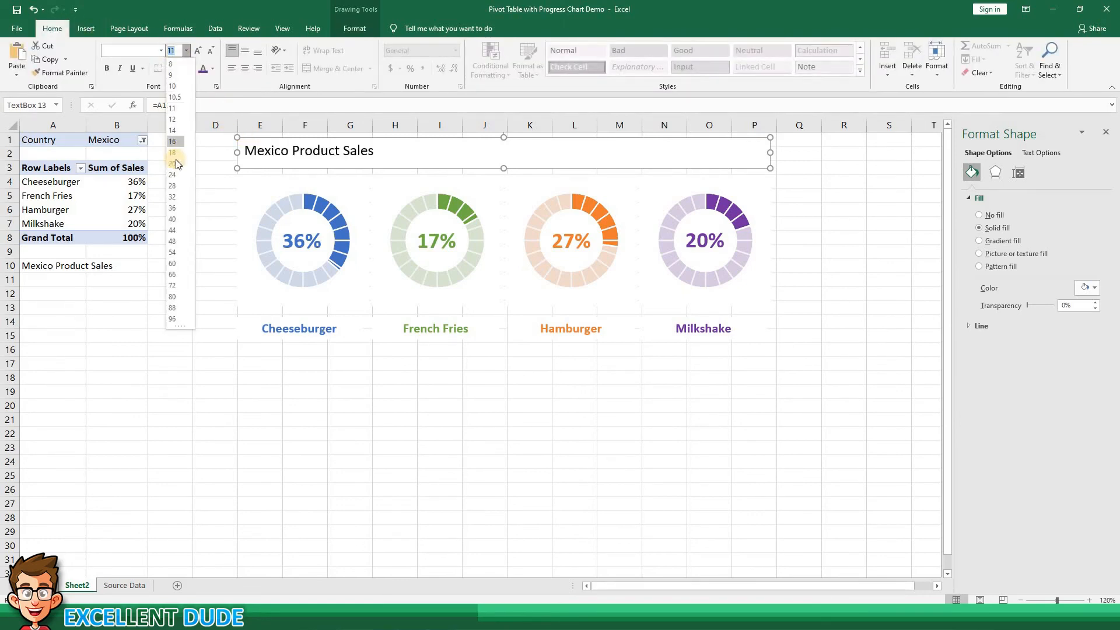
pyautogui.click(175, 159)
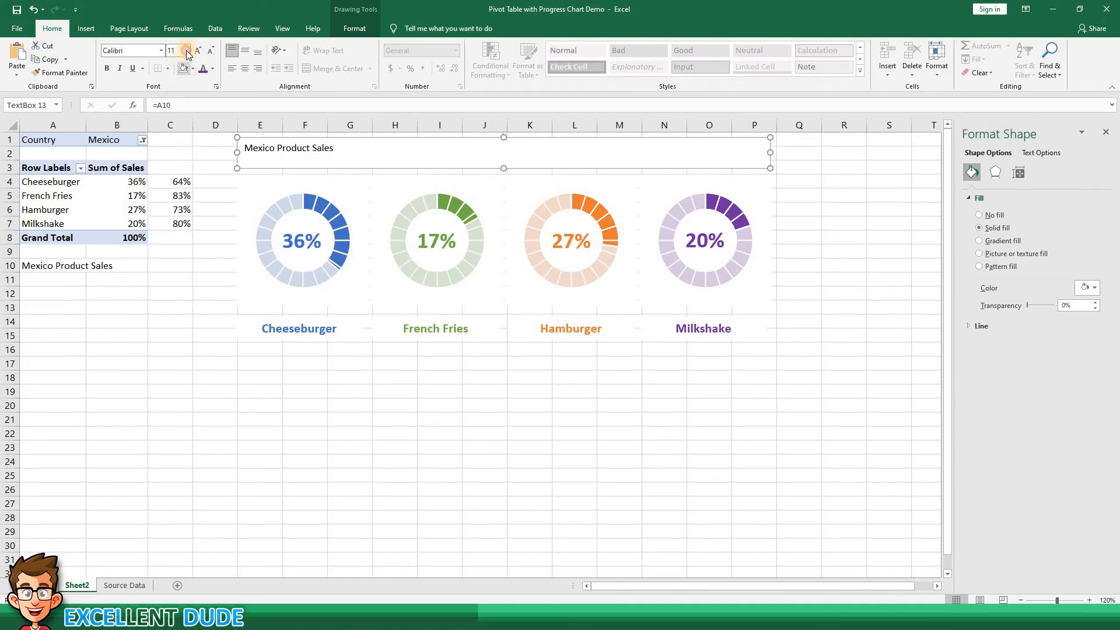
pyautogui.click(185, 50)
pyautogui.click(174, 174)
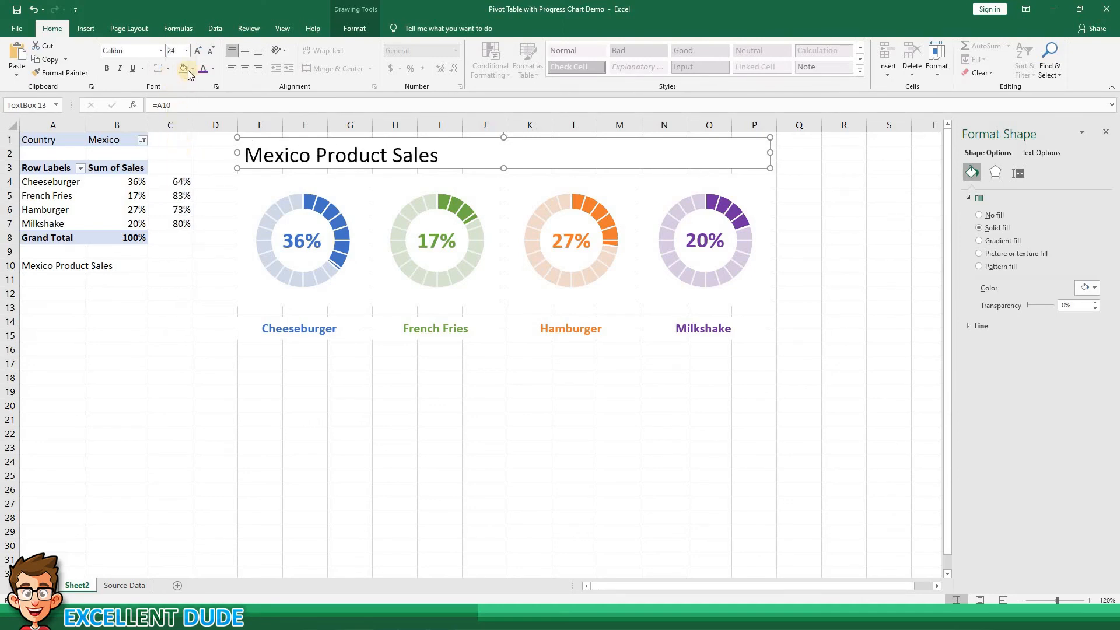
pyautogui.hotkey('ctrl', 'e')
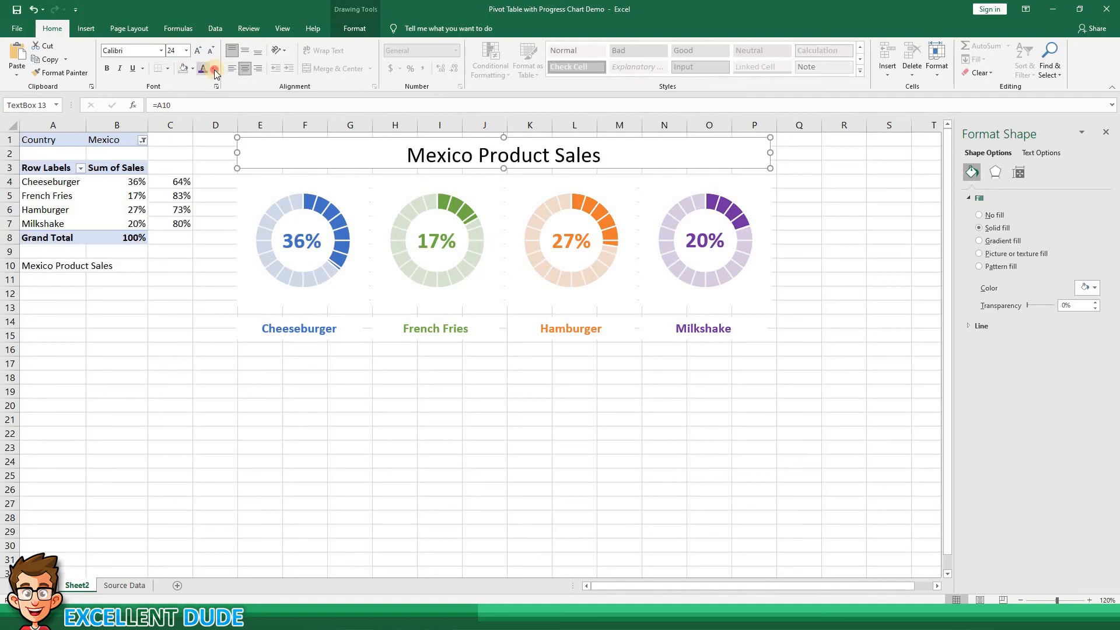
pyautogui.click(212, 68)
pyautogui.click(242, 107)
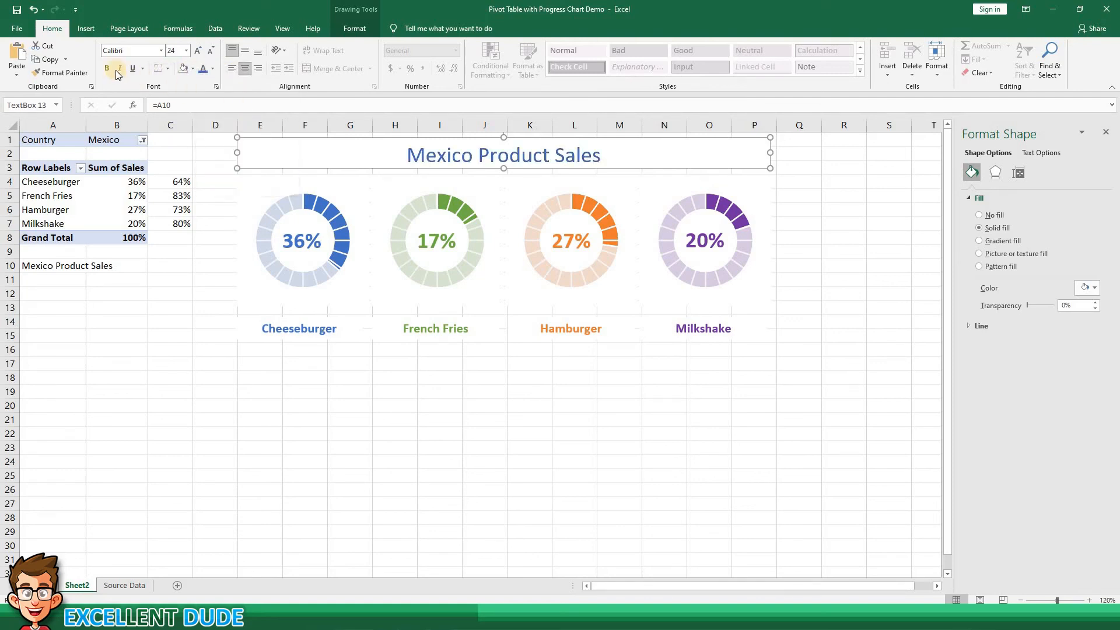
pyautogui.click(107, 68)
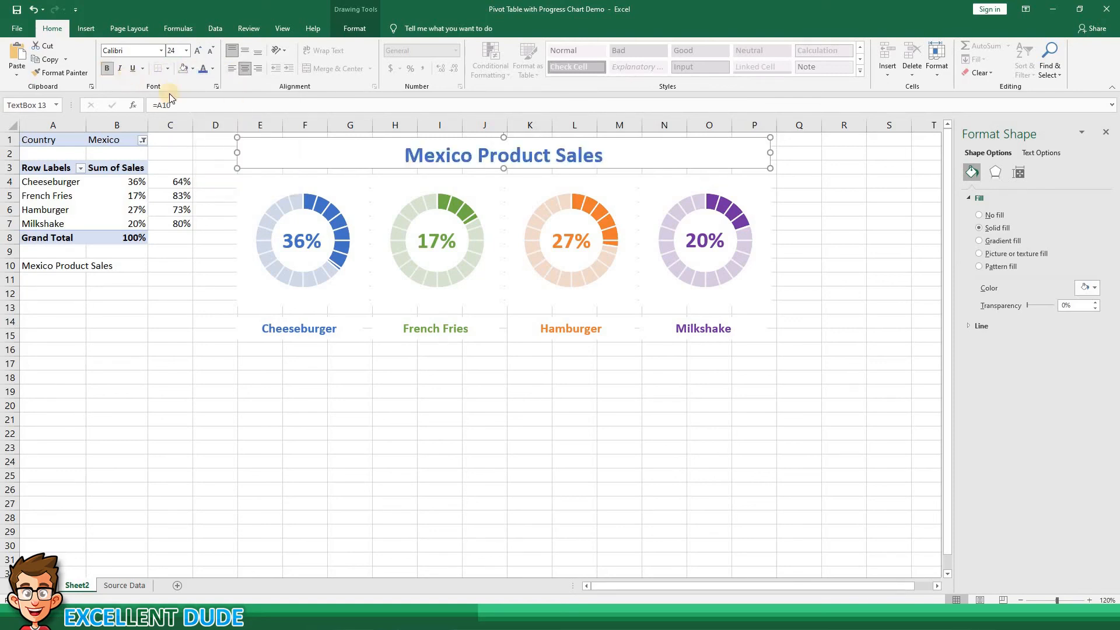
pyautogui.click(219, 250)
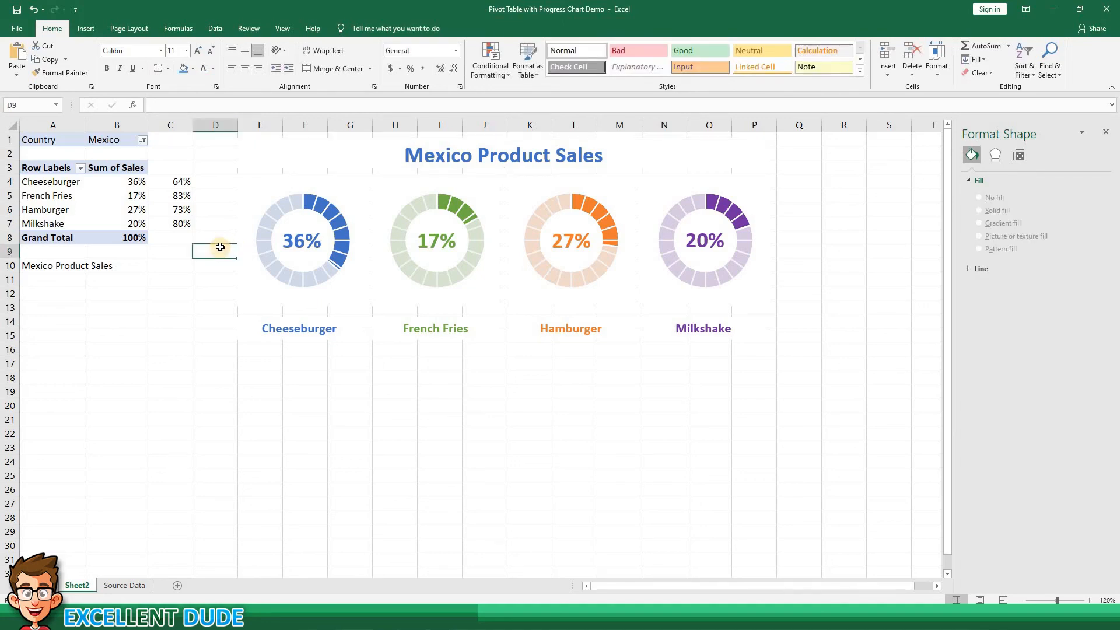
# - Set the PivotTable's Country filter to Australia
pyautogui.click(143, 141)
pyautogui.click(39, 178)
pyautogui.click(70, 286)
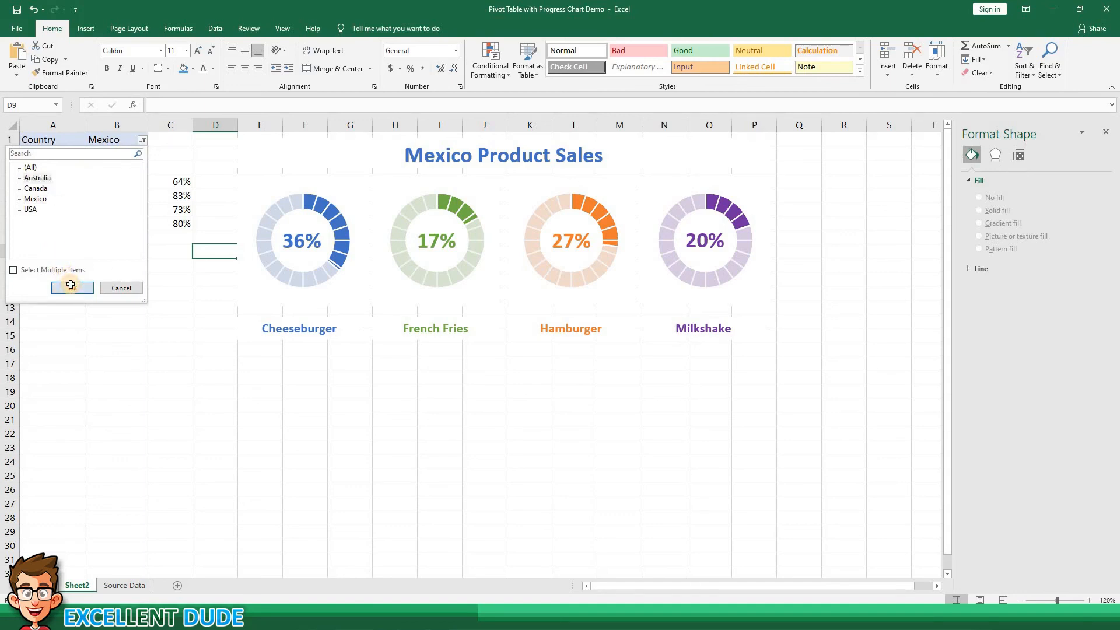
# - Set the PivotTable's Country filter to Canada
pyautogui.click(143, 141)
pyautogui.click(35, 188)
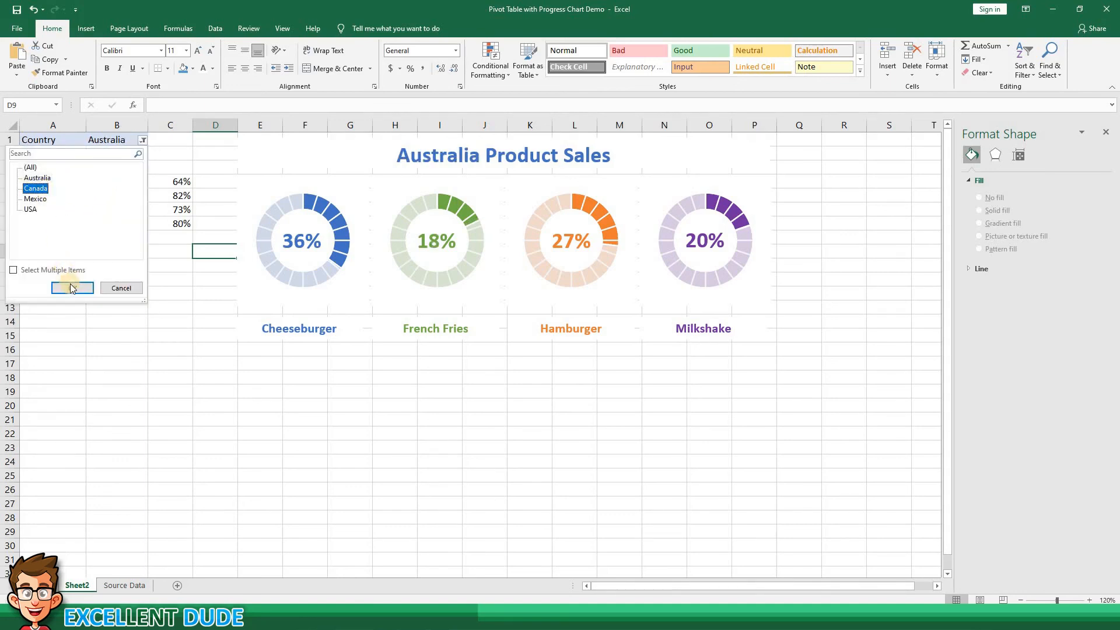
pyautogui.press('Return')
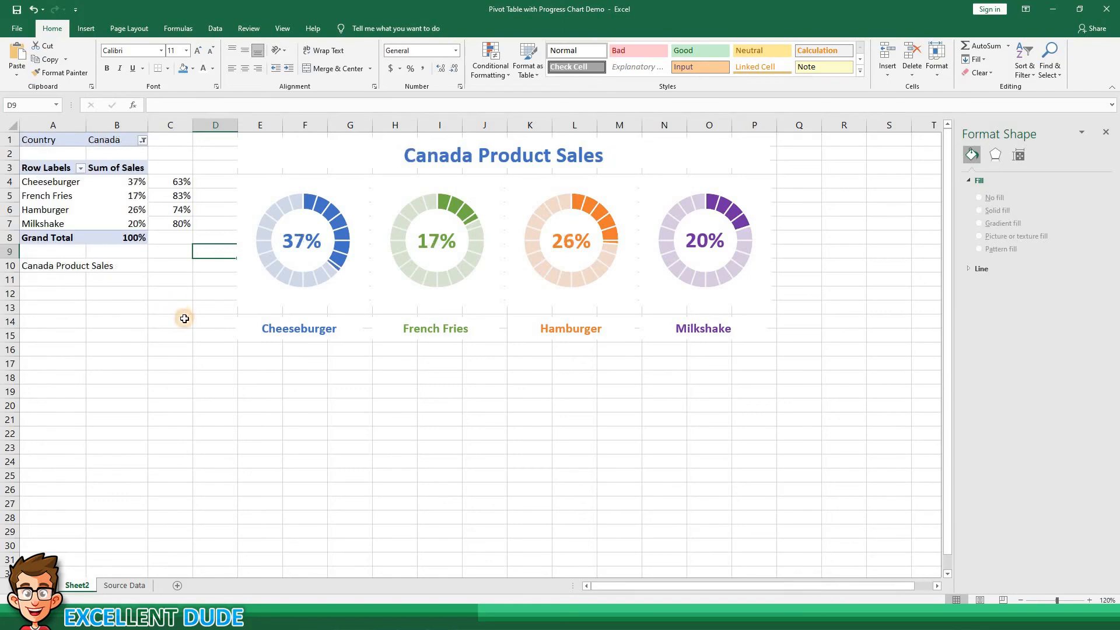
pyautogui.click(184, 318)
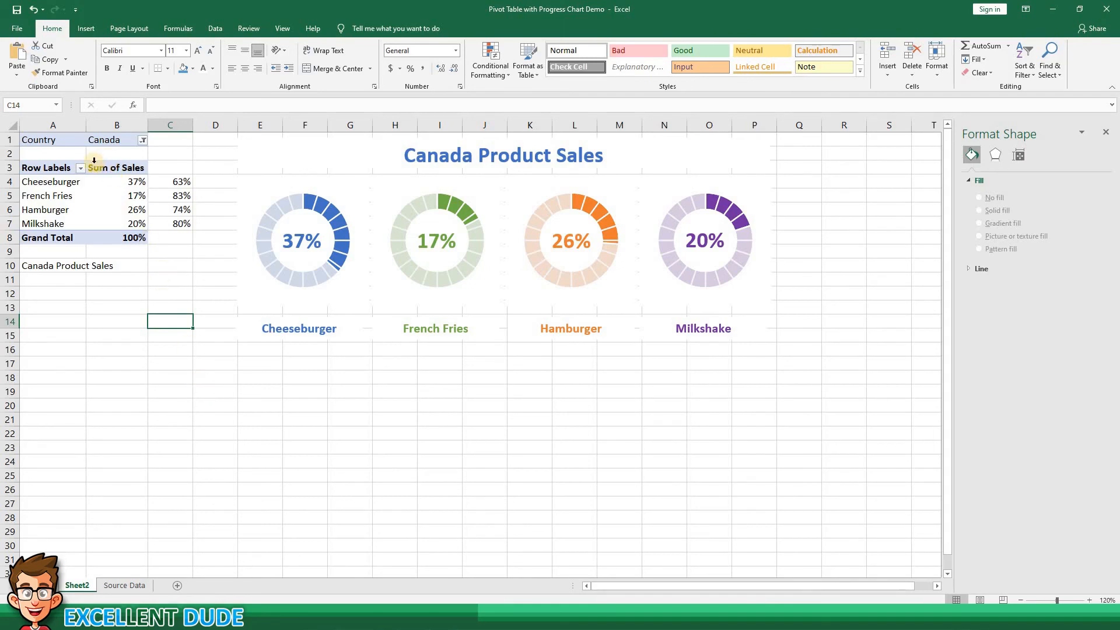
# - Select a value cell in the PivotTable and close the PivotTable Fields and Format Shape panes
pyautogui.click(109, 199)
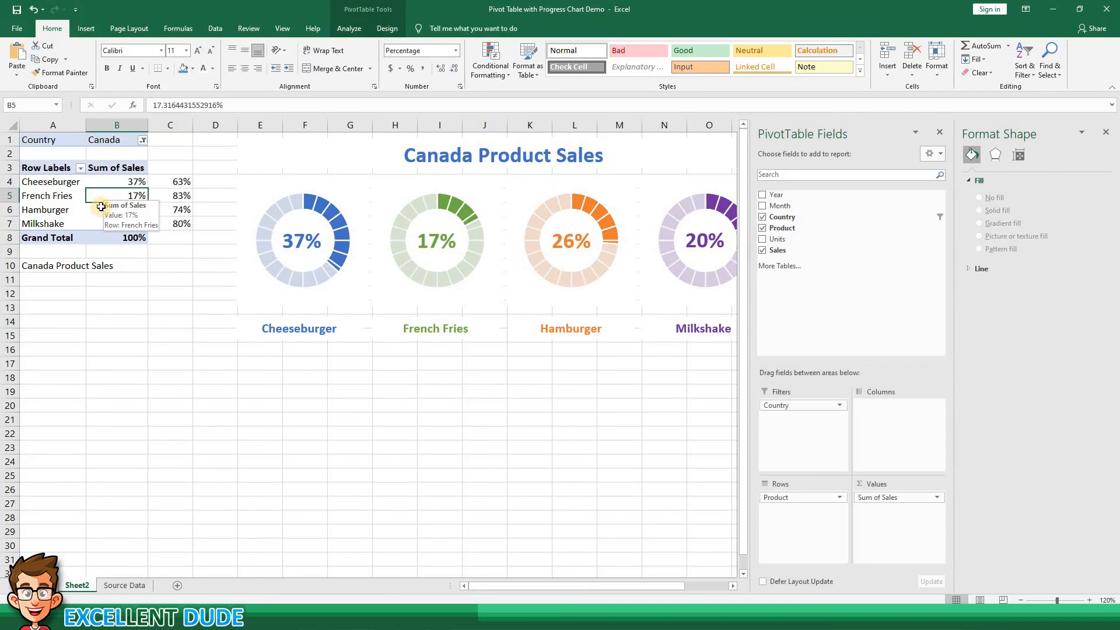
pyautogui.click(943, 133)
pyautogui.click(1107, 132)
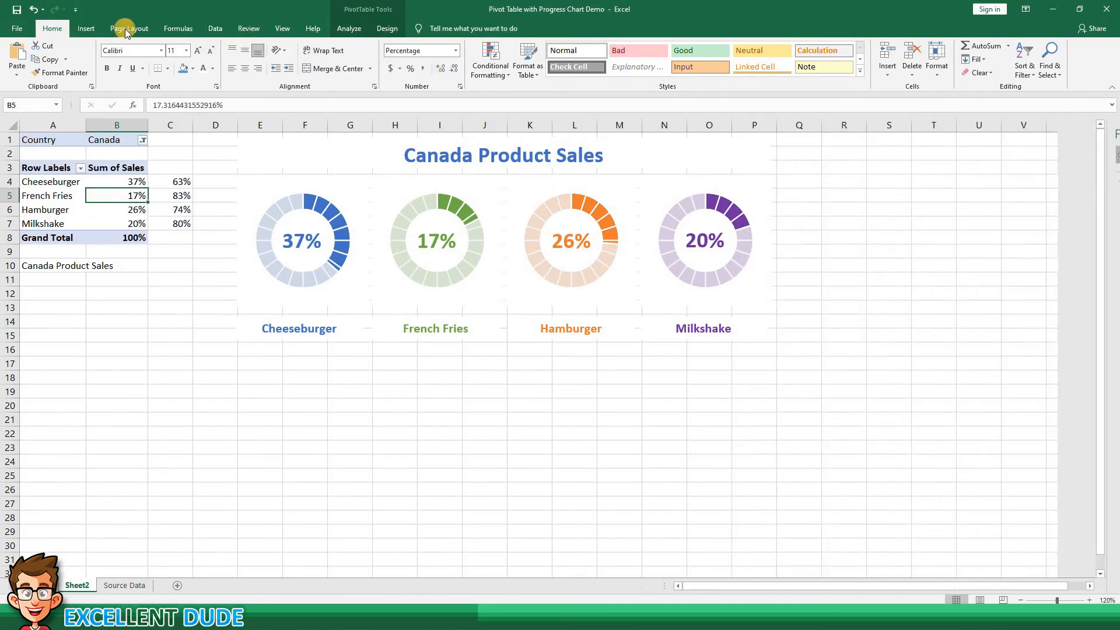
# - Insert a slicer for the Country field and place it directly below the Cheeseburger chart's label
pyautogui.click(85, 29)
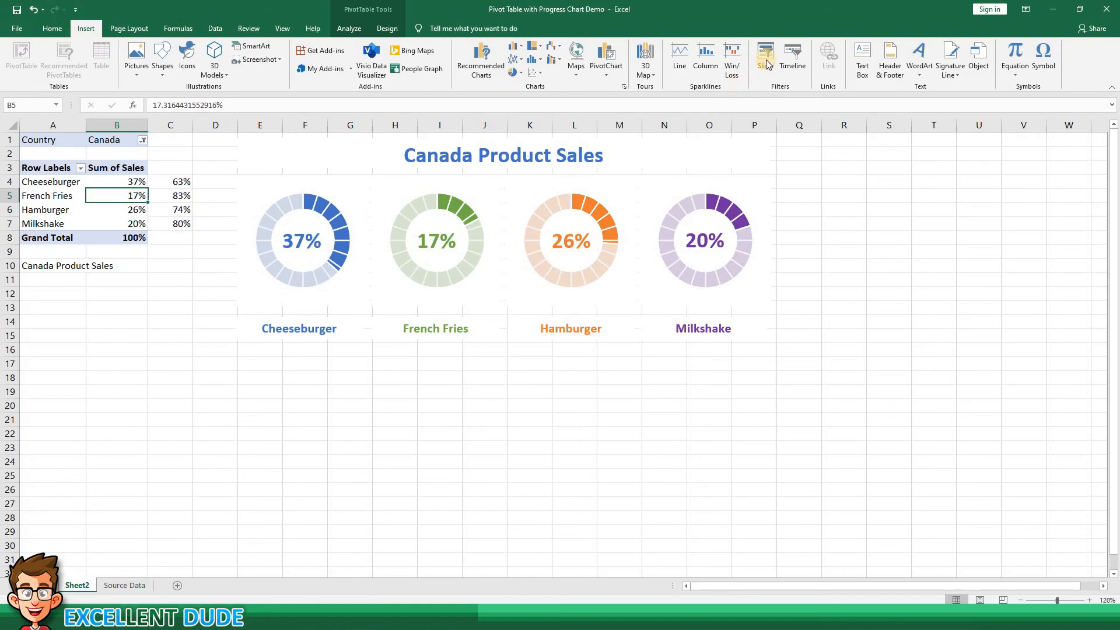
pyautogui.click(766, 58)
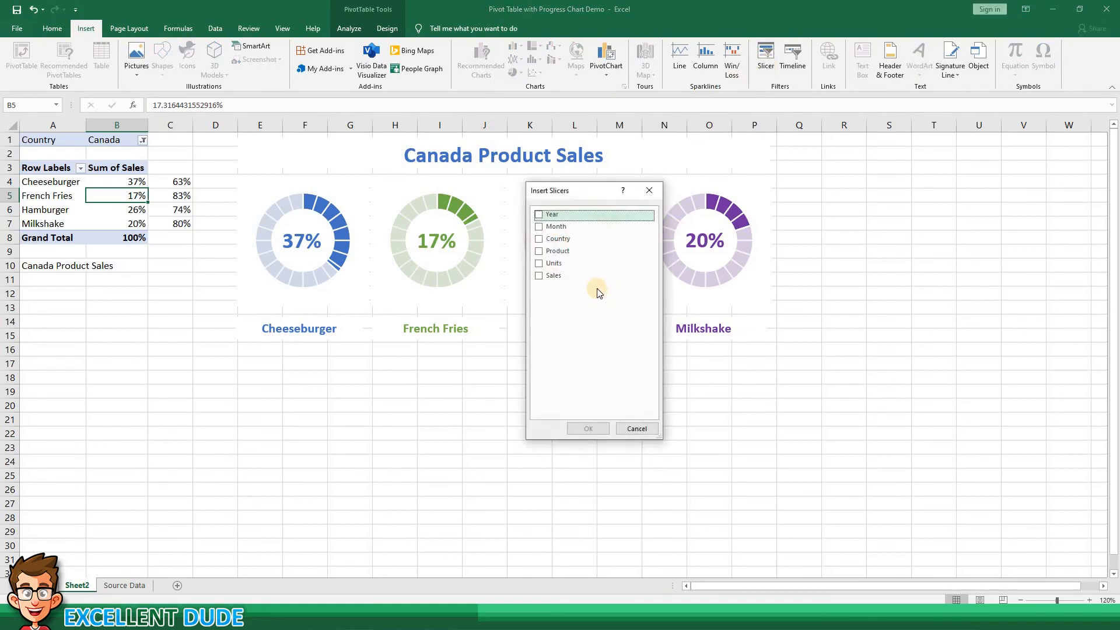
pyautogui.click(557, 239)
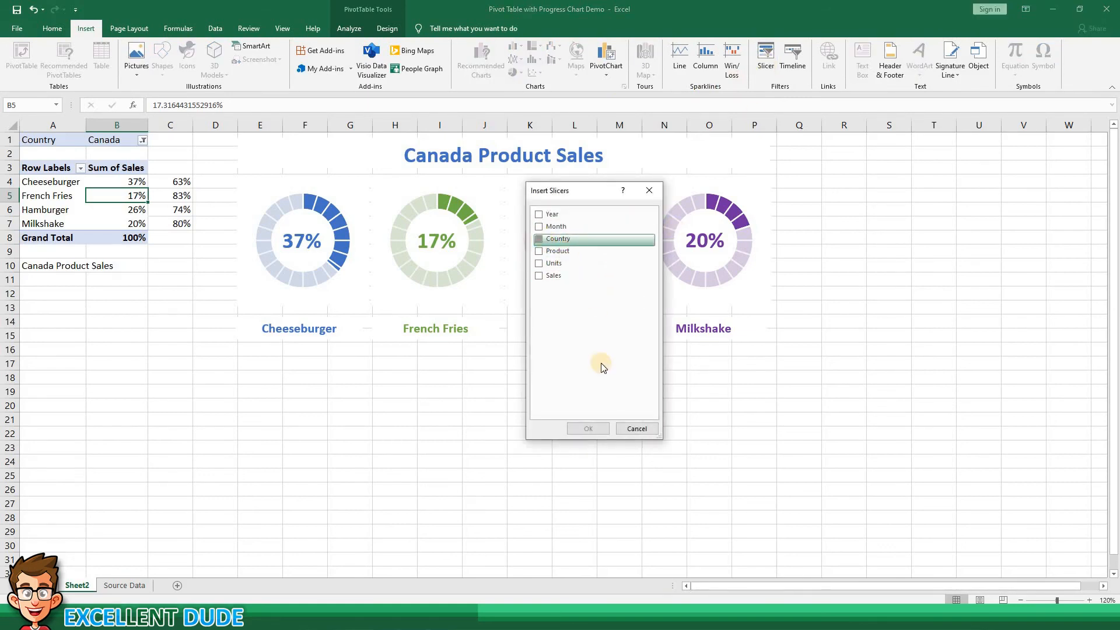
pyautogui.click(588, 428)
pyautogui.moveTo(418, 339); pyautogui.dragTo(302, 359)
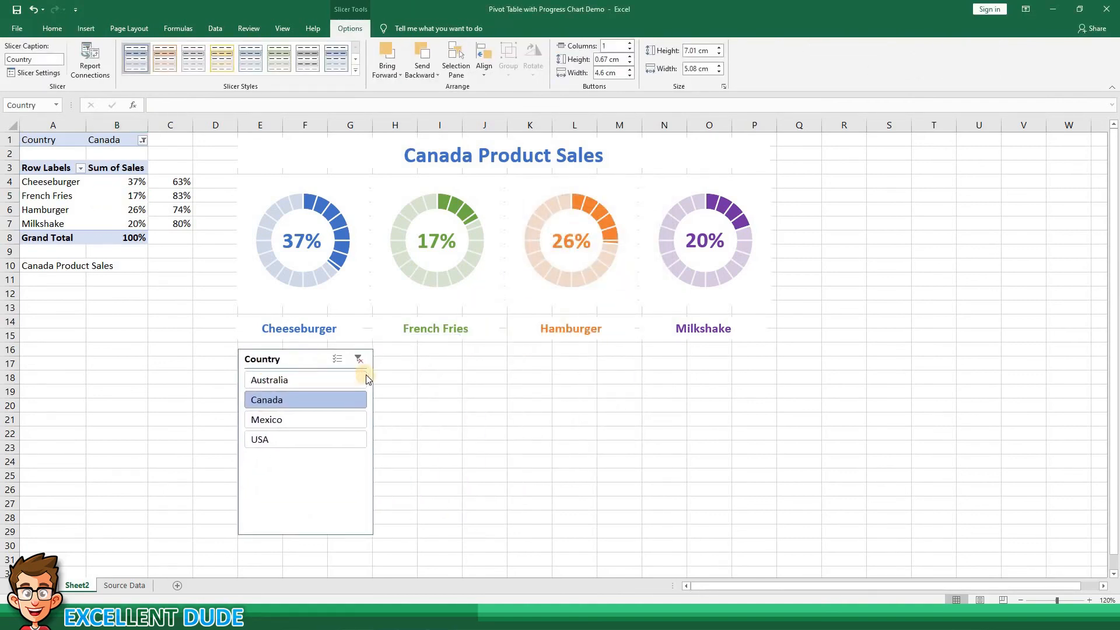
# - Arrange the Country slicer's buttons in 4 columns and resize it to about 20.2 cm wide and 2.03 cm high, spanning all four charts
pyautogui.click(630, 43)
pyautogui.click(629, 44)
pyautogui.click(629, 43)
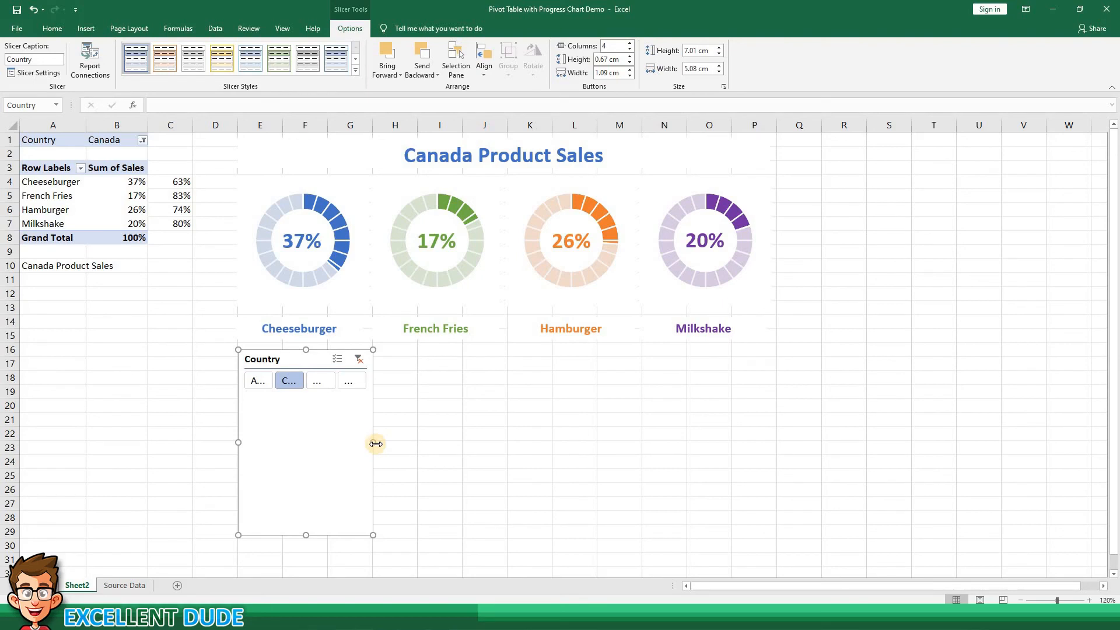
pyautogui.moveTo(377, 443); pyautogui.dragTo(771, 435)
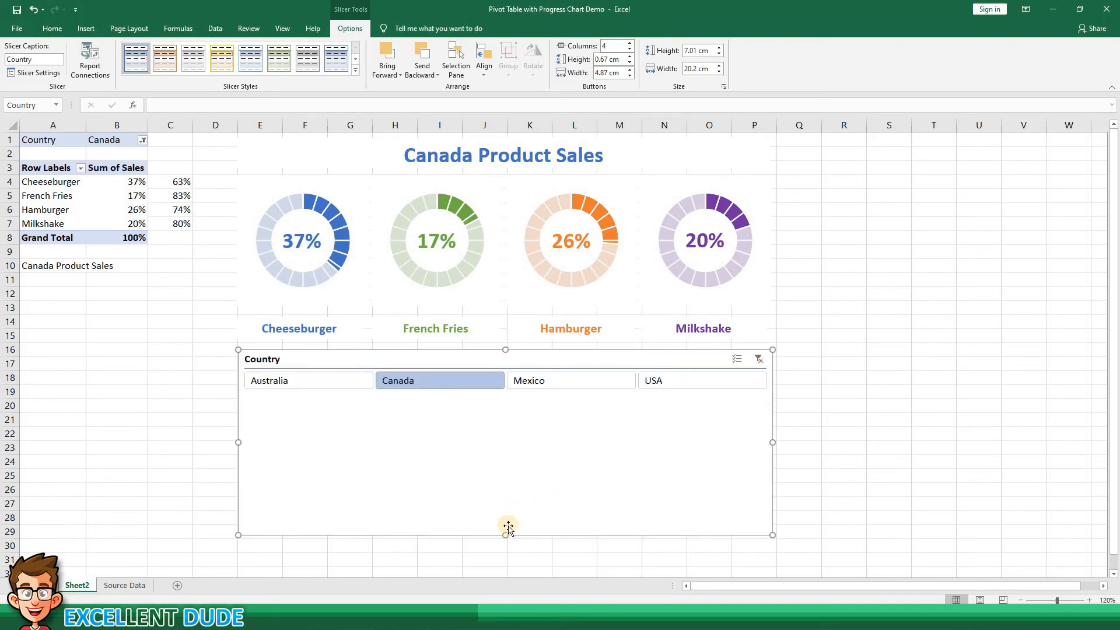
pyautogui.moveTo(504, 530); pyautogui.dragTo(506, 407)
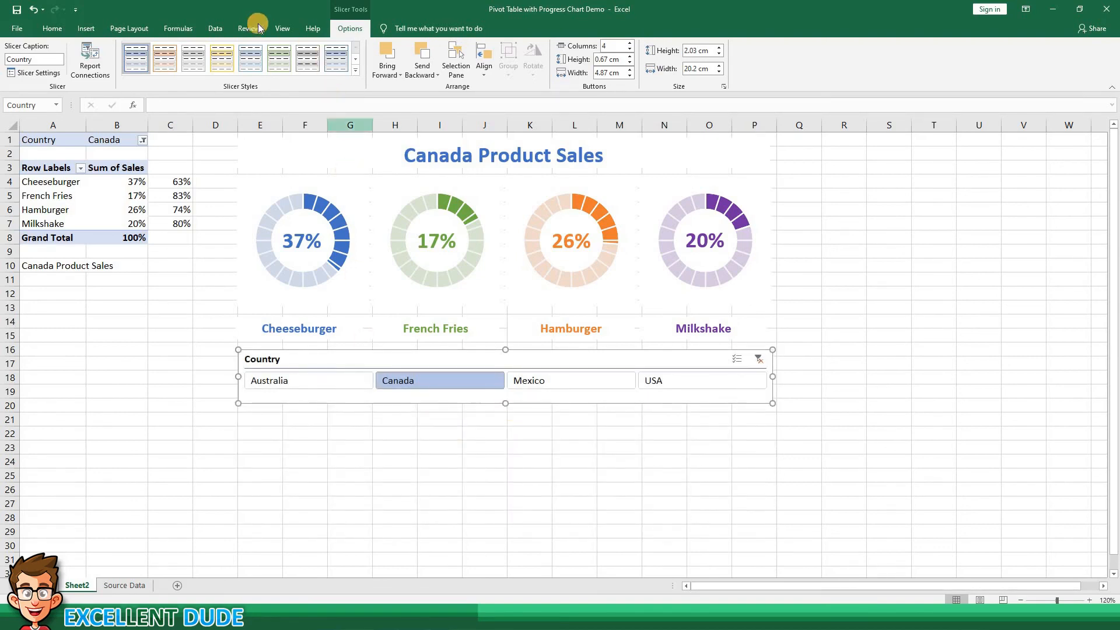
# - Turn off the sheet's gridlines and select an empty cell below the slicer
pyautogui.click(282, 28)
pyautogui.click(144, 69)
pyautogui.click(322, 437)
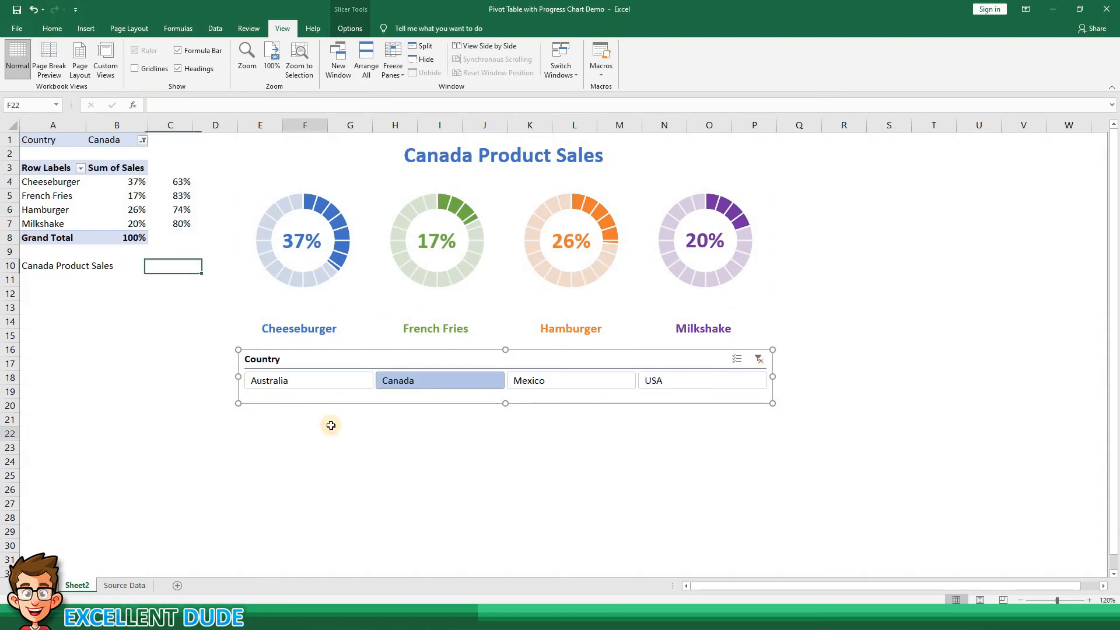
# - Check the charts and title for each country by switching the slicer back and forth between Australia, Canada, Mexico and USA
pyautogui.click(329, 380)
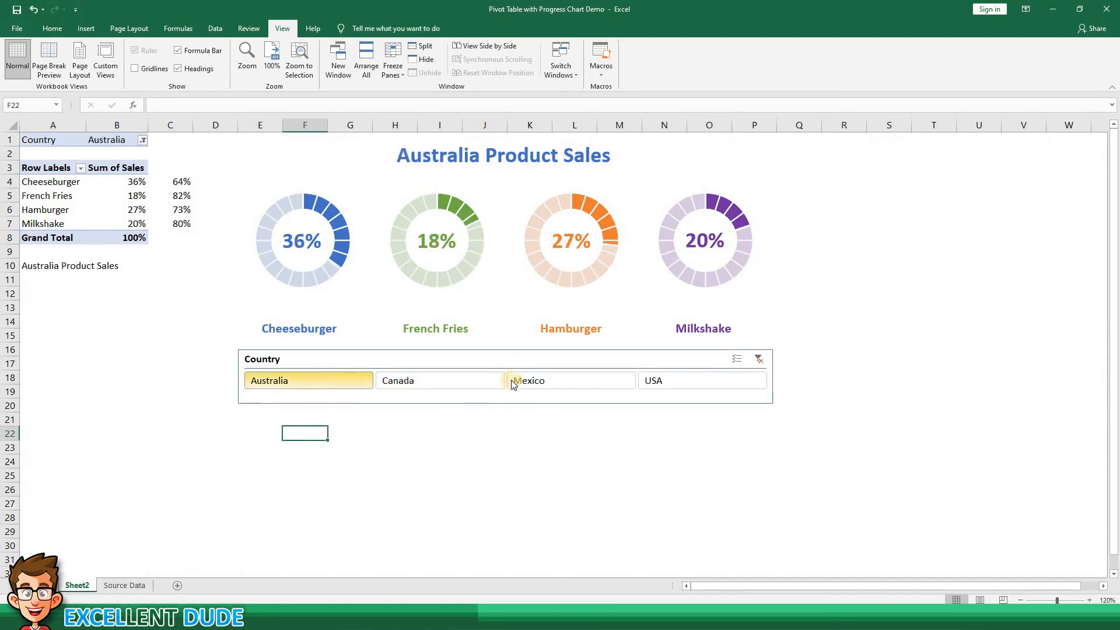
pyautogui.click(527, 380)
pyautogui.click(656, 380)
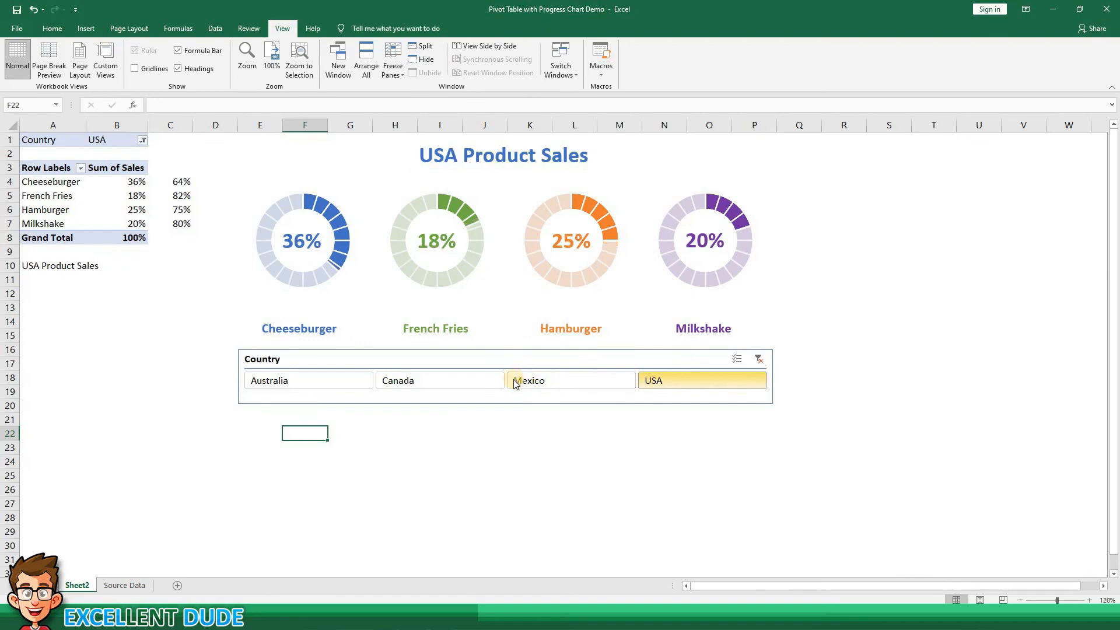
pyautogui.click(475, 380)
pyautogui.click(341, 380)
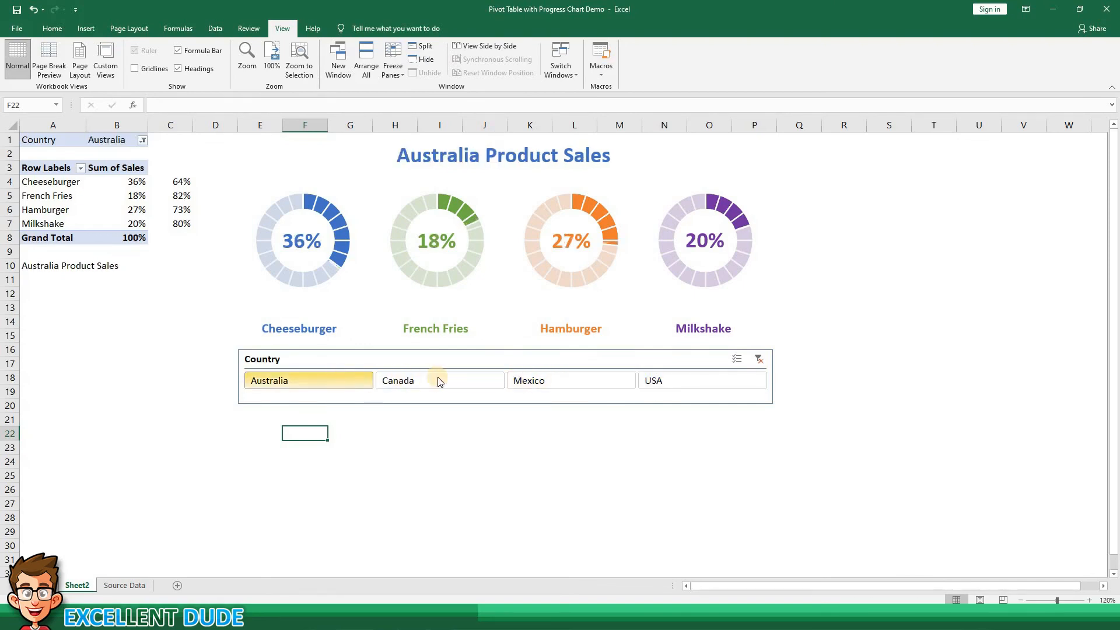
pyautogui.click(454, 380)
pyautogui.click(540, 380)
pyautogui.click(646, 380)
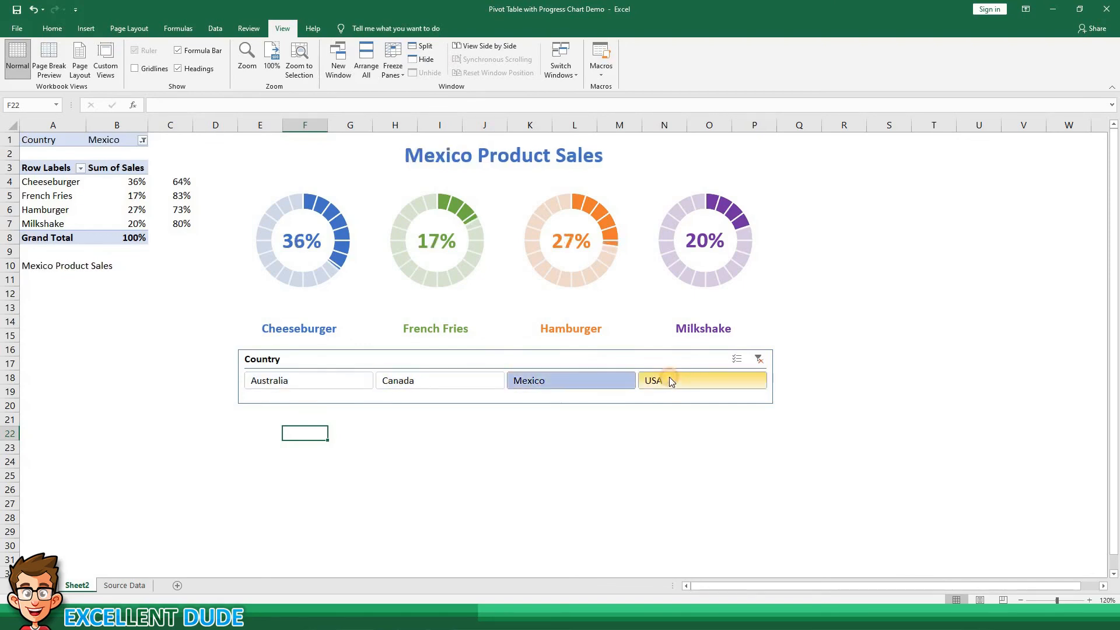
pyautogui.click(549, 381)
pyautogui.click(432, 381)
pyautogui.click(323, 380)
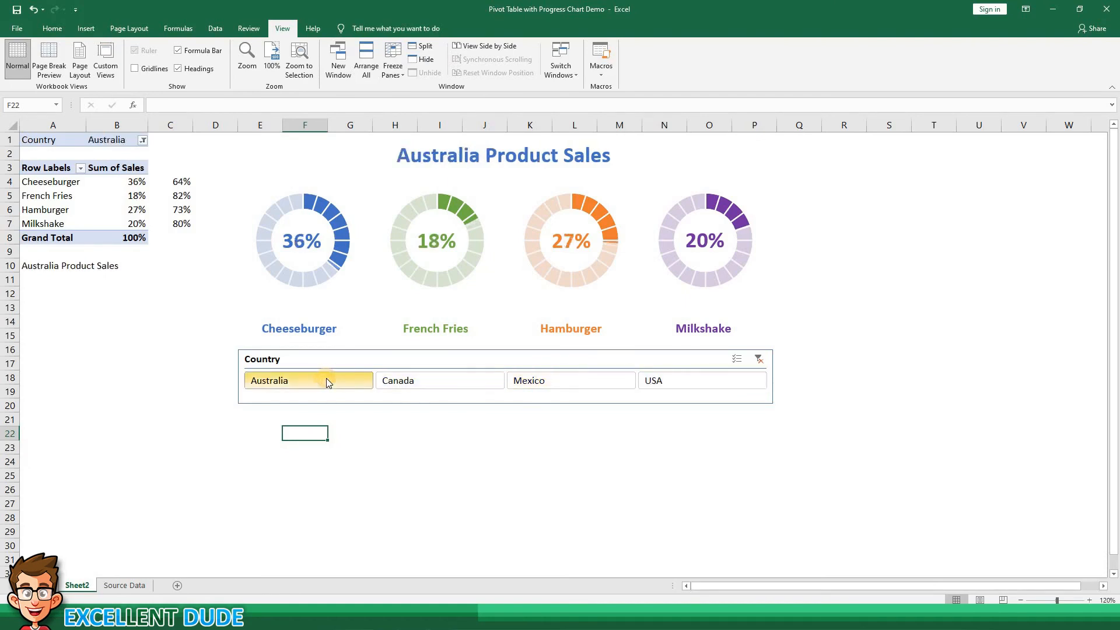
# - Step the Country slicer through Canada and Mexico, leaving it filtered to USA
pyautogui.click(460, 386)
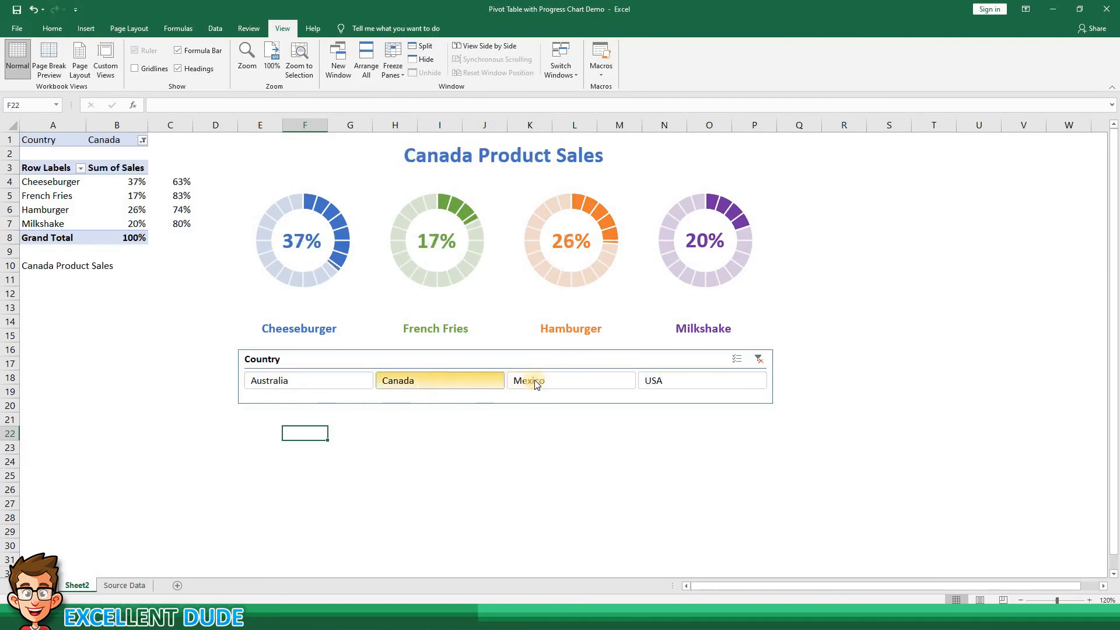
pyautogui.click(534, 380)
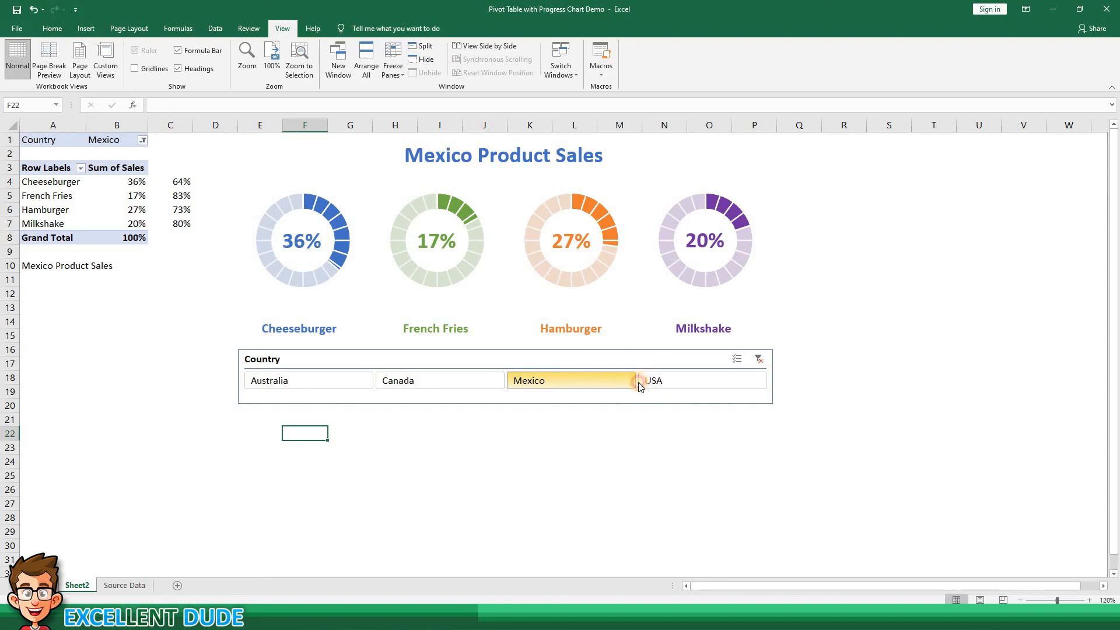
pyautogui.click(642, 381)
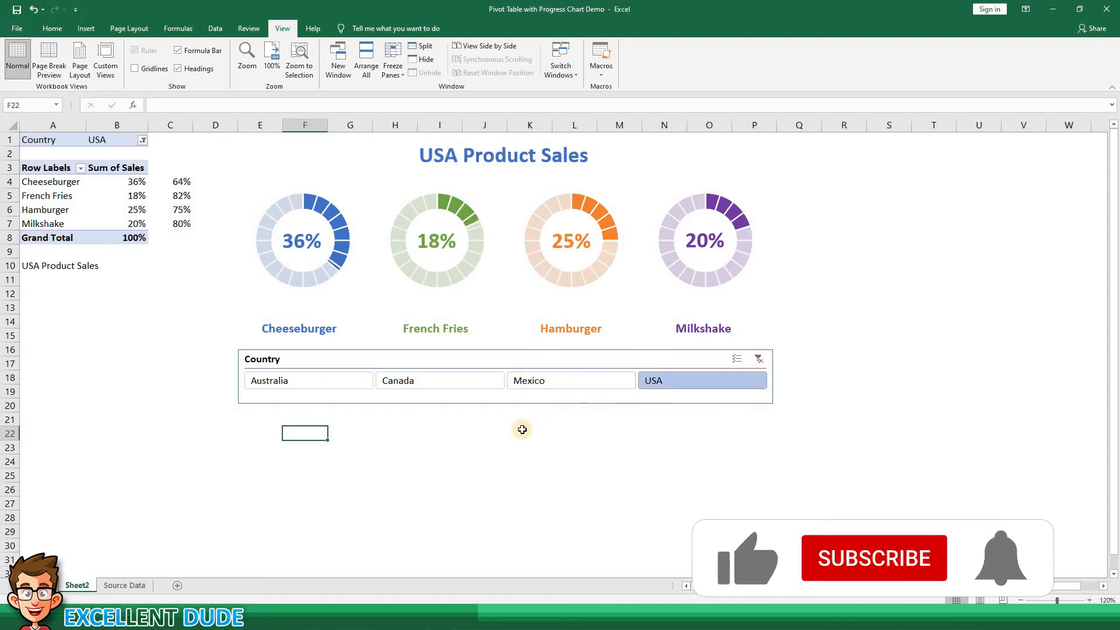